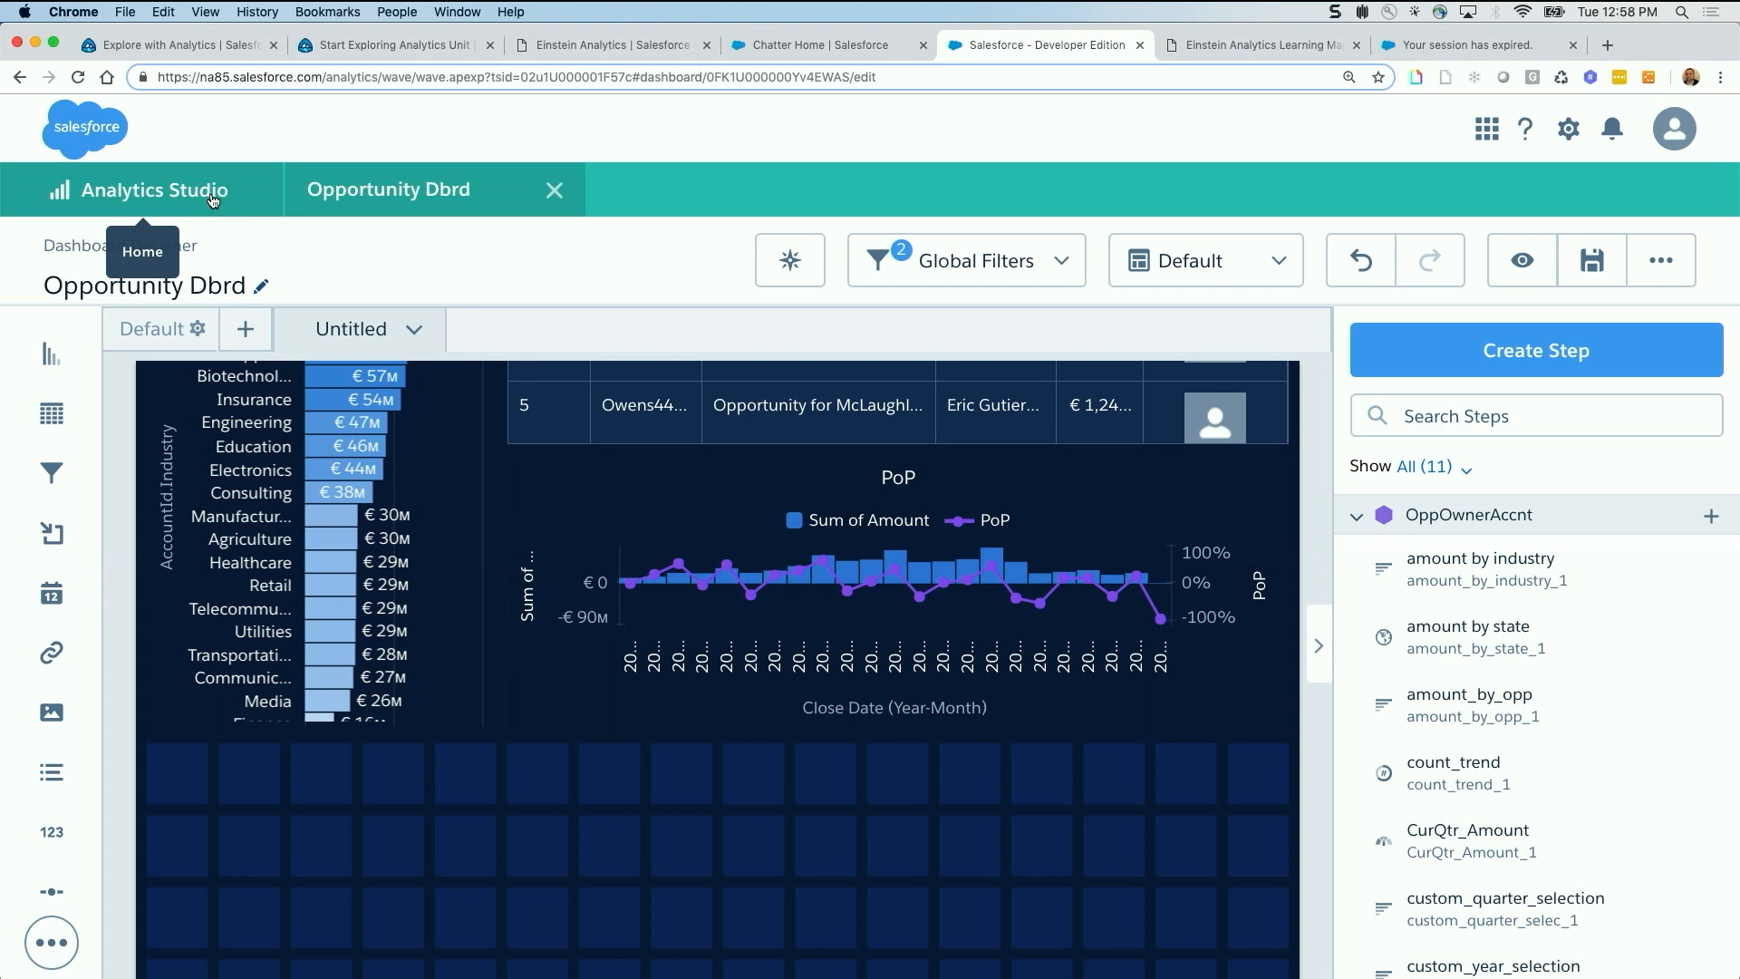
Preview the dashboard, inspect the account name and opportunity name cells in the table's fourth row, and return to editing
scroll(583, 804, "down", 1)
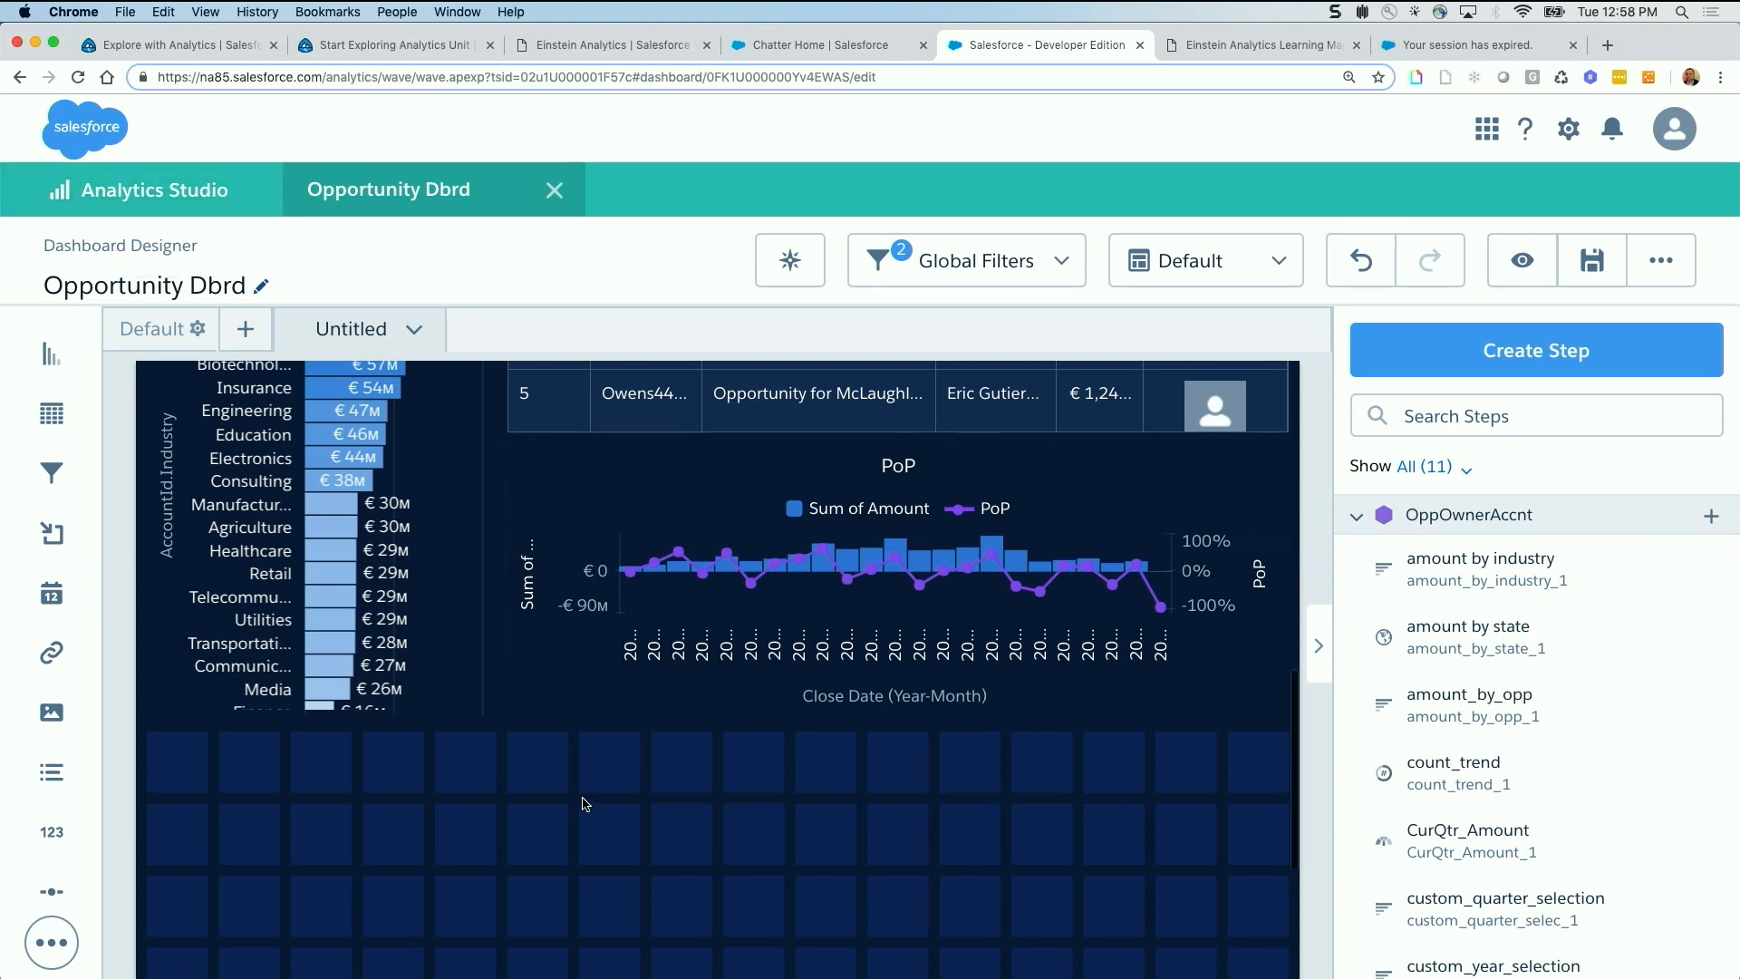
left_click(1540, 270)
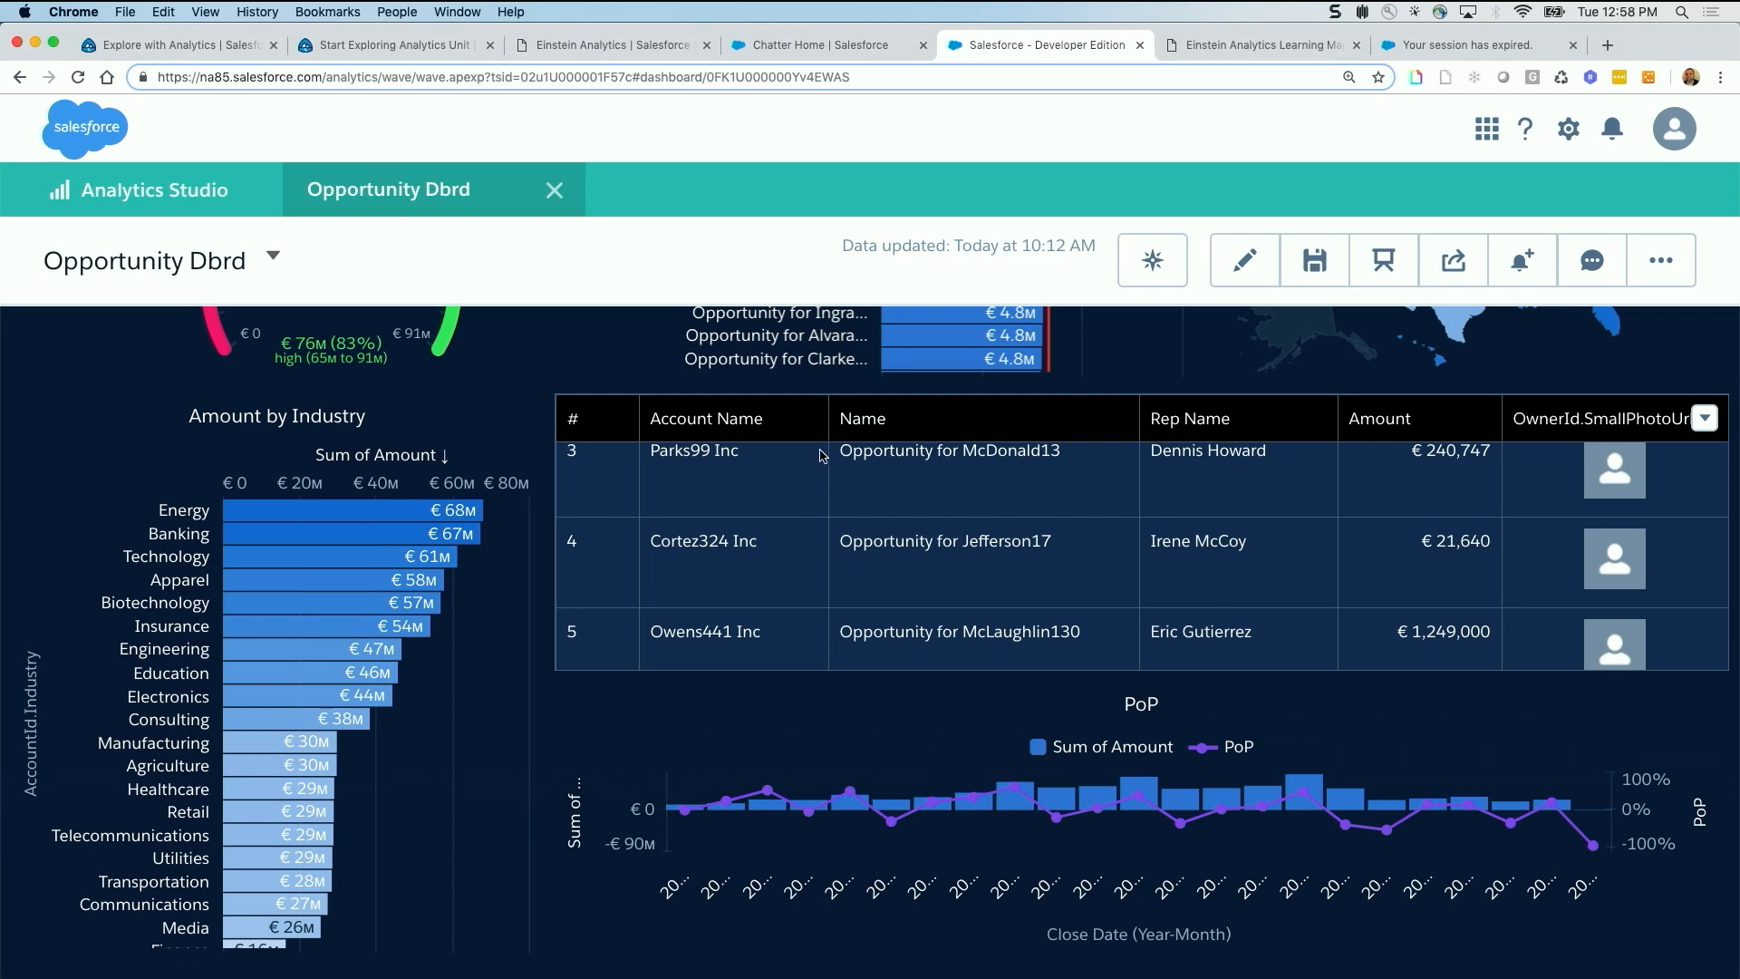
left_click(818, 549)
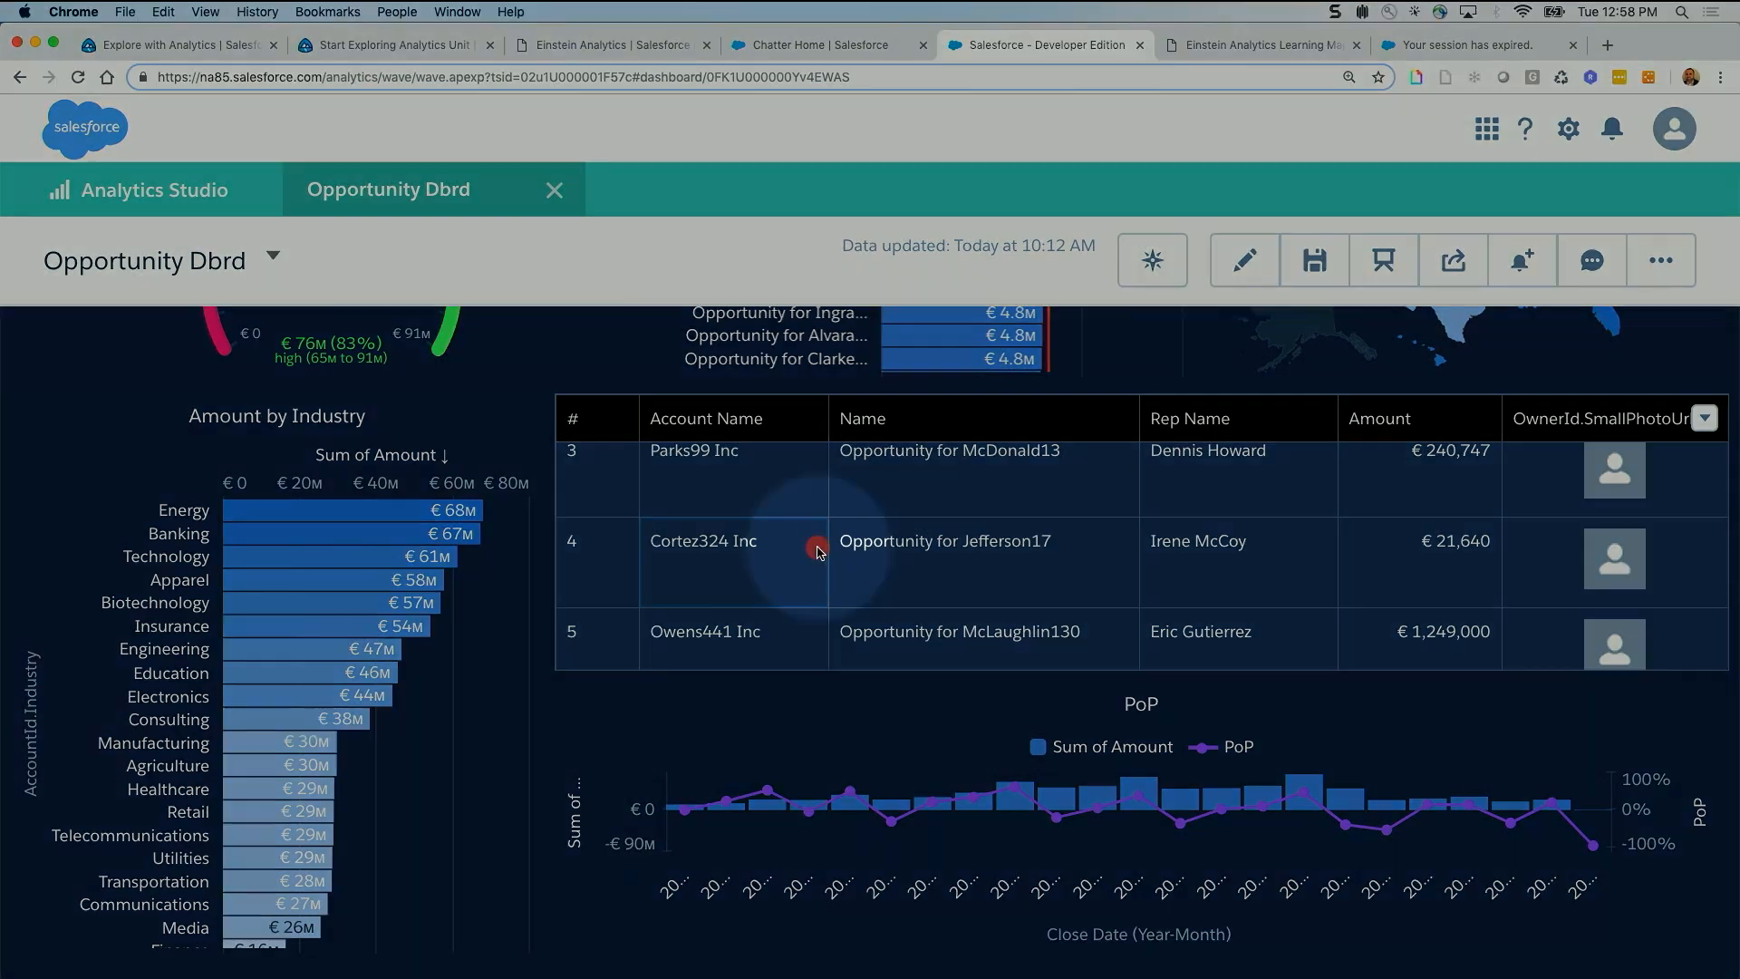
triple_click(817, 549)
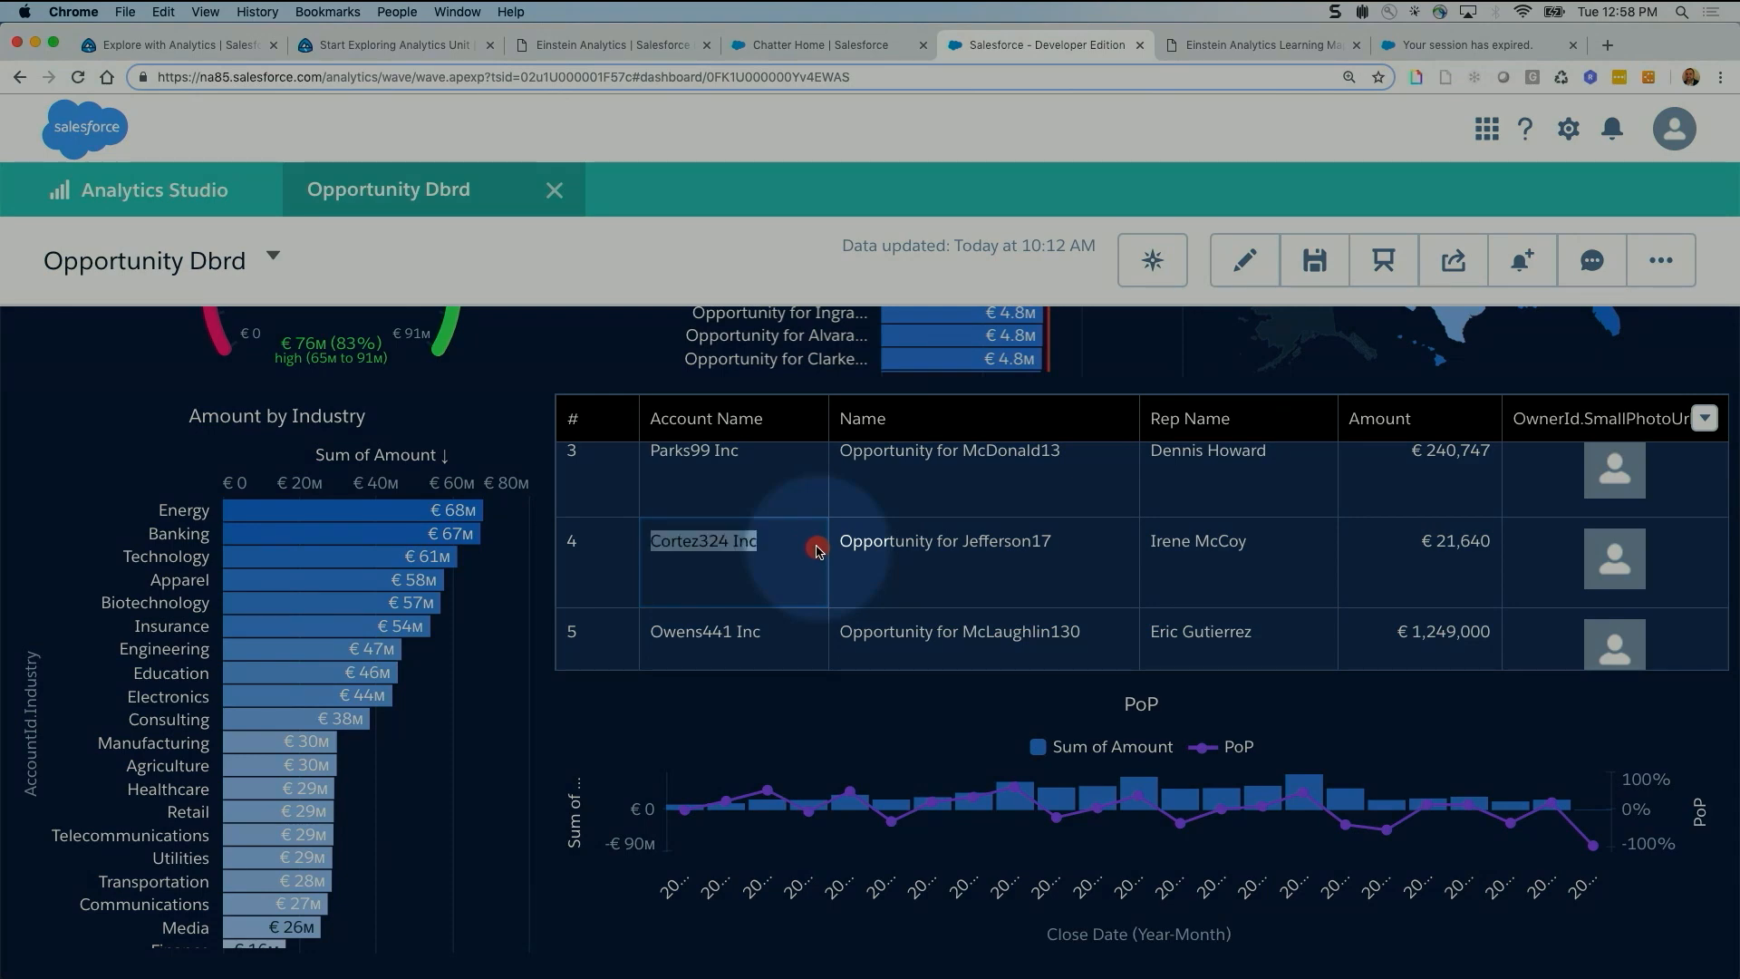
triple_click(1126, 547)
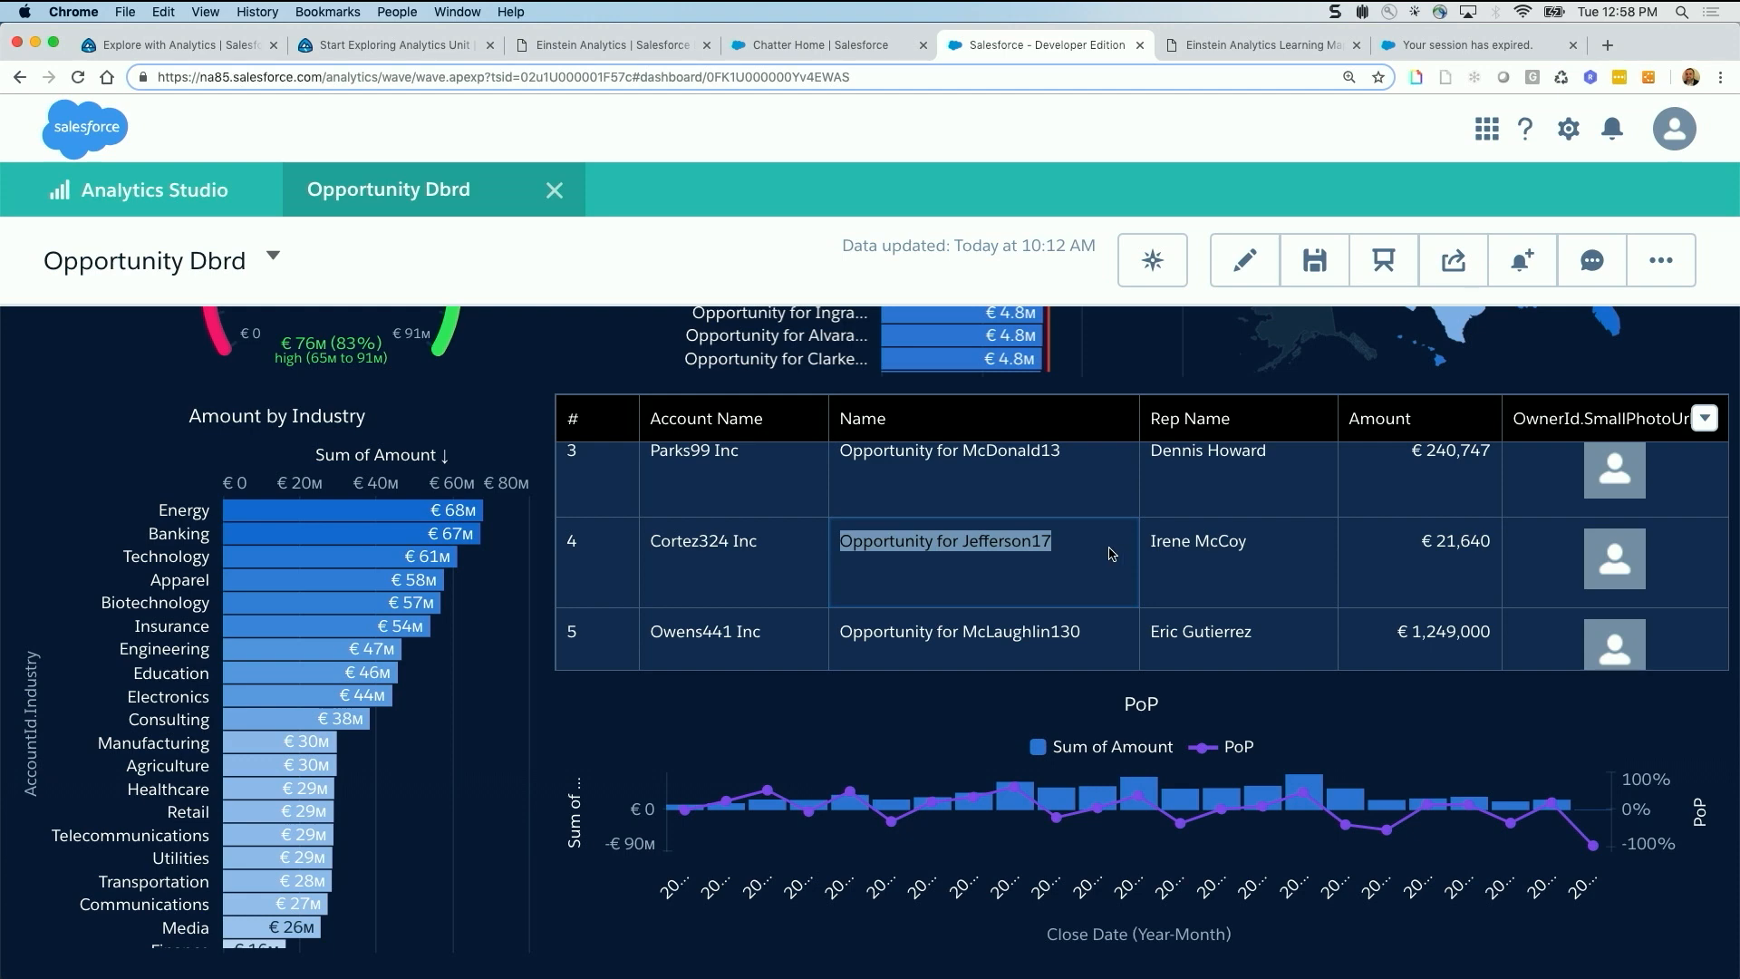
left_click(1242, 263)
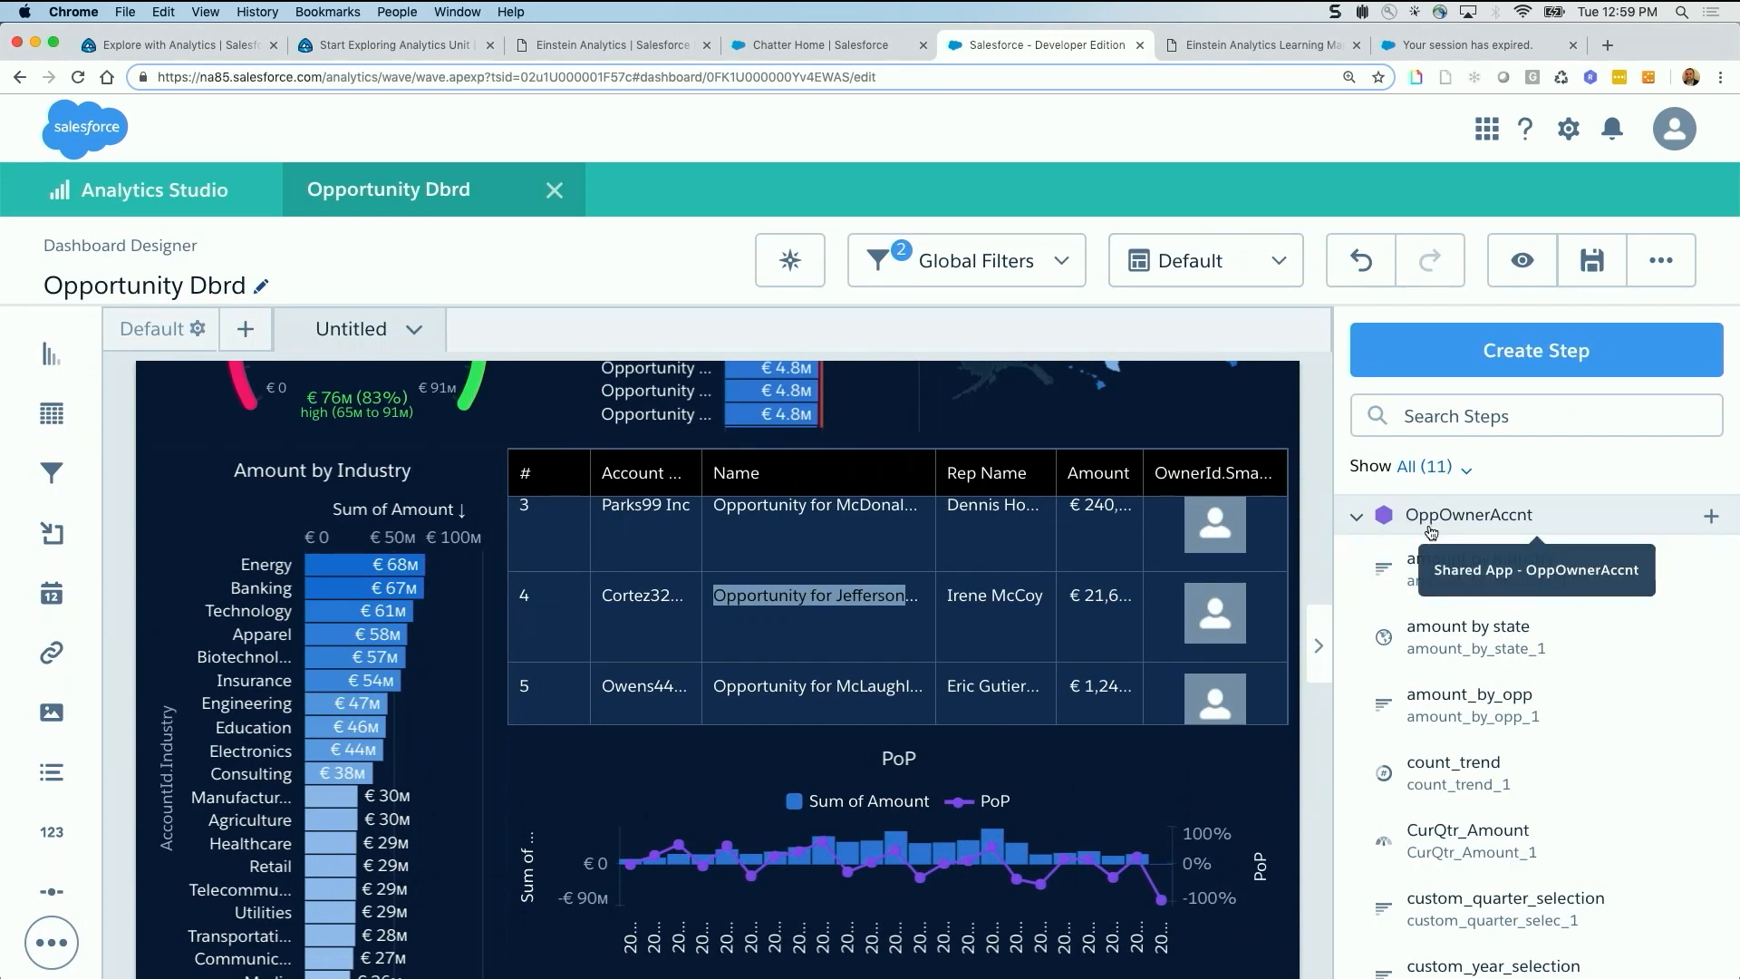
Open the OppOwnerAccnt dataset for editing from the Analytics Studio home page and review its source, metadata and usage details
left_click(257, 199)
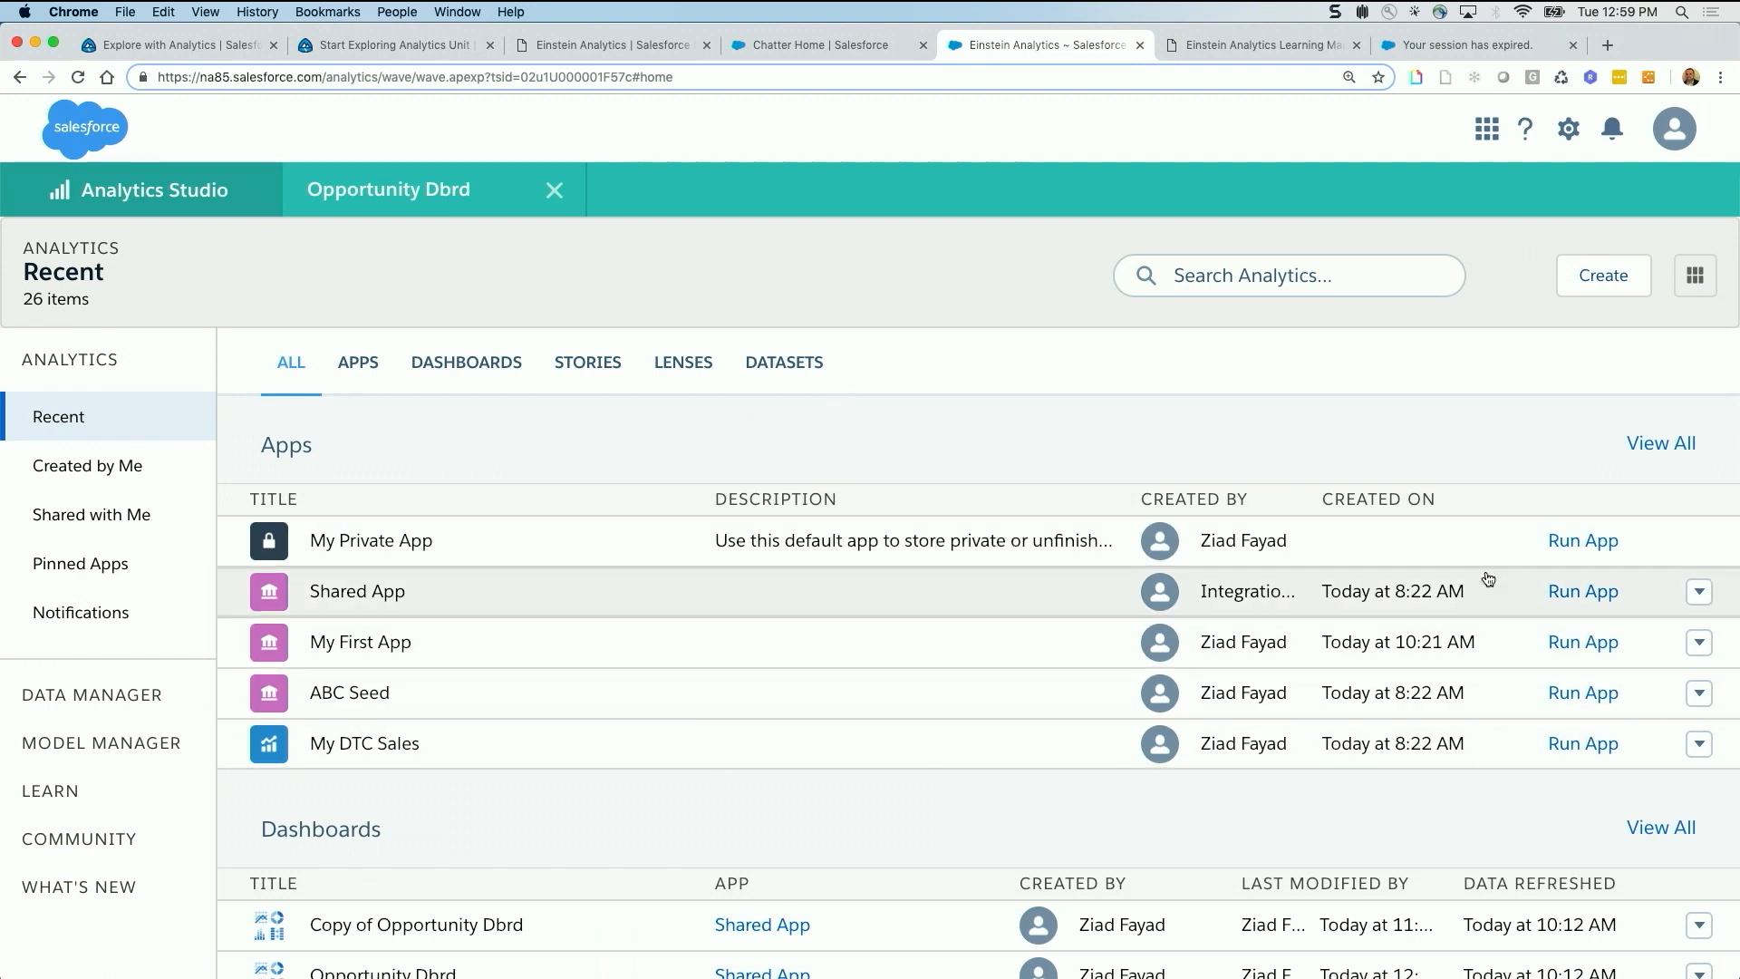
scroll(1487, 578, "down", 10)
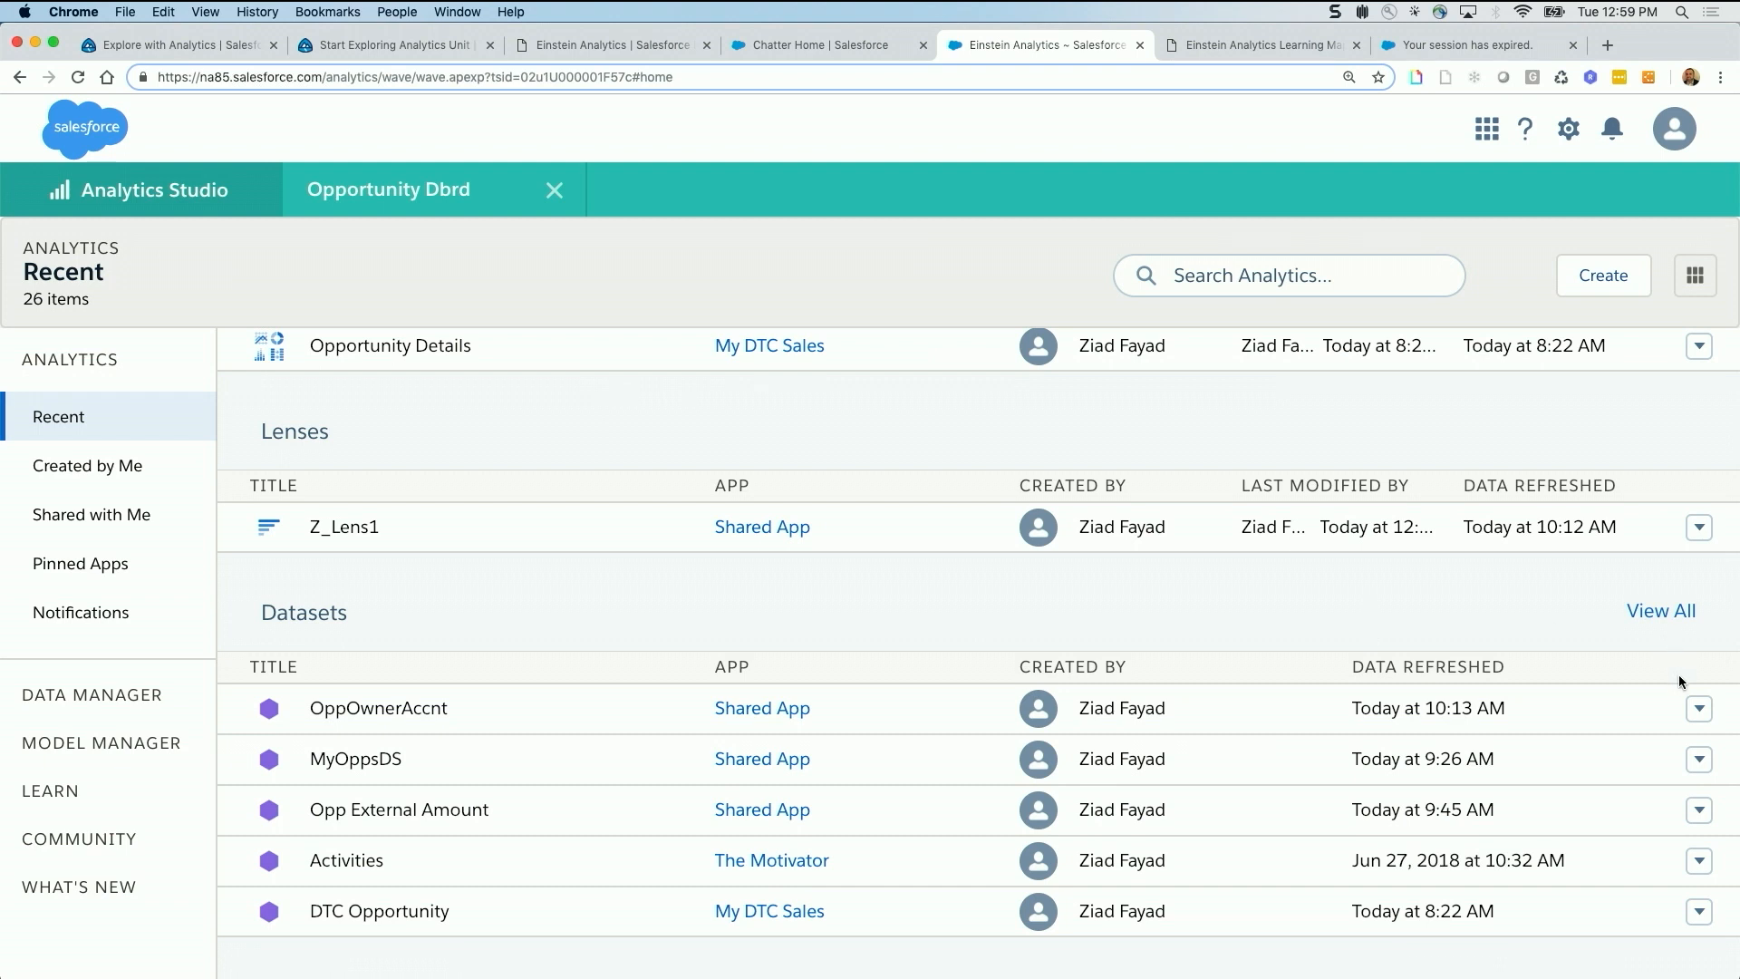
left_click(1699, 708)
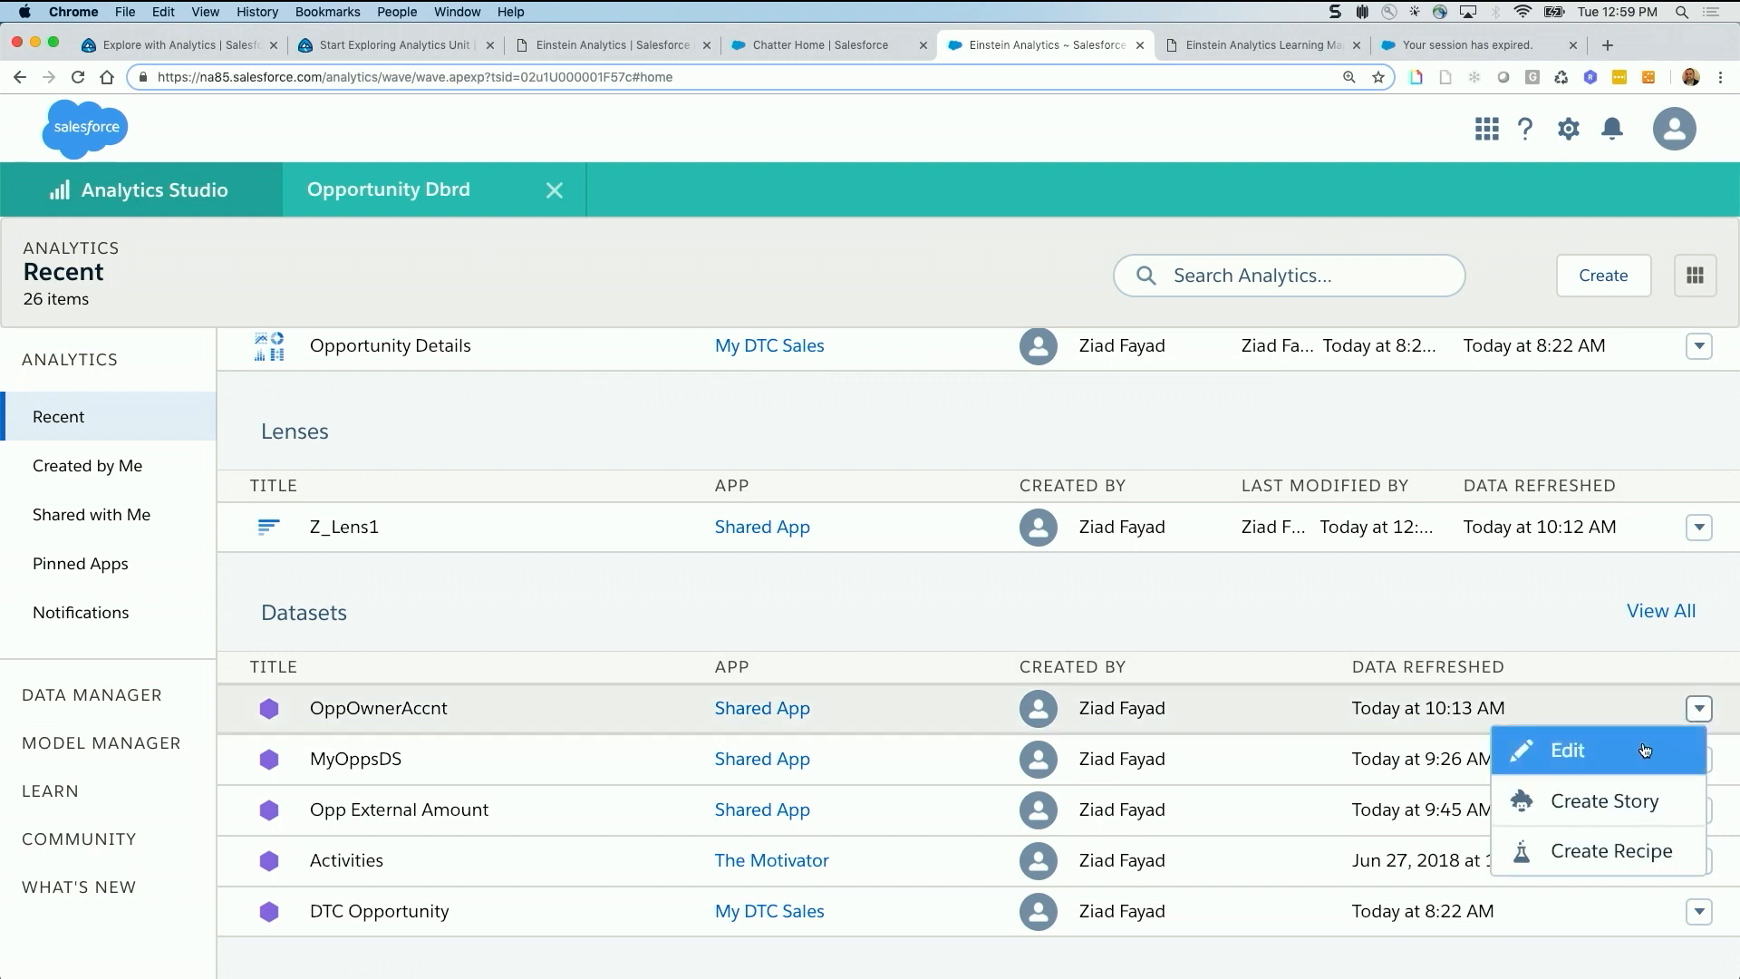
left_click(1592, 759)
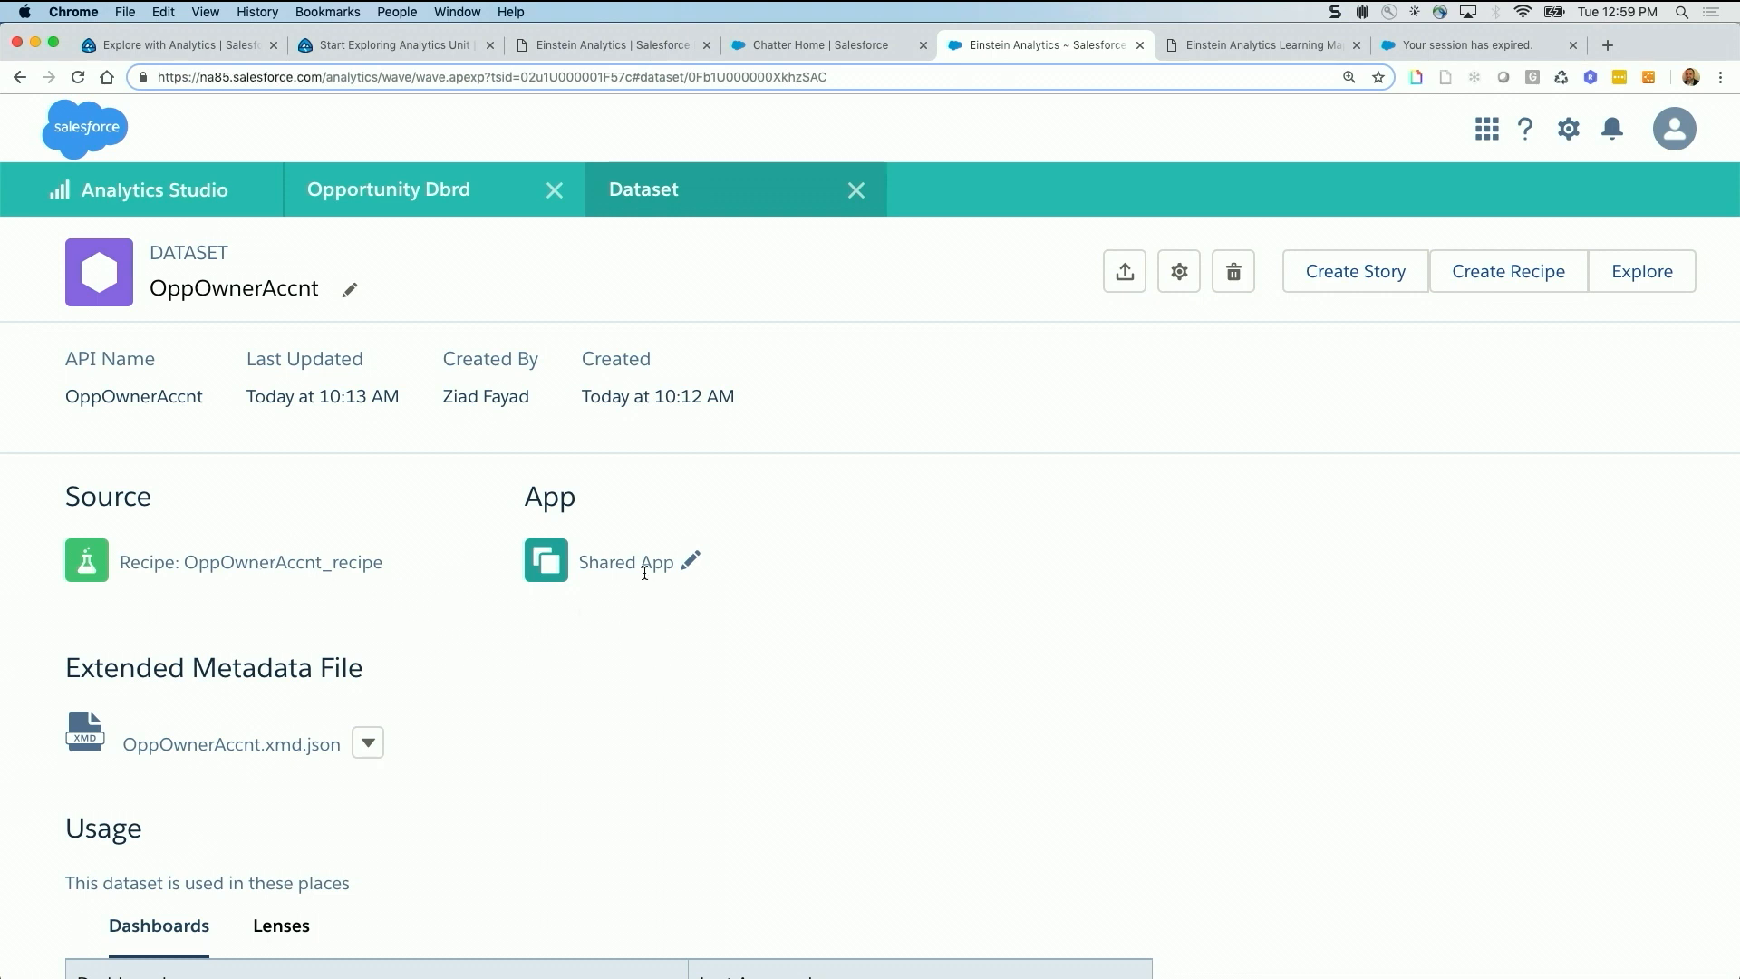
scroll(613, 712, "down", 3)
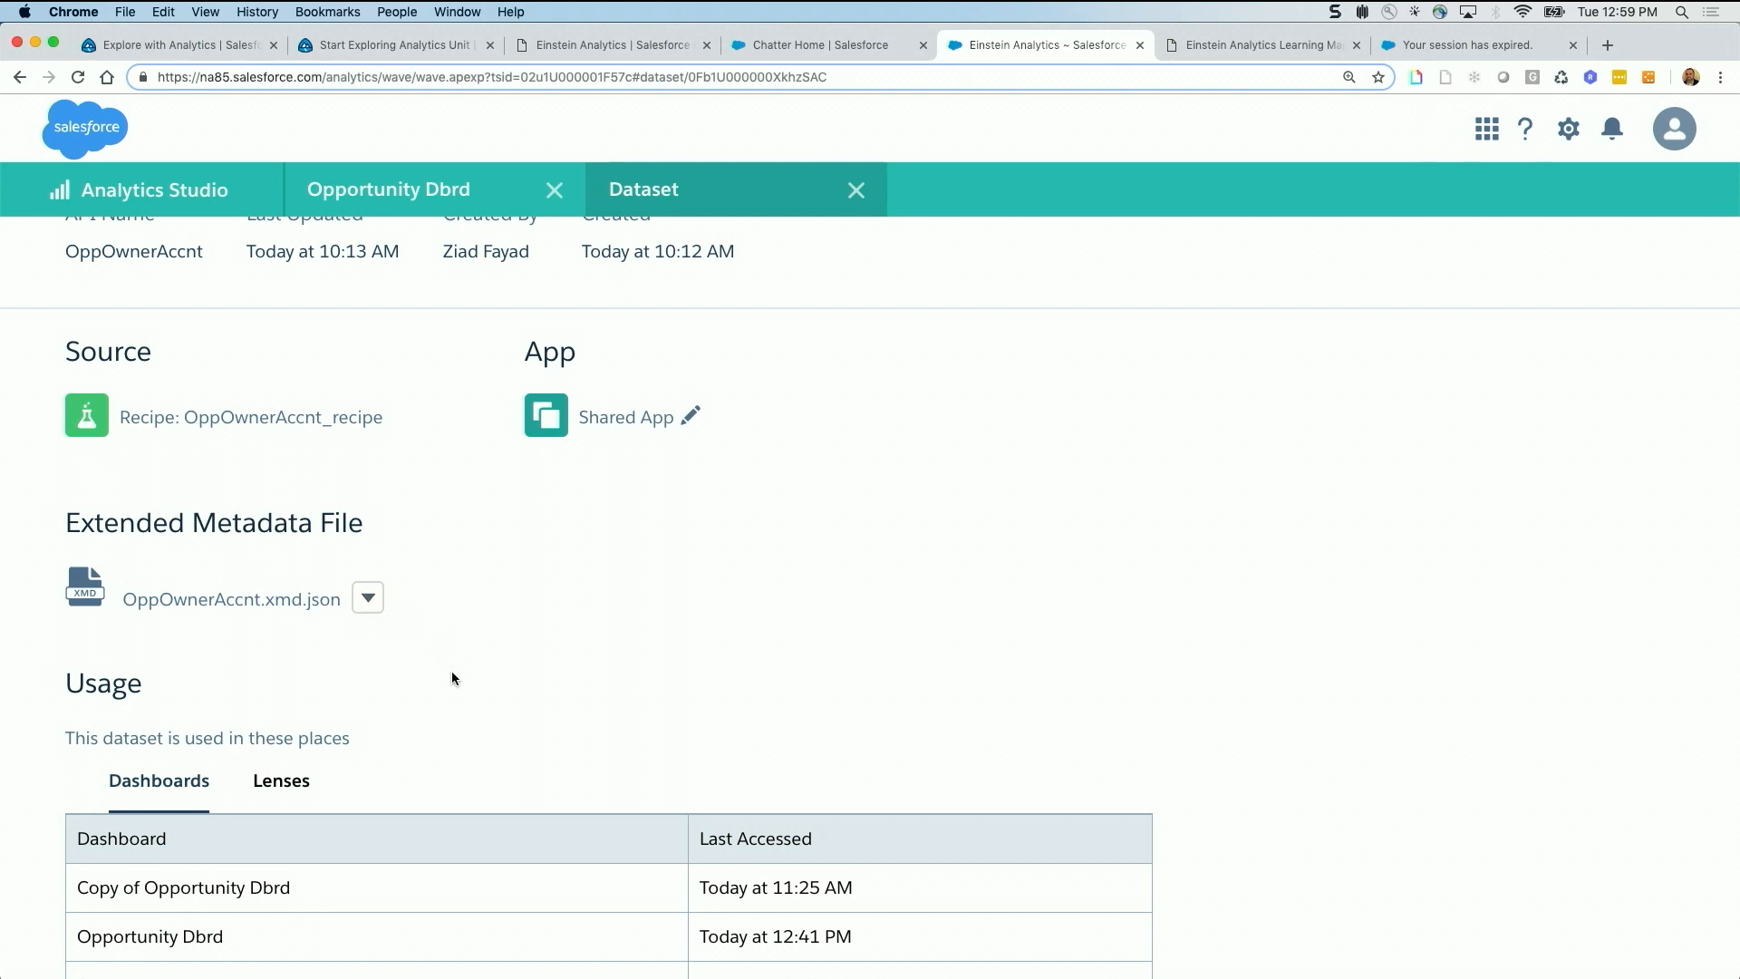
scroll(451, 678, "down", 5)
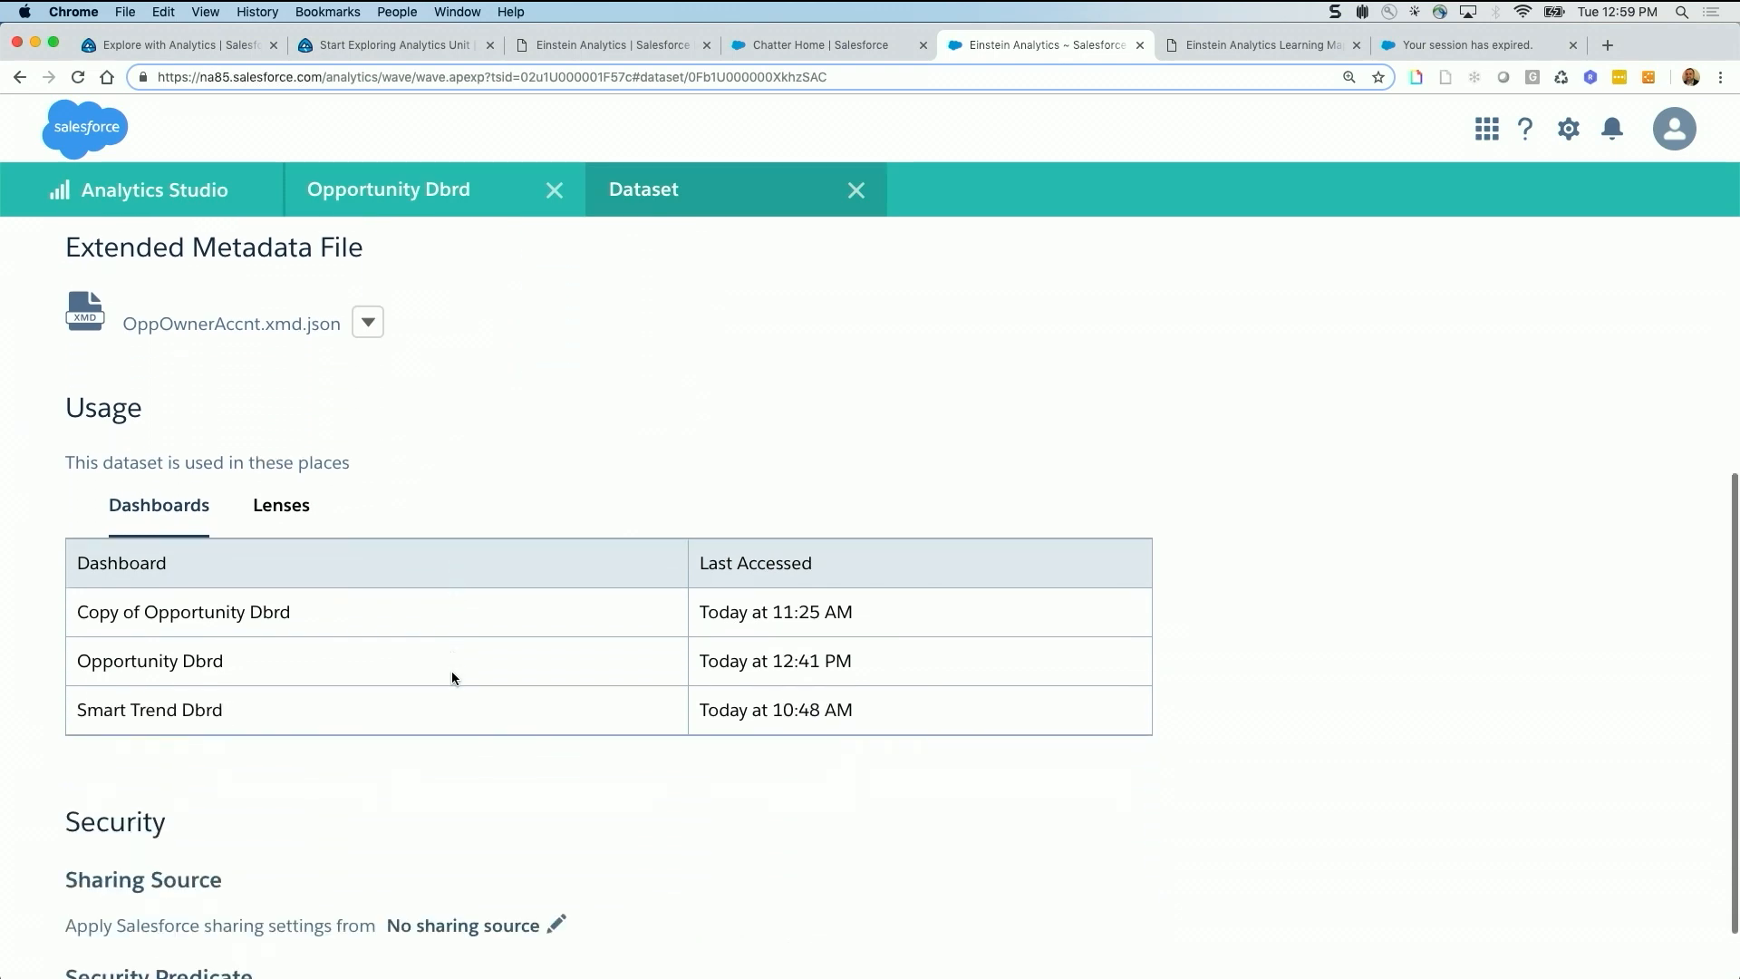
scroll(451, 678, "up", 7)
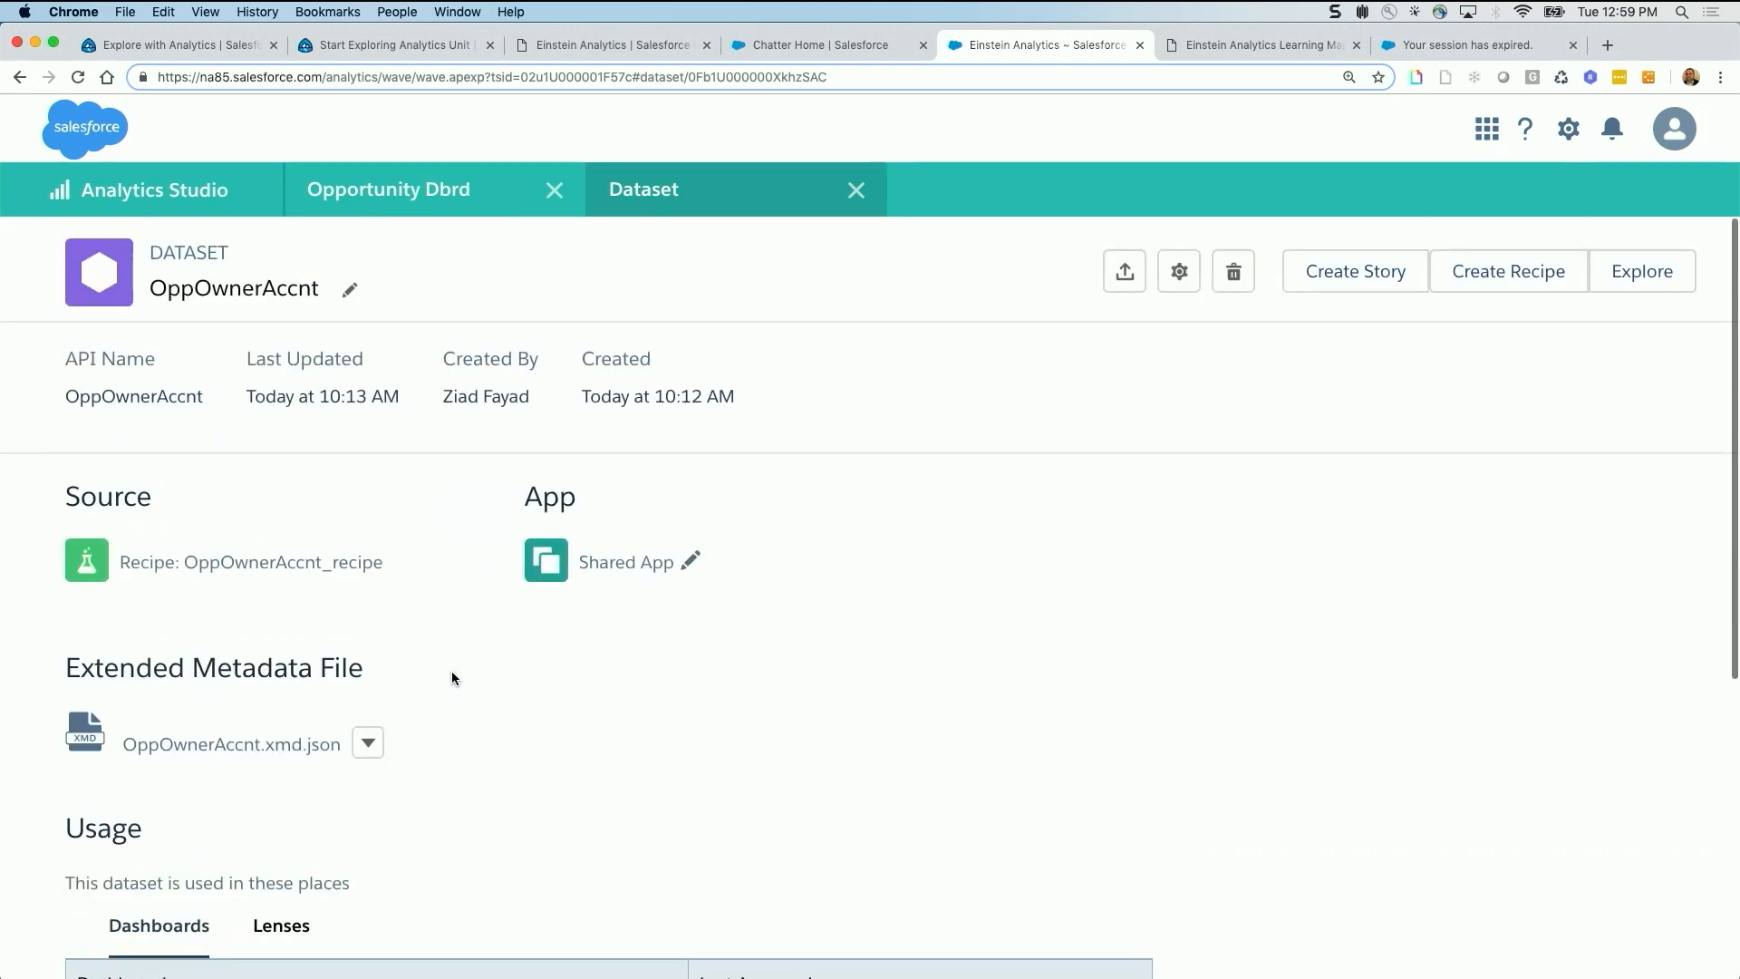
Configure actions for the dataset's Name field, setting Opportunity ID as its record ID field
left_click(1180, 274)
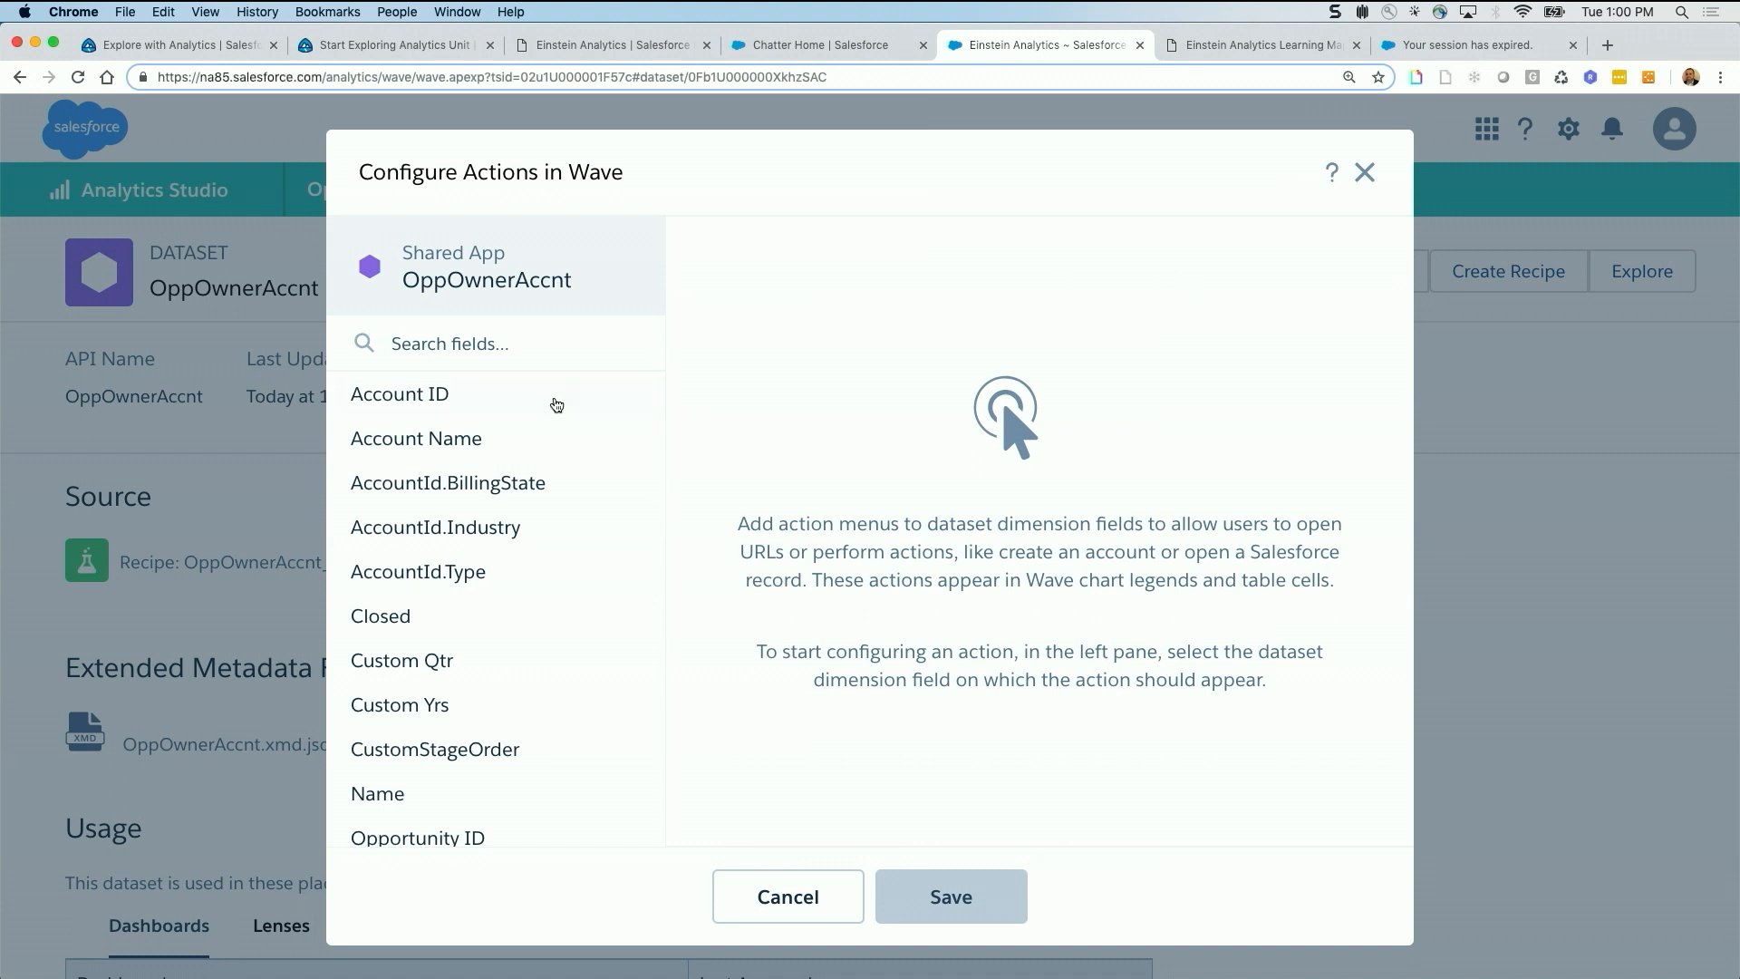
scroll(560, 762, "down", 2)
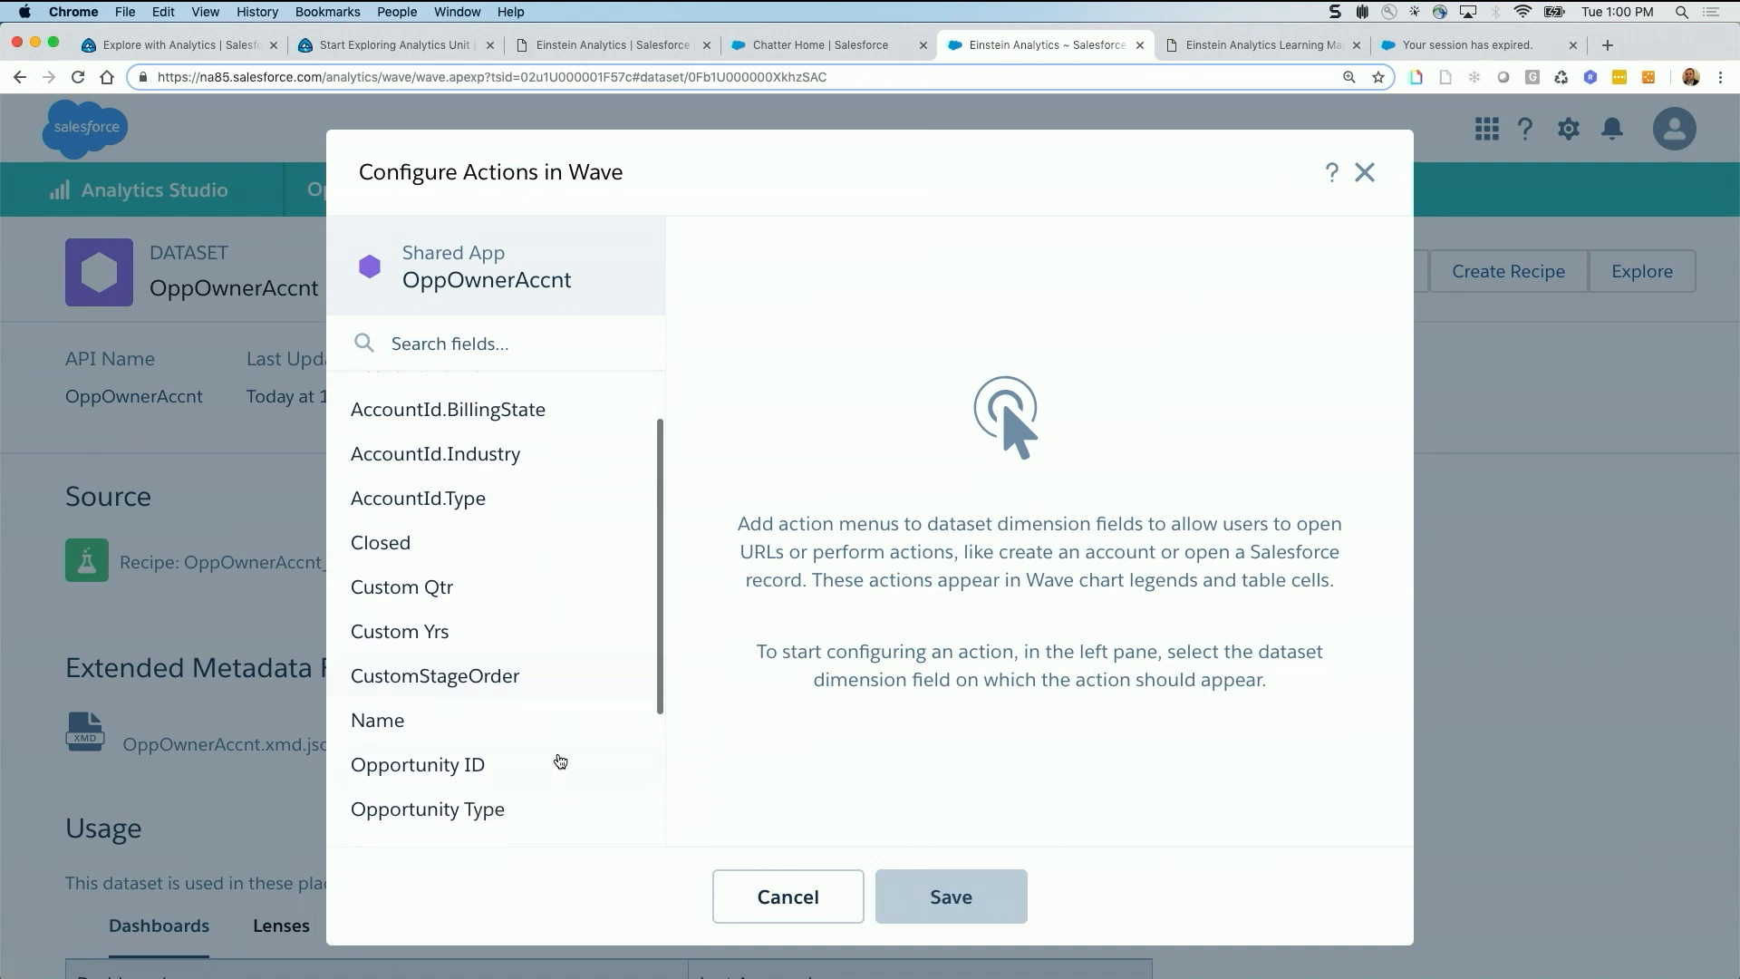
left_click(546, 712)
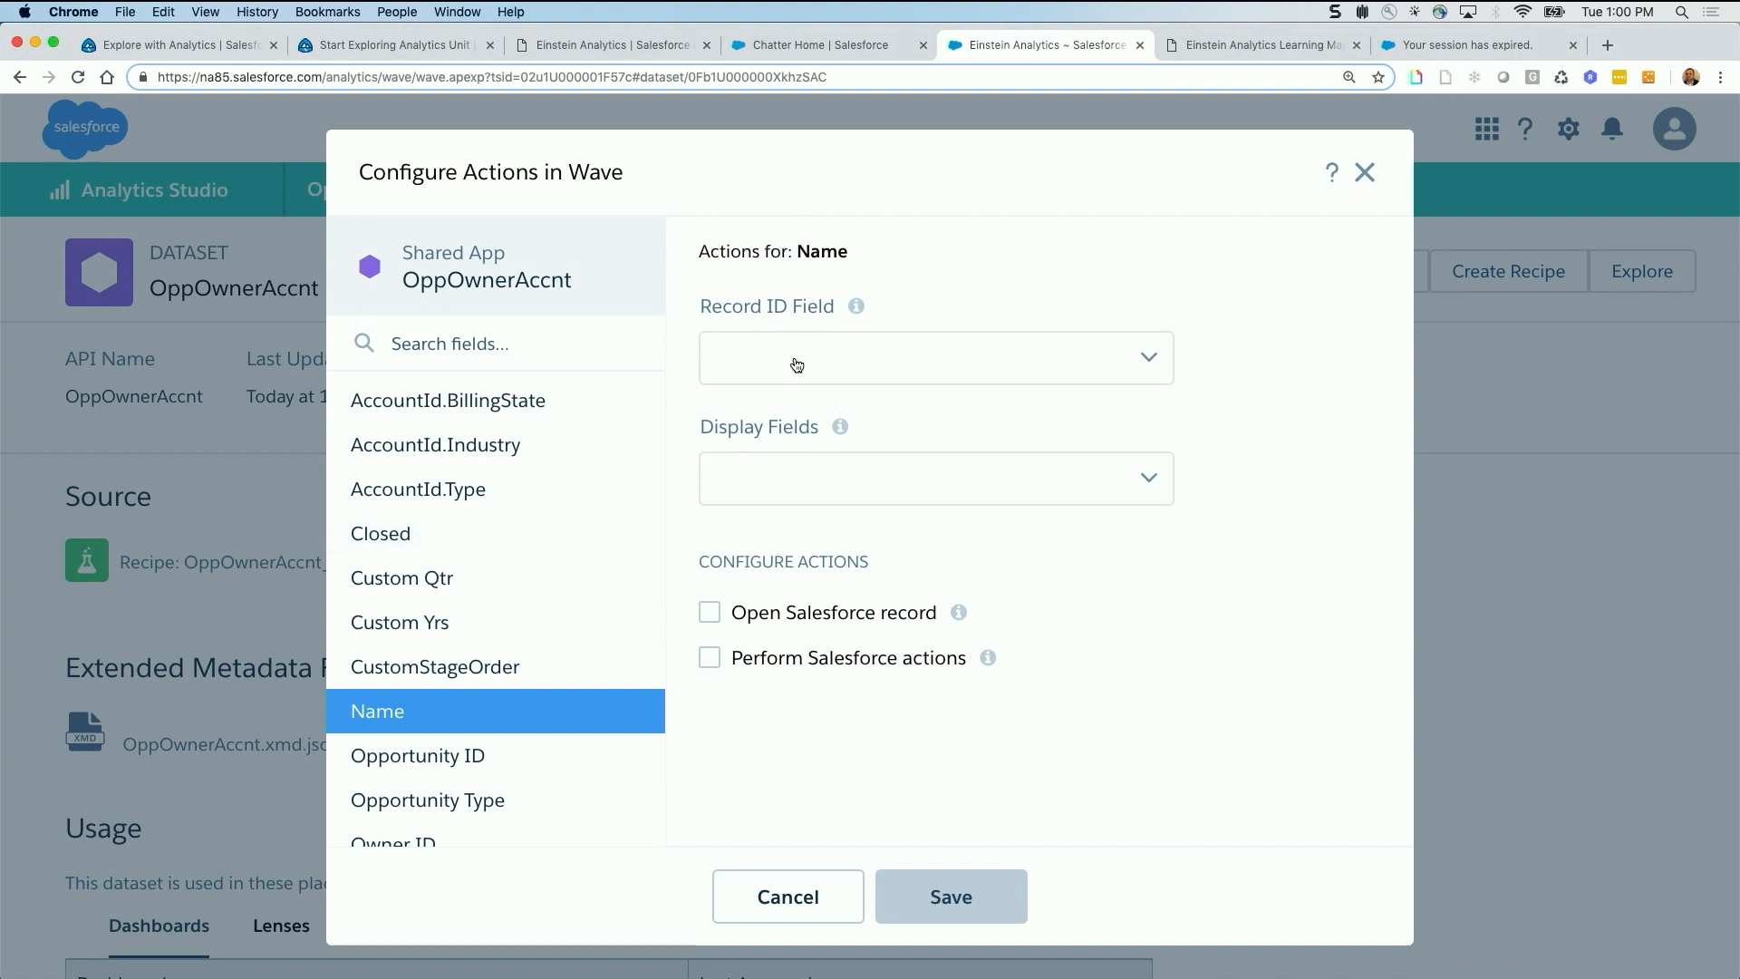
left_click(867, 366)
type("id")
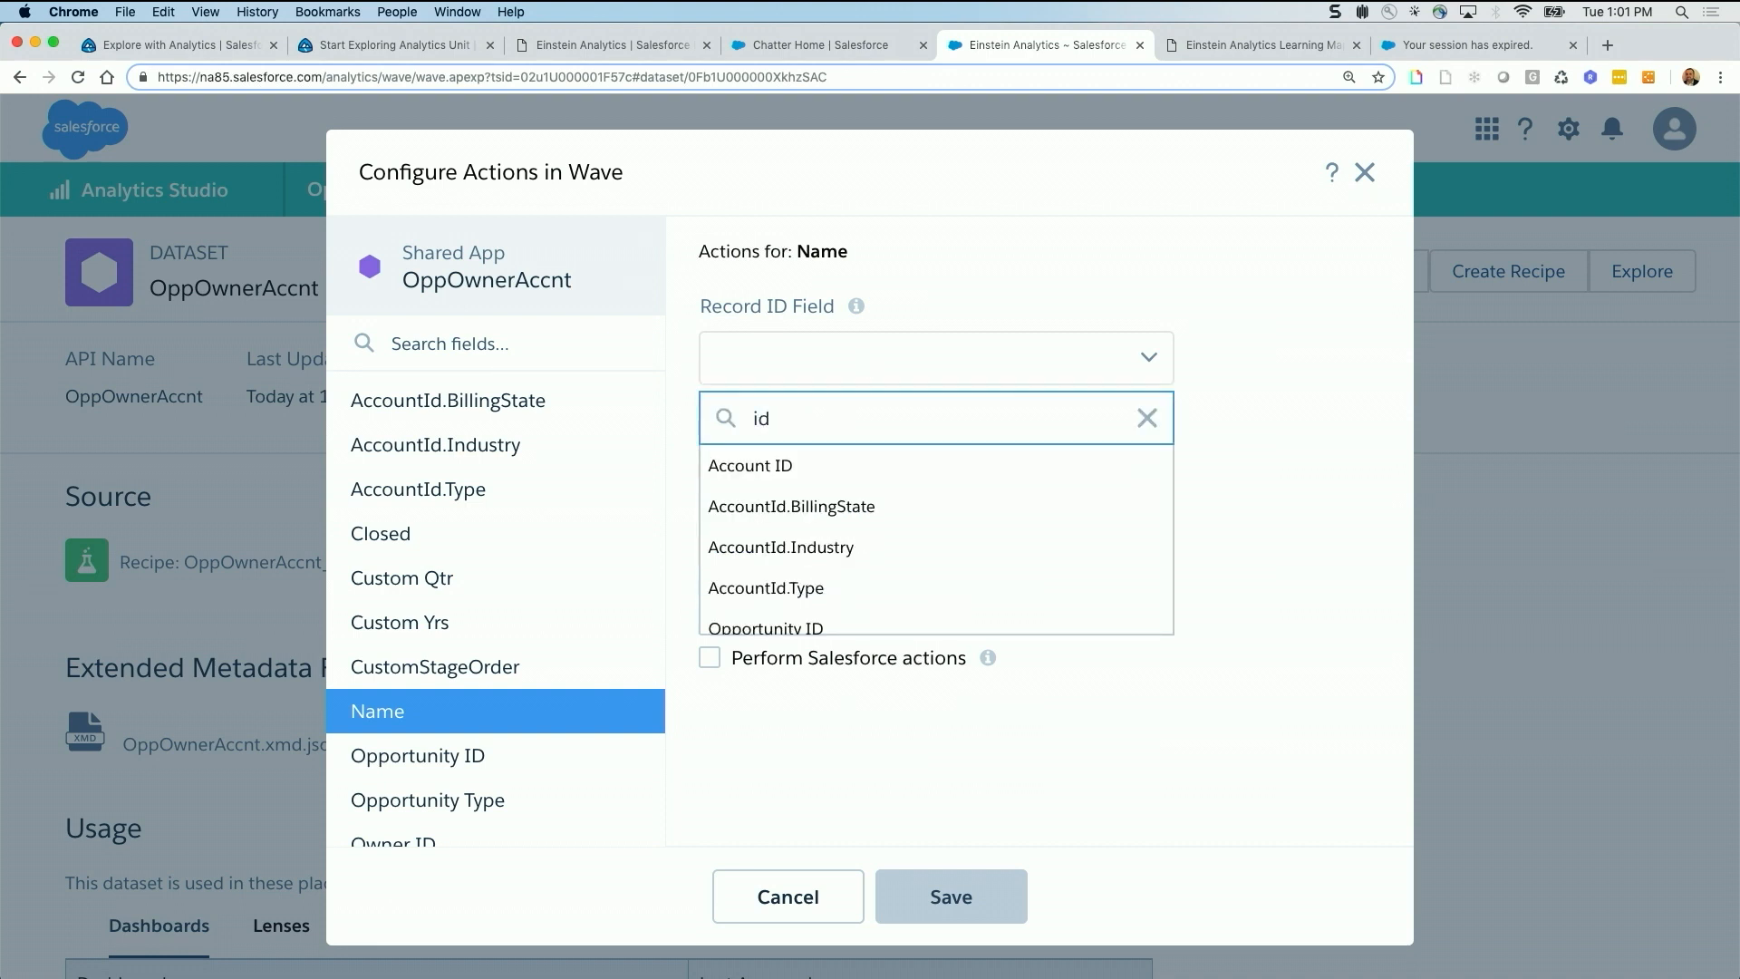
left_click(828, 625)
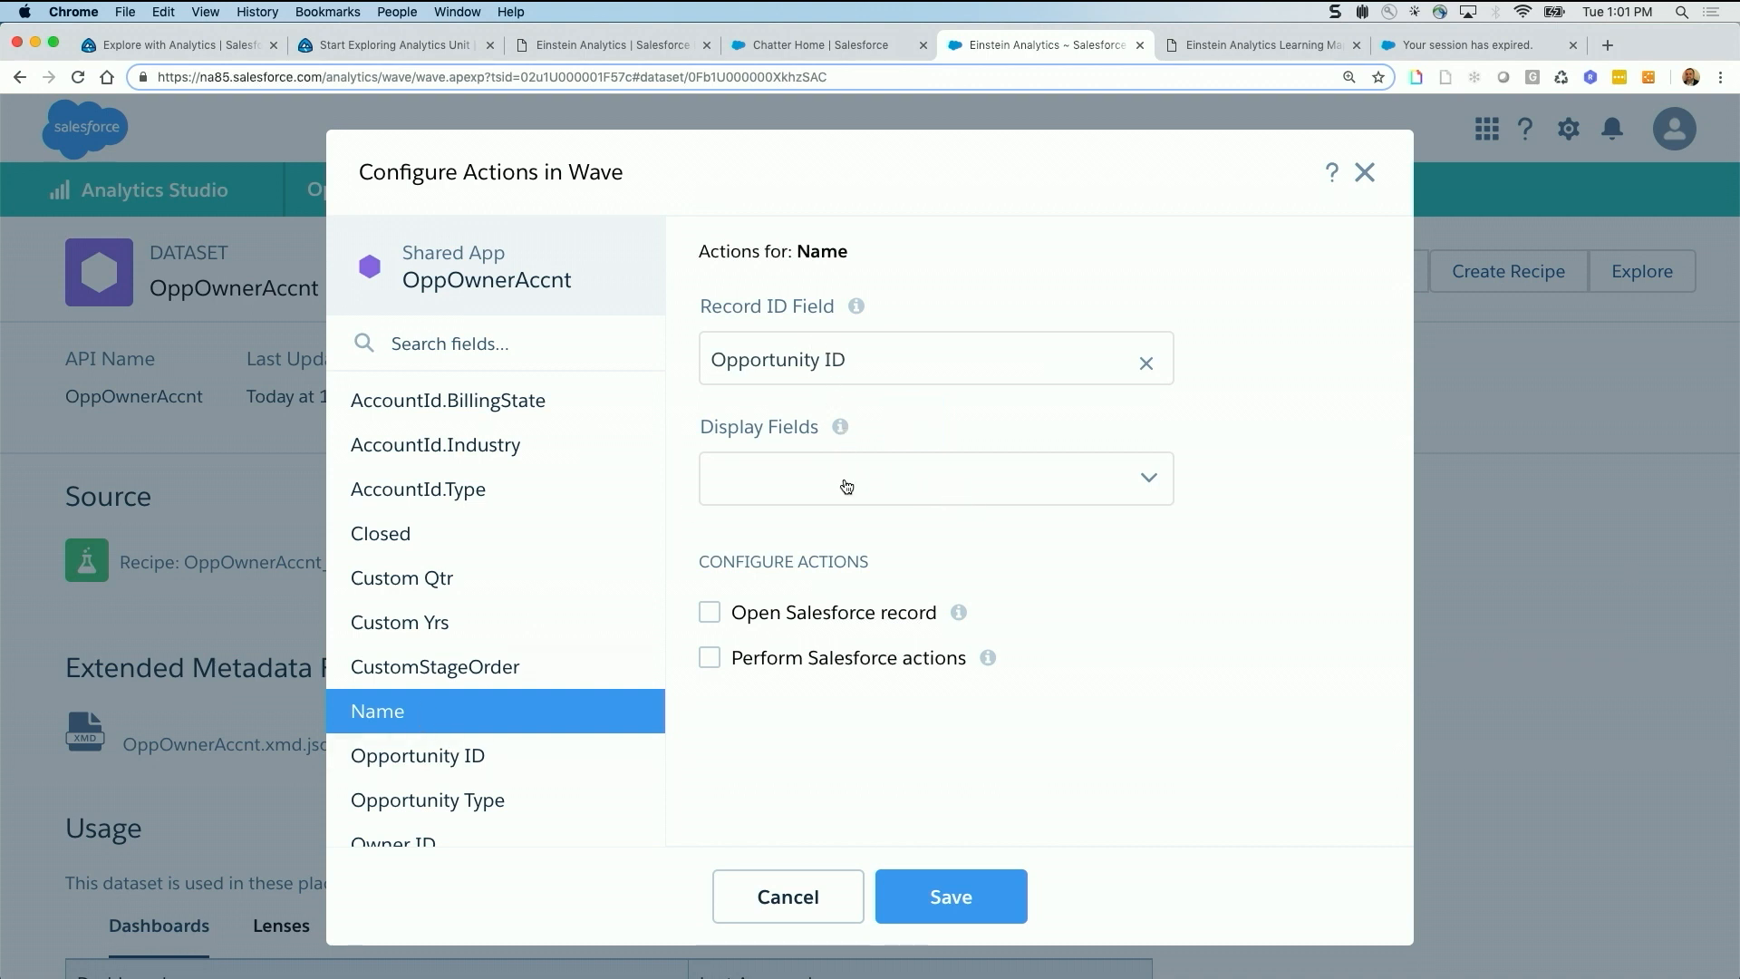
Set Name as the display field for the Name field's actions
left_click(970, 491)
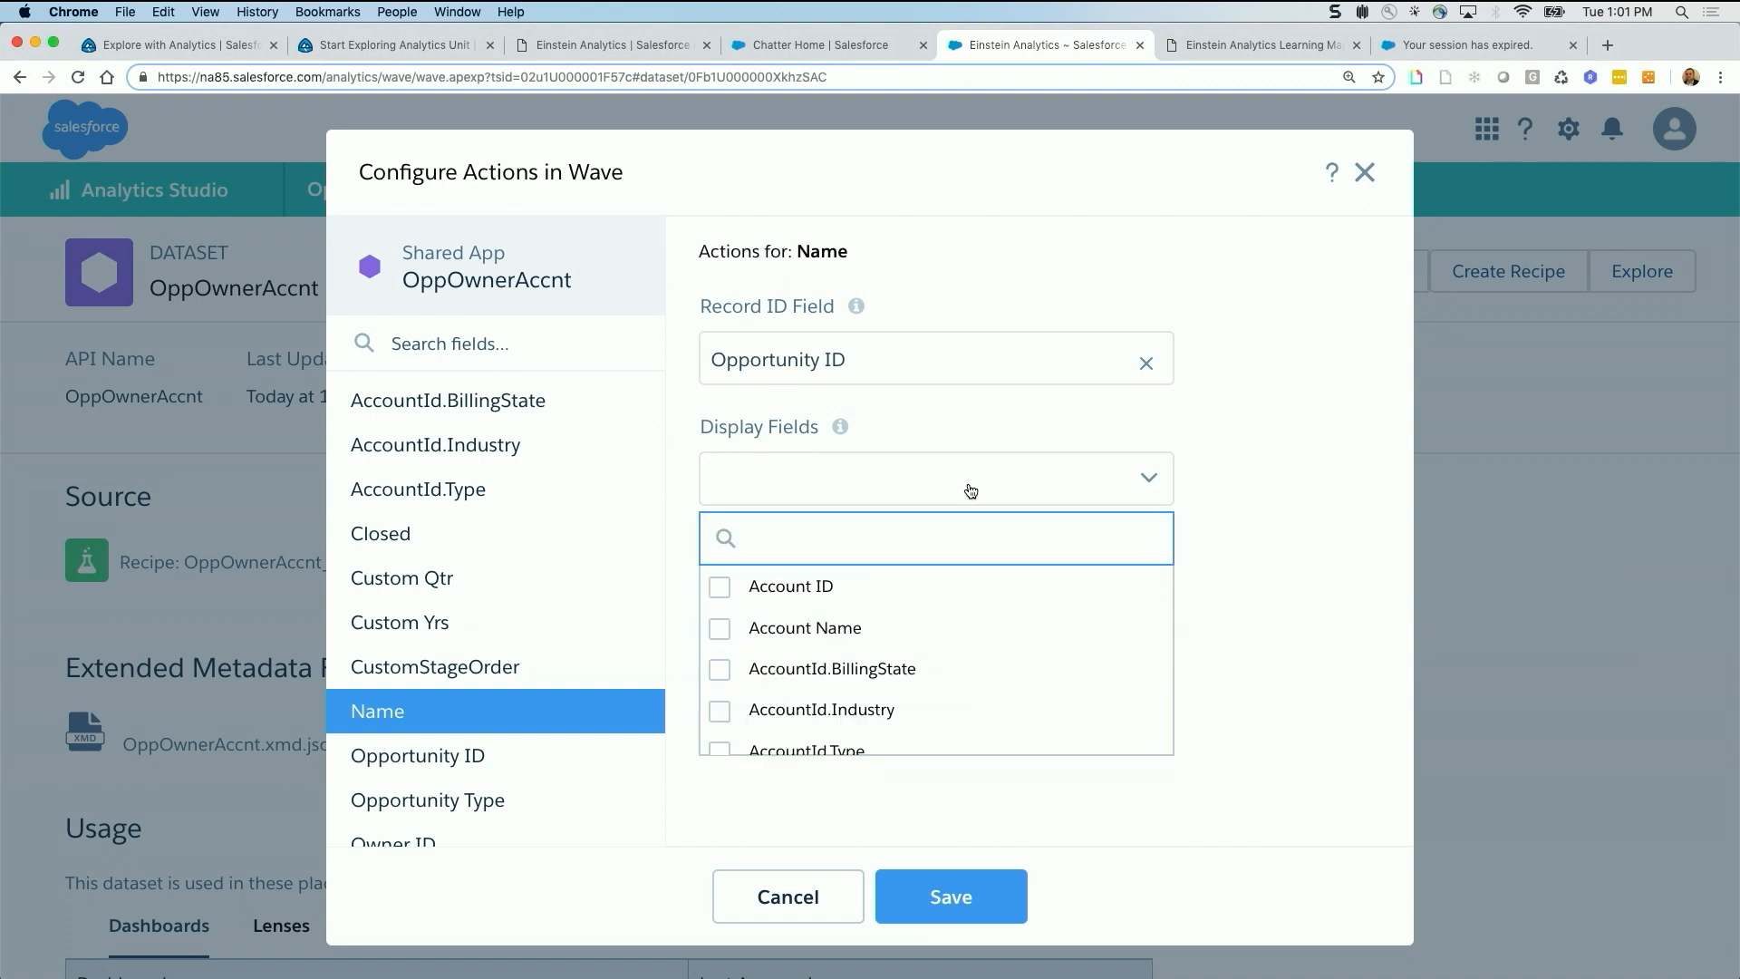
type("name")
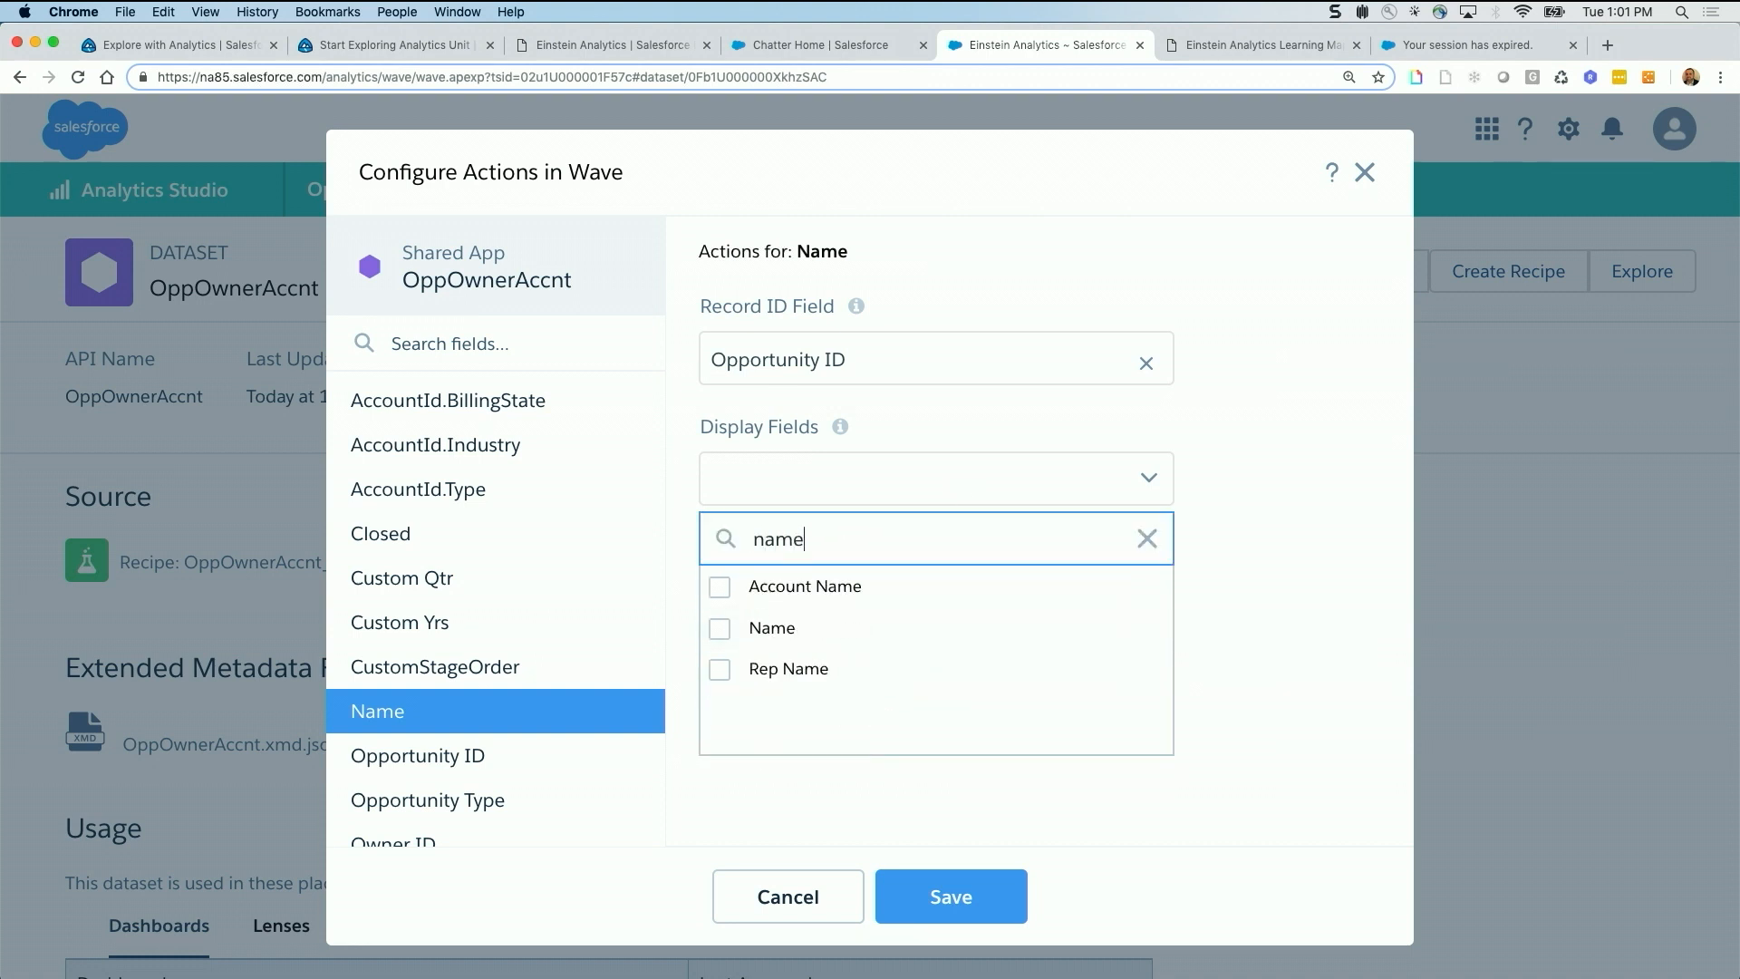
left_click(719, 627)
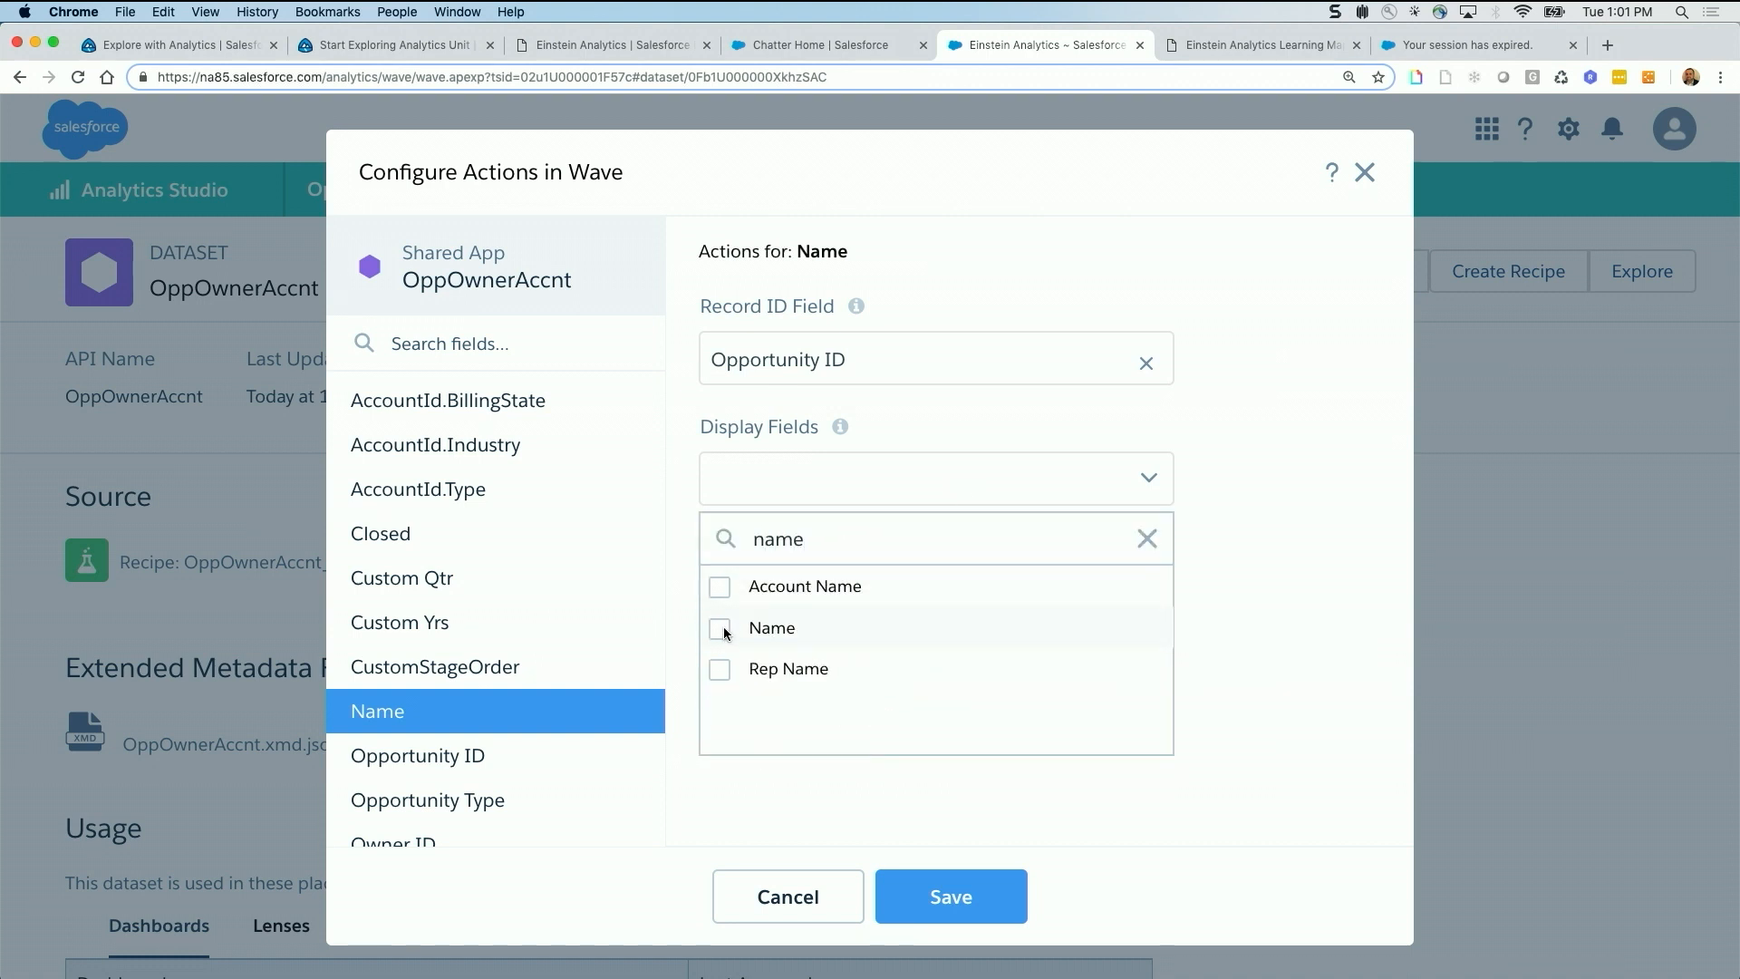
left_click(1199, 624)
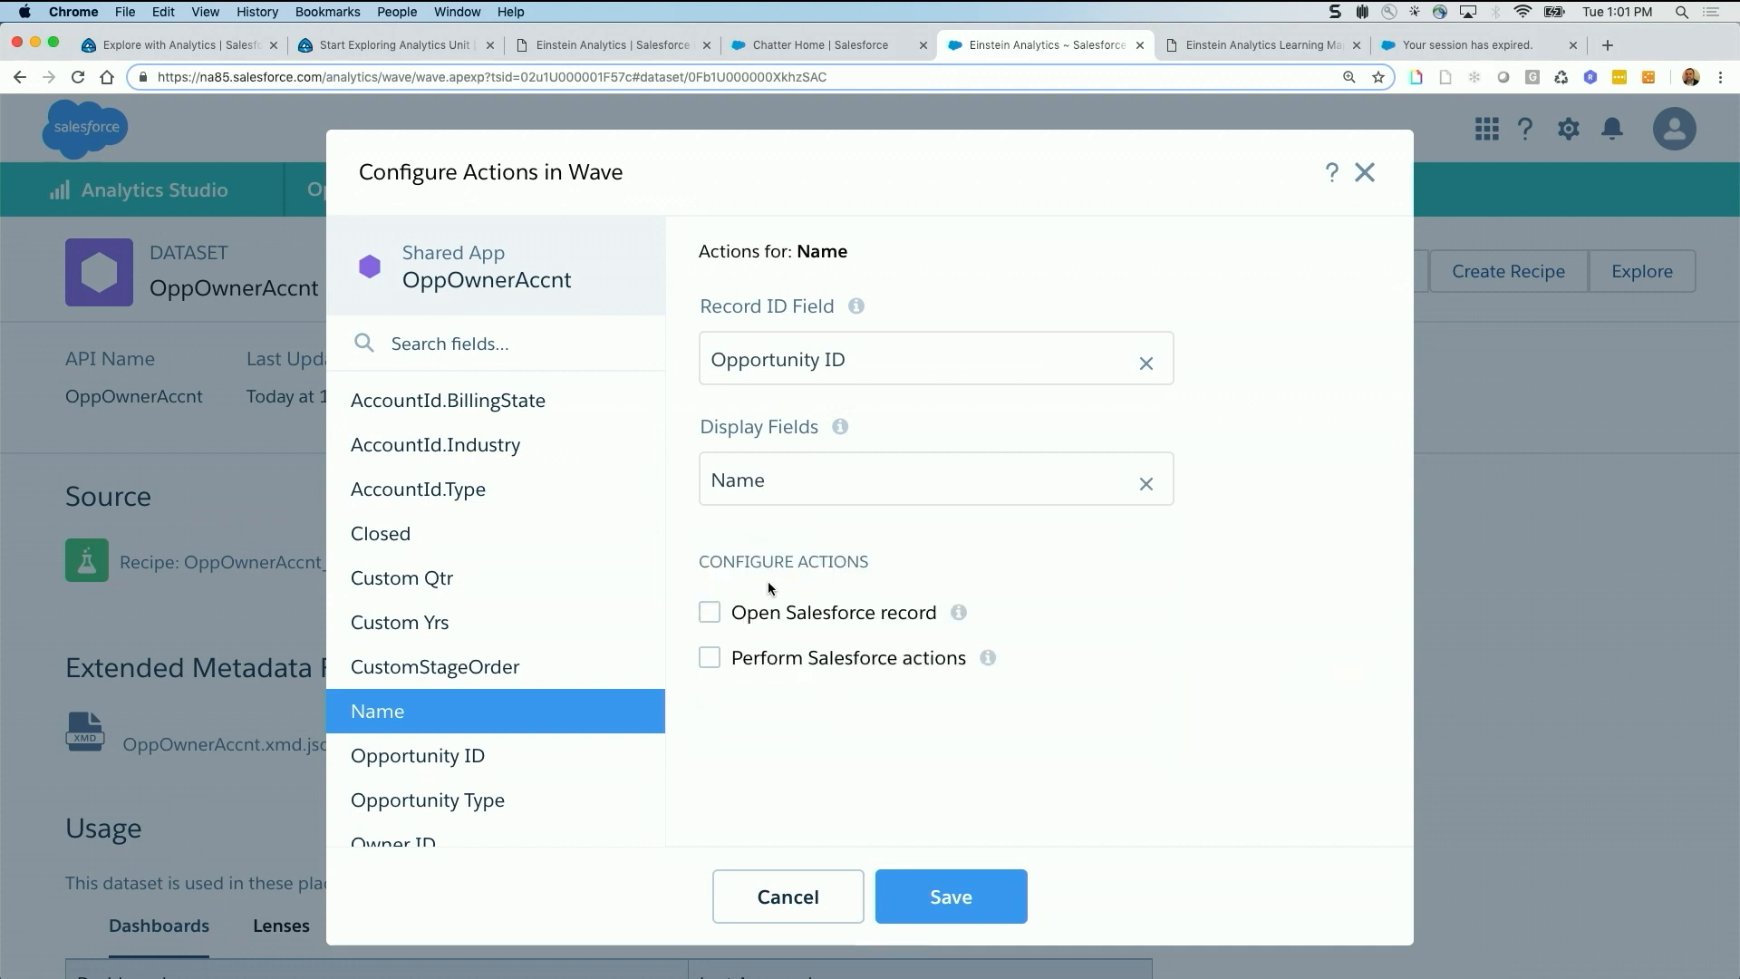
Enable opening a Salesforce record from the Name field, trying the URL target before choosing Salesforce Record
left_click(709, 613)
scroll(786, 676, "down", 2)
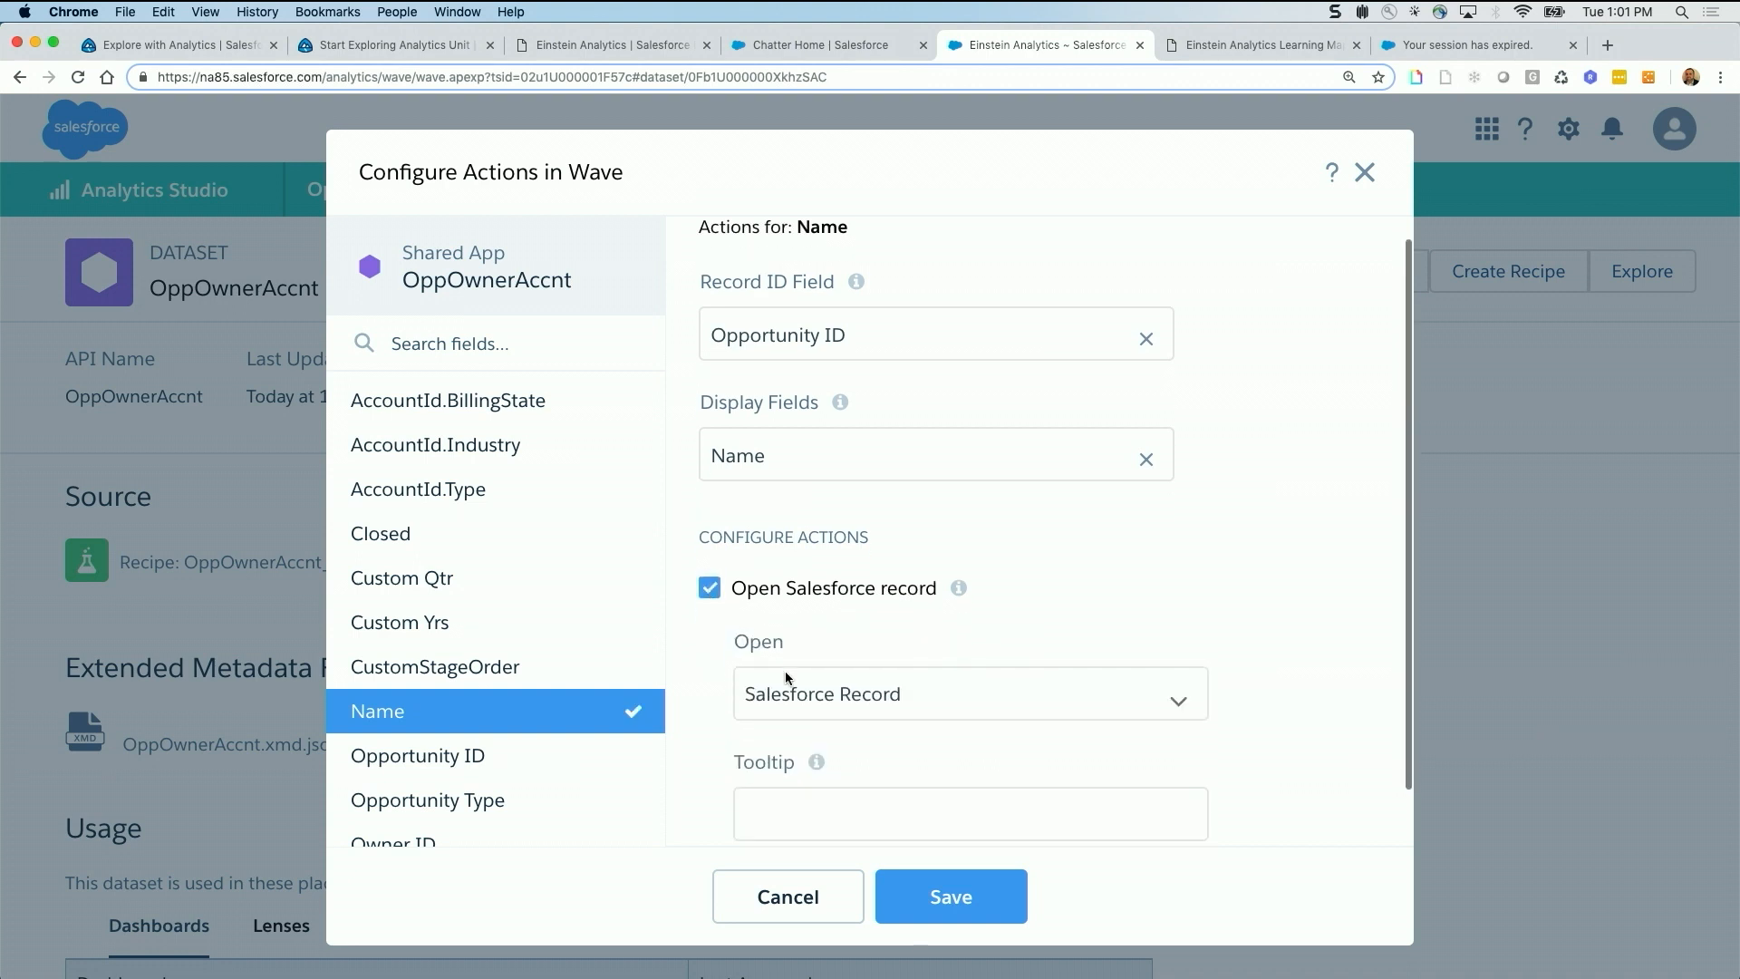
left_click(826, 633)
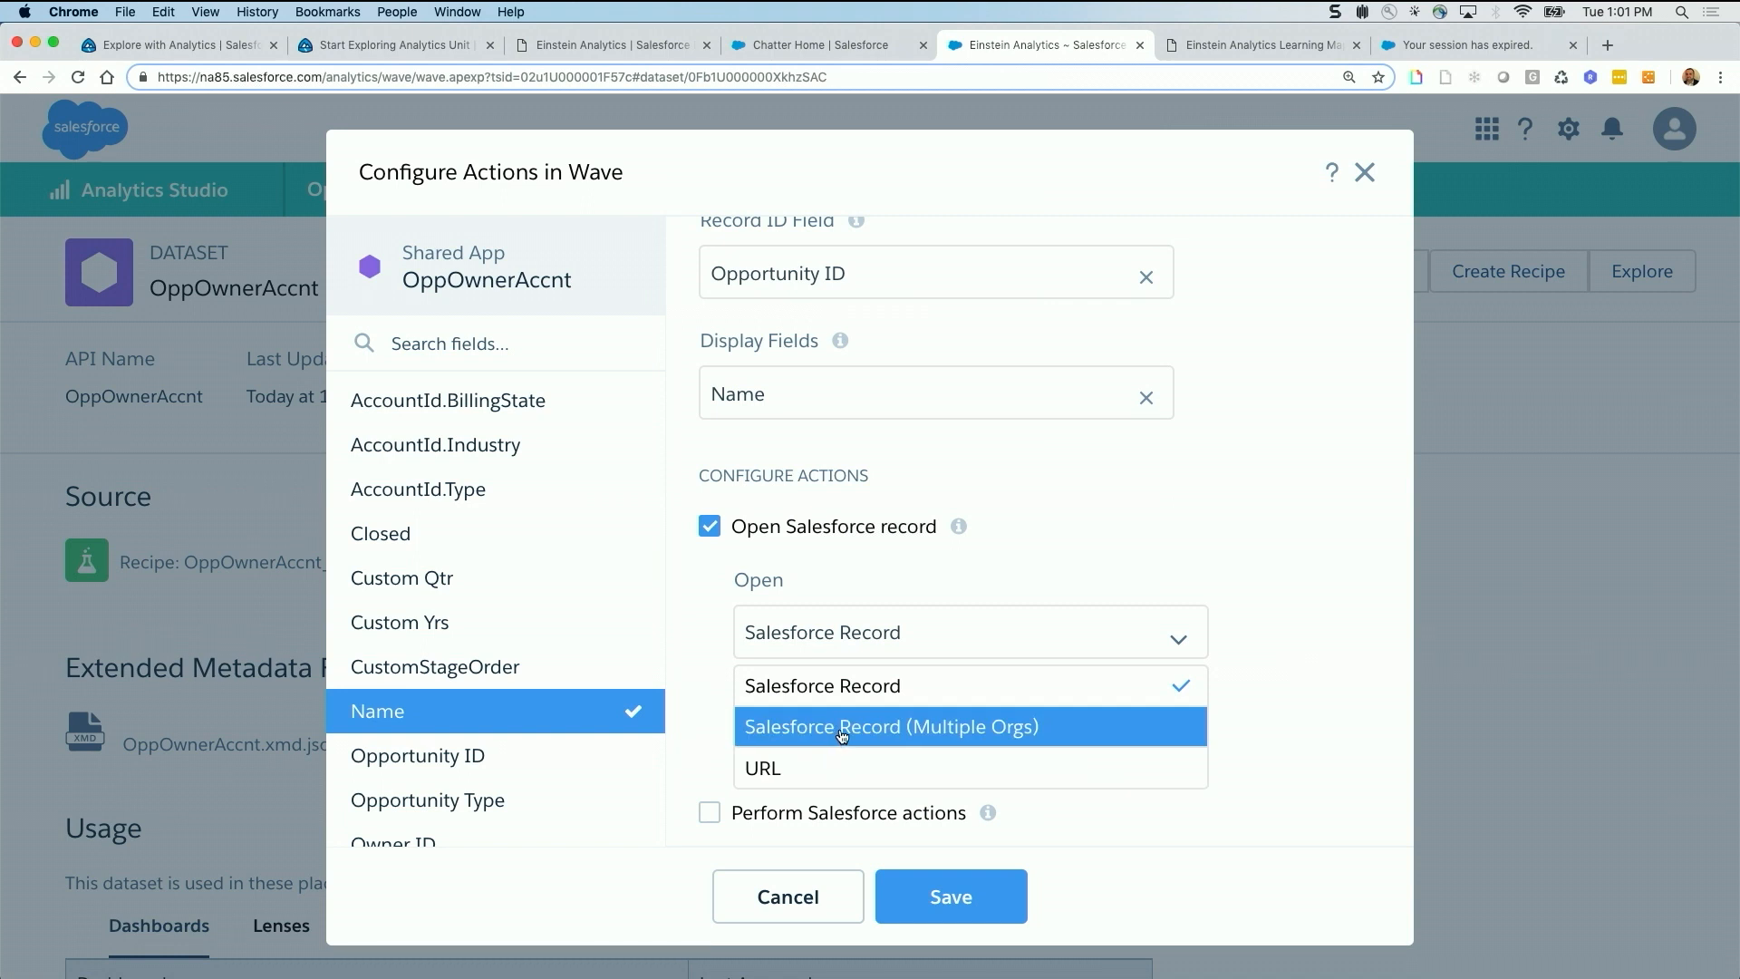
left_click(868, 765)
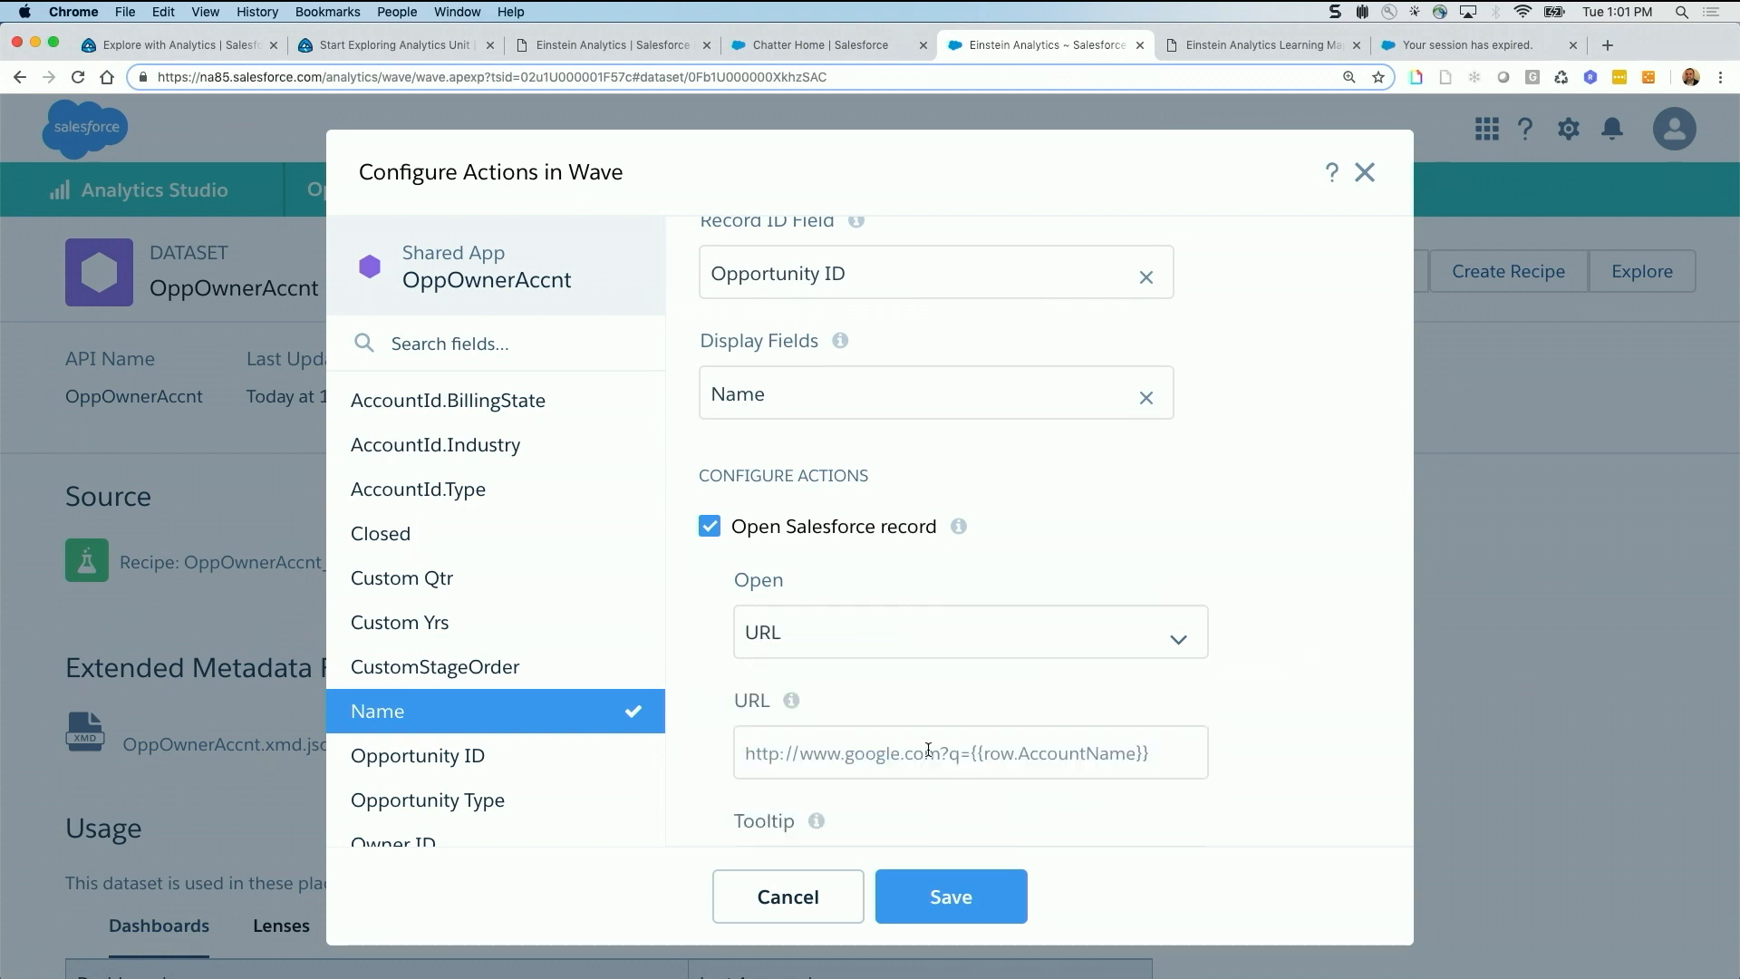
left_click(1121, 651)
left_click(931, 690)
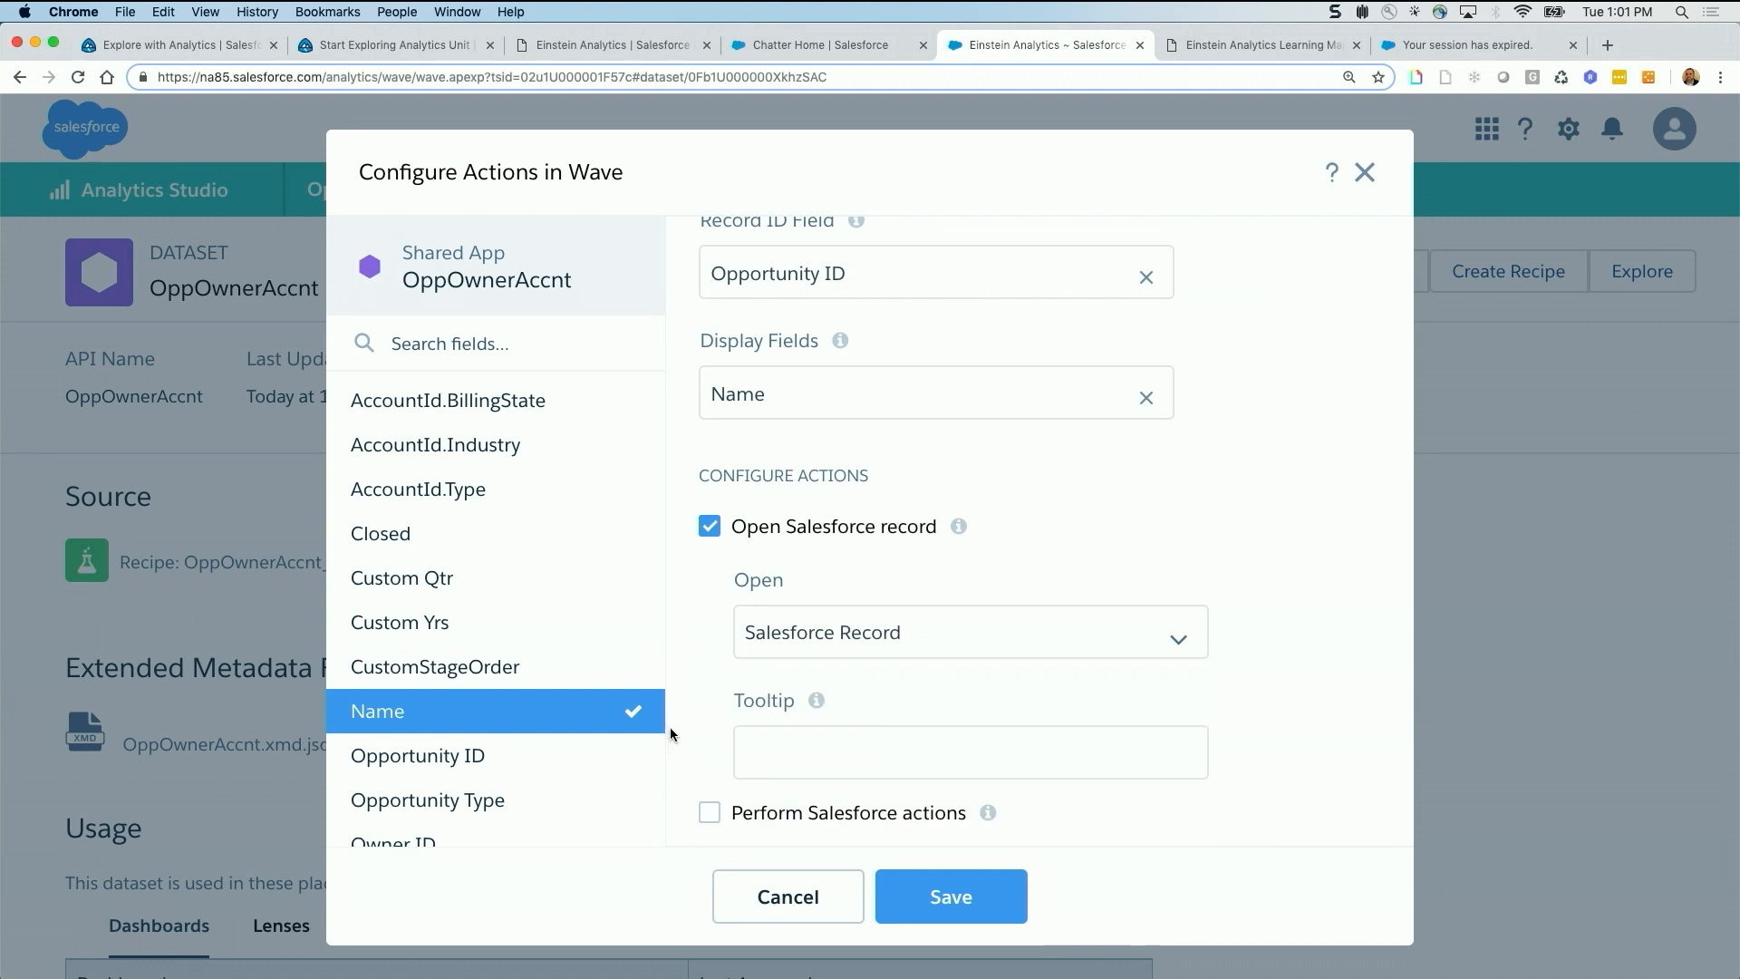
Enable performing Salesforce actions for the Name field, look over the individually selectable actions, and keep all actions allowed
left_click(709, 812)
scroll(729, 746, "down", 2)
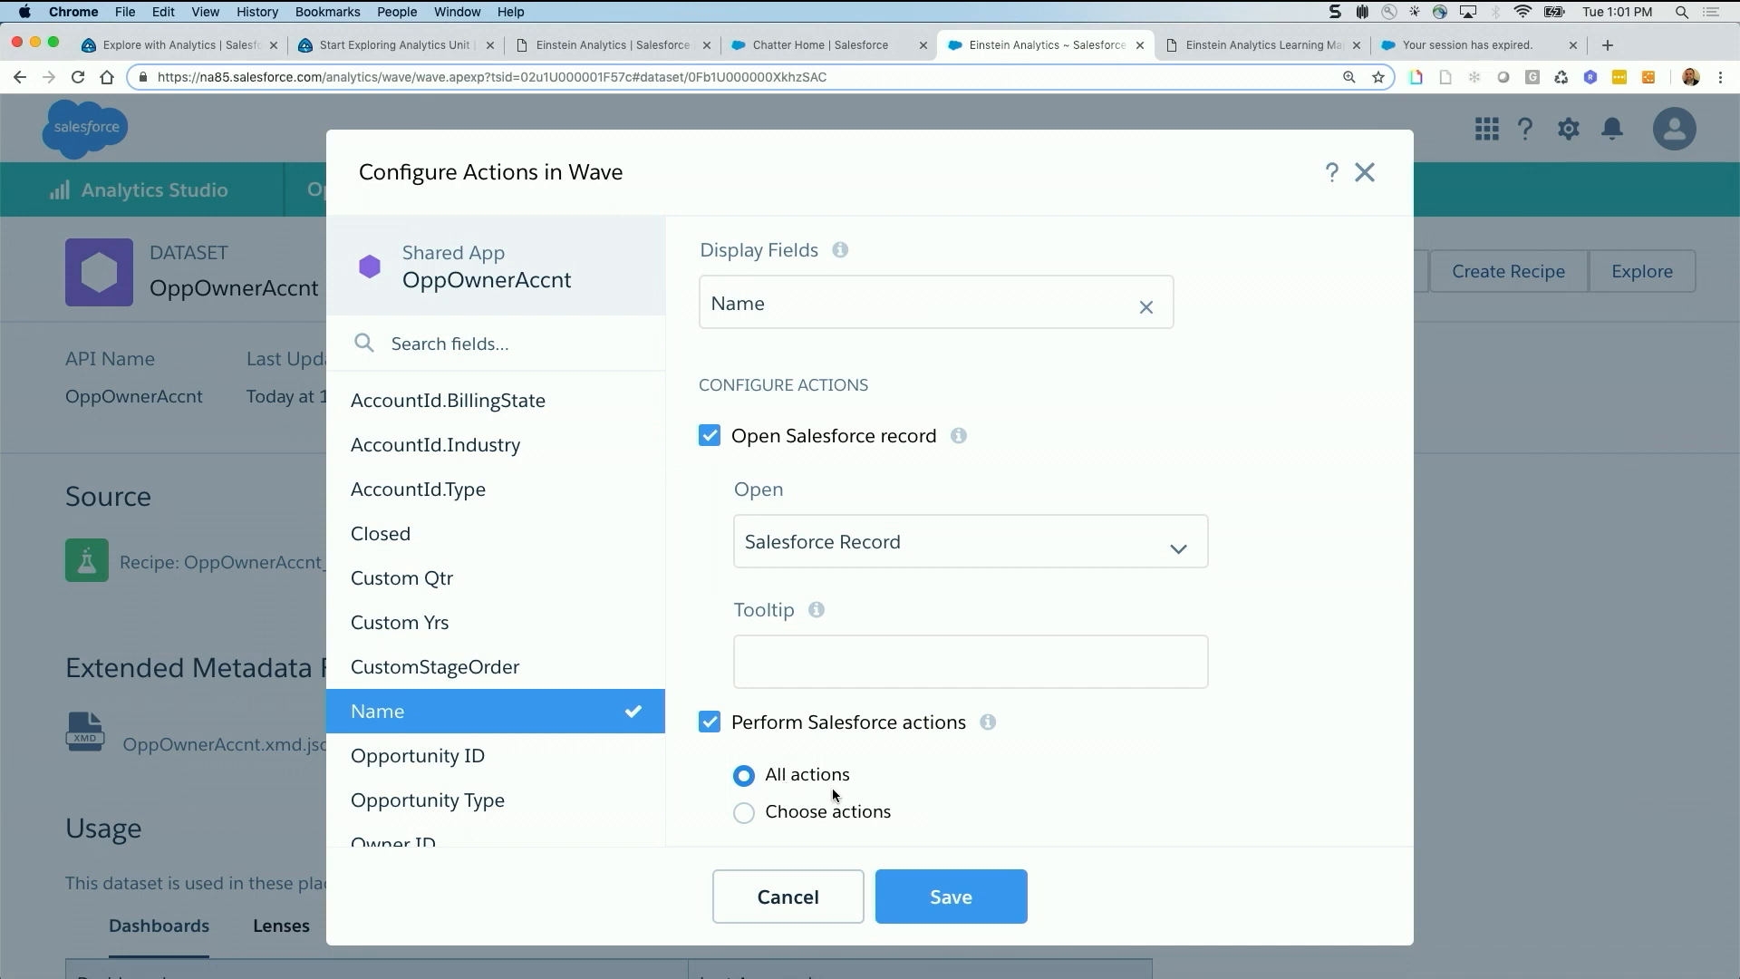
left_click(744, 812)
scroll(710, 798, "down", 5)
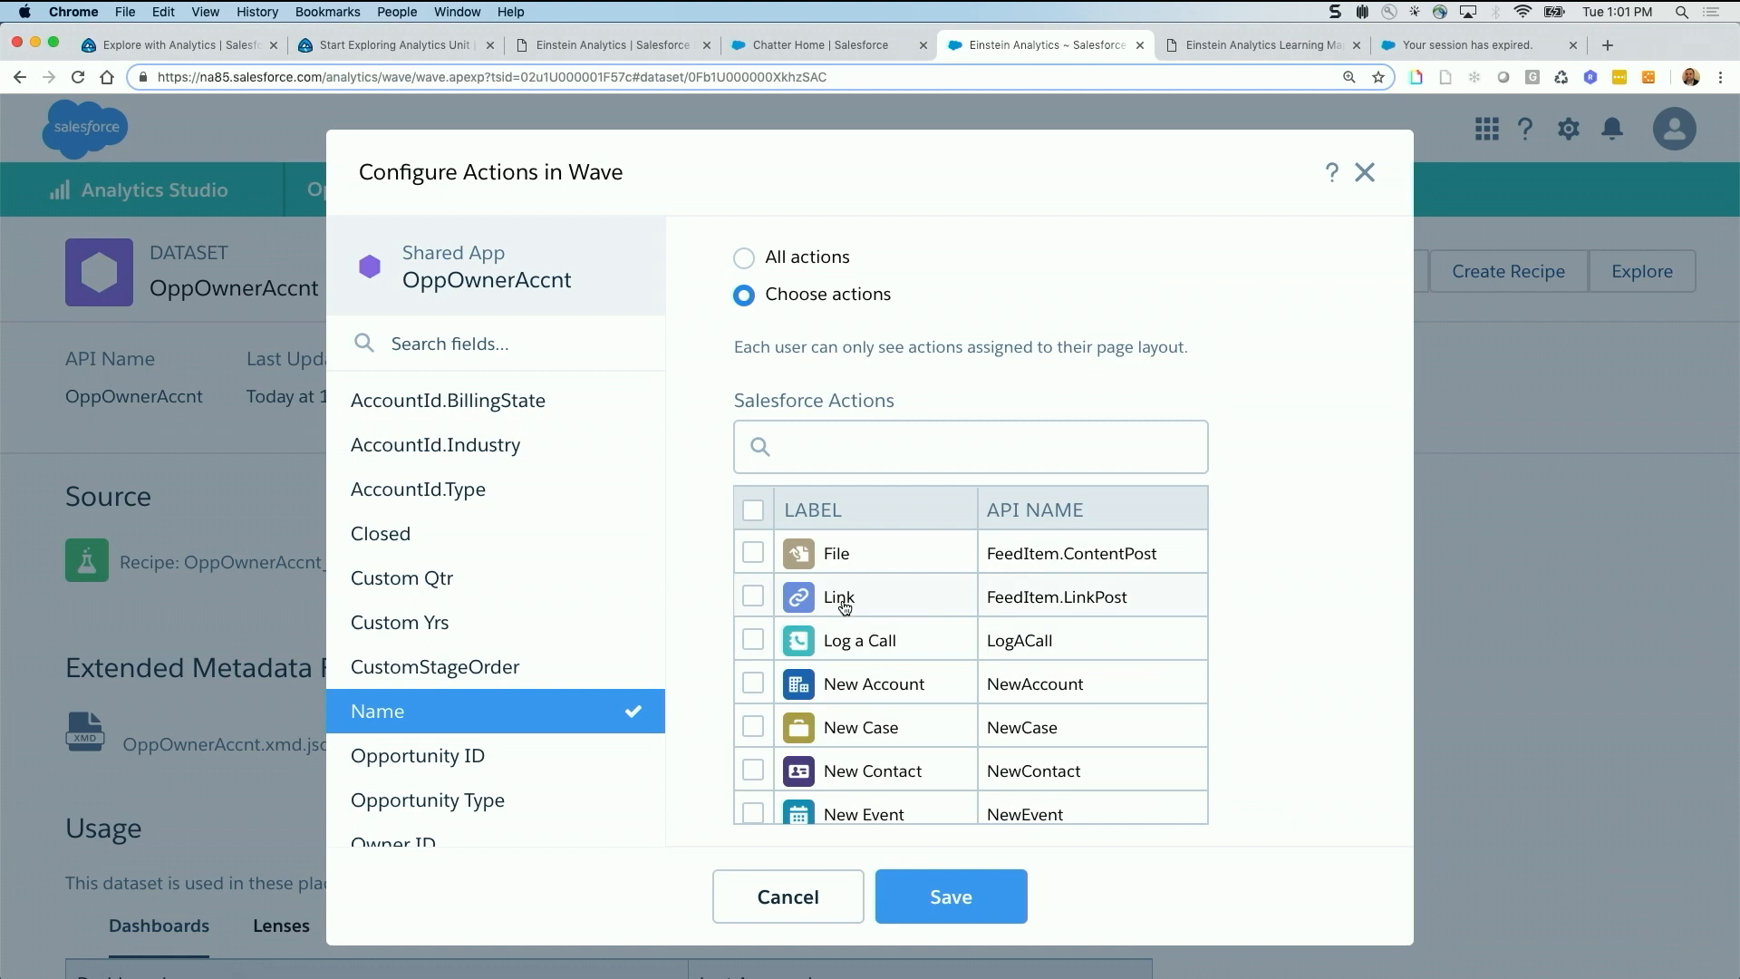
scroll(705, 444, "up", 3)
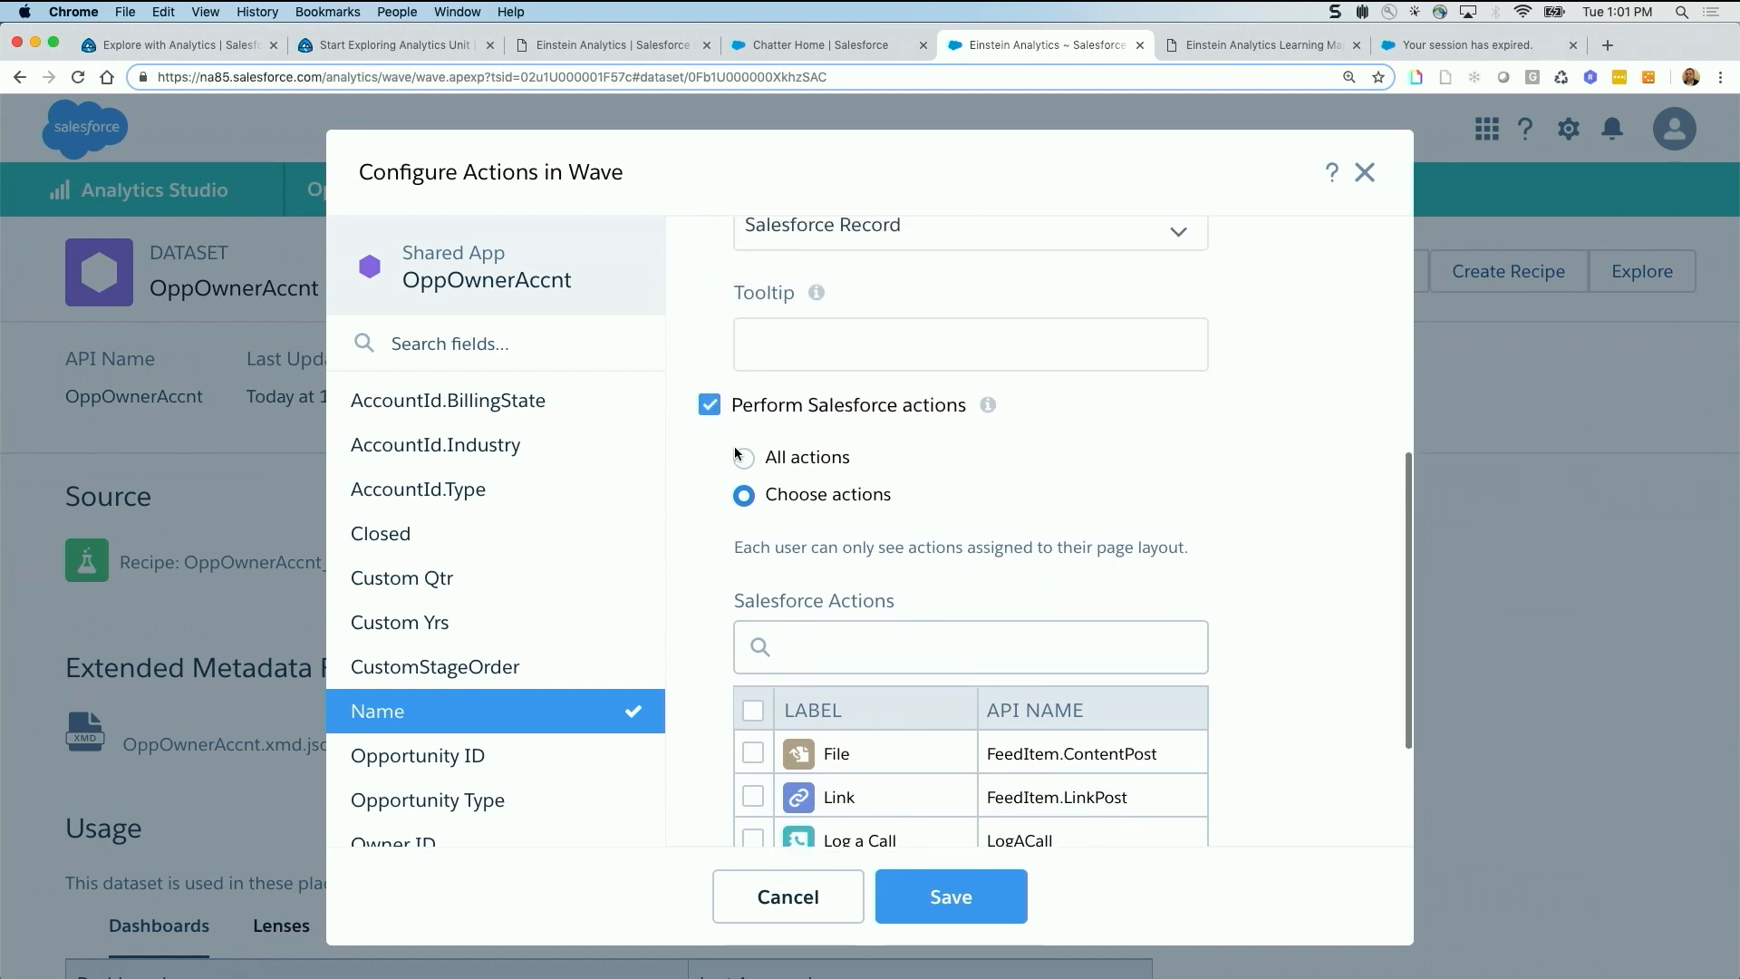
left_click(742, 458)
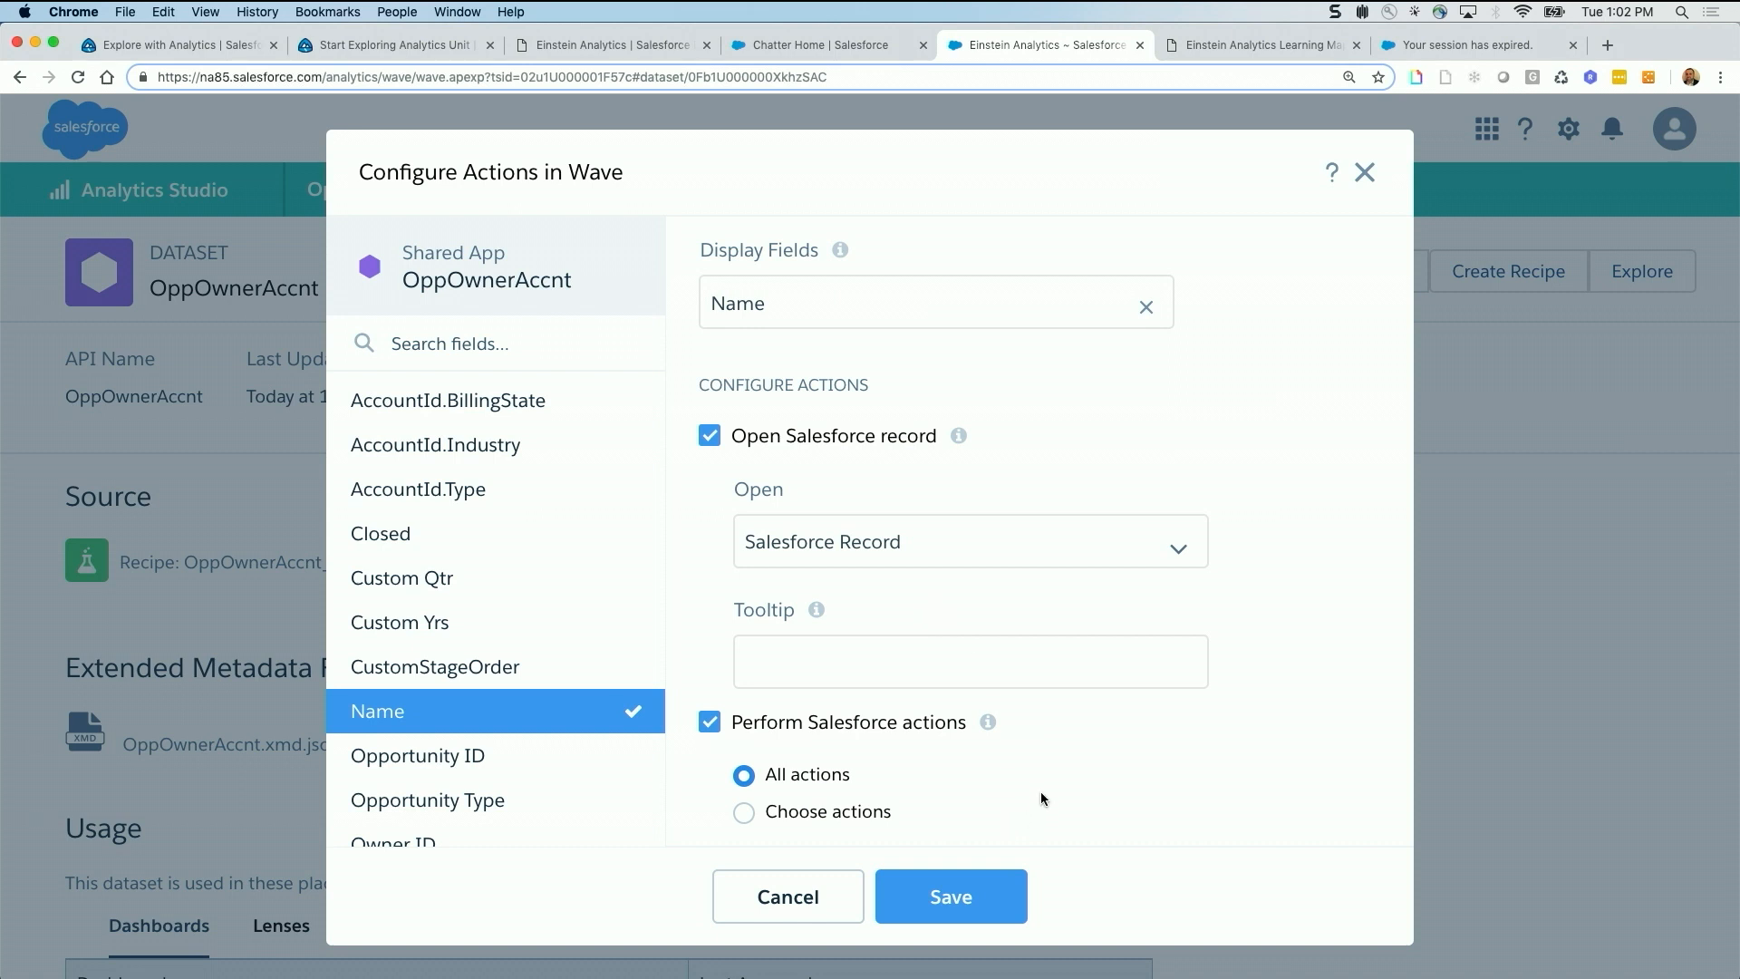
scroll(1041, 791, "up", 1)
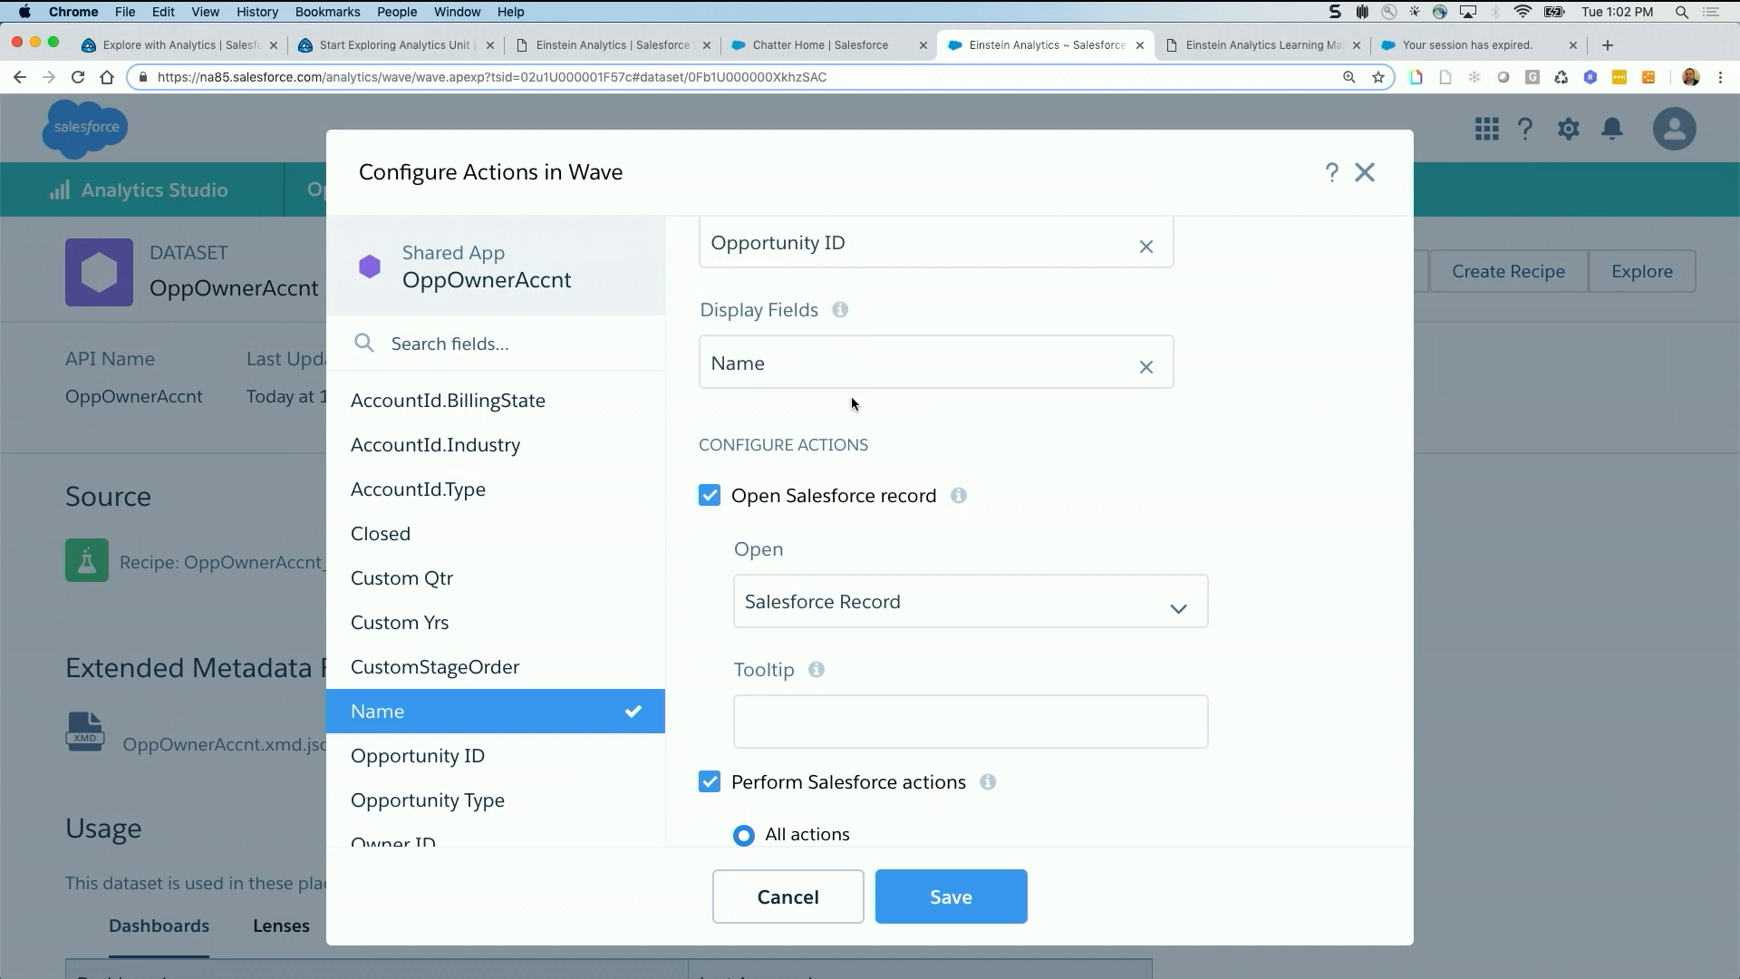
scroll(851, 361, "up", 2)
scroll(851, 361, "down", 3)
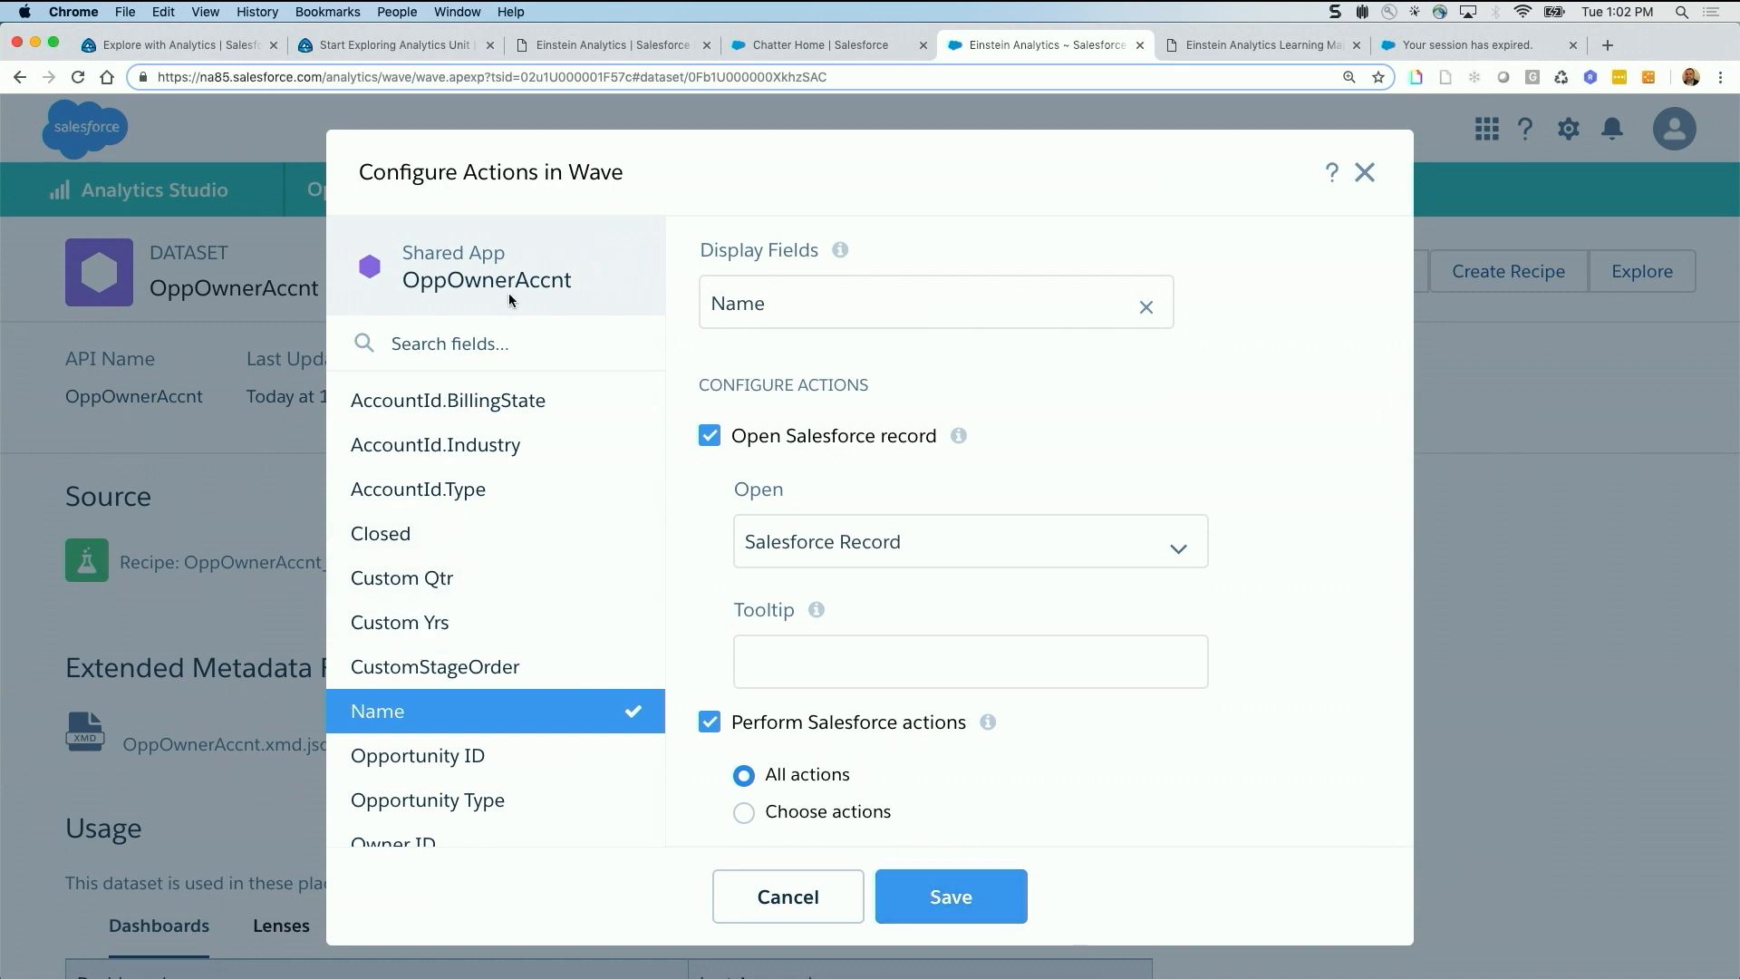
Configure actions for the dataset's Account Name field, setting Opportunity ID as its record ID field
type("name")
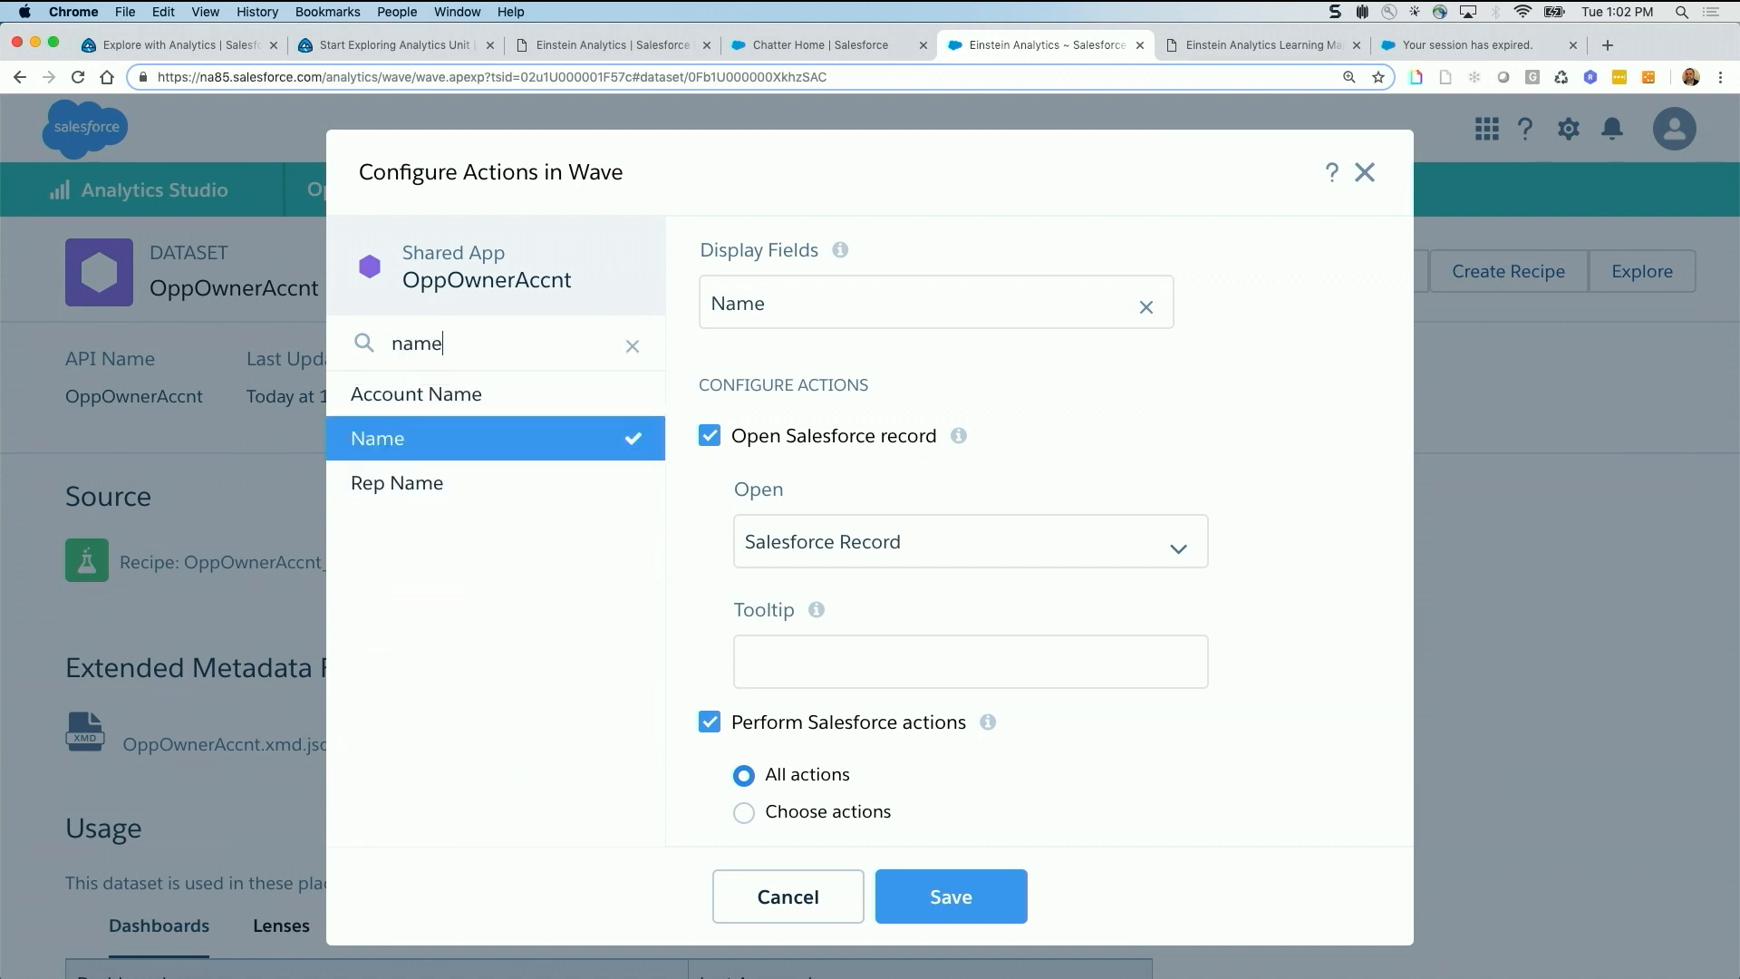
left_click(541, 402)
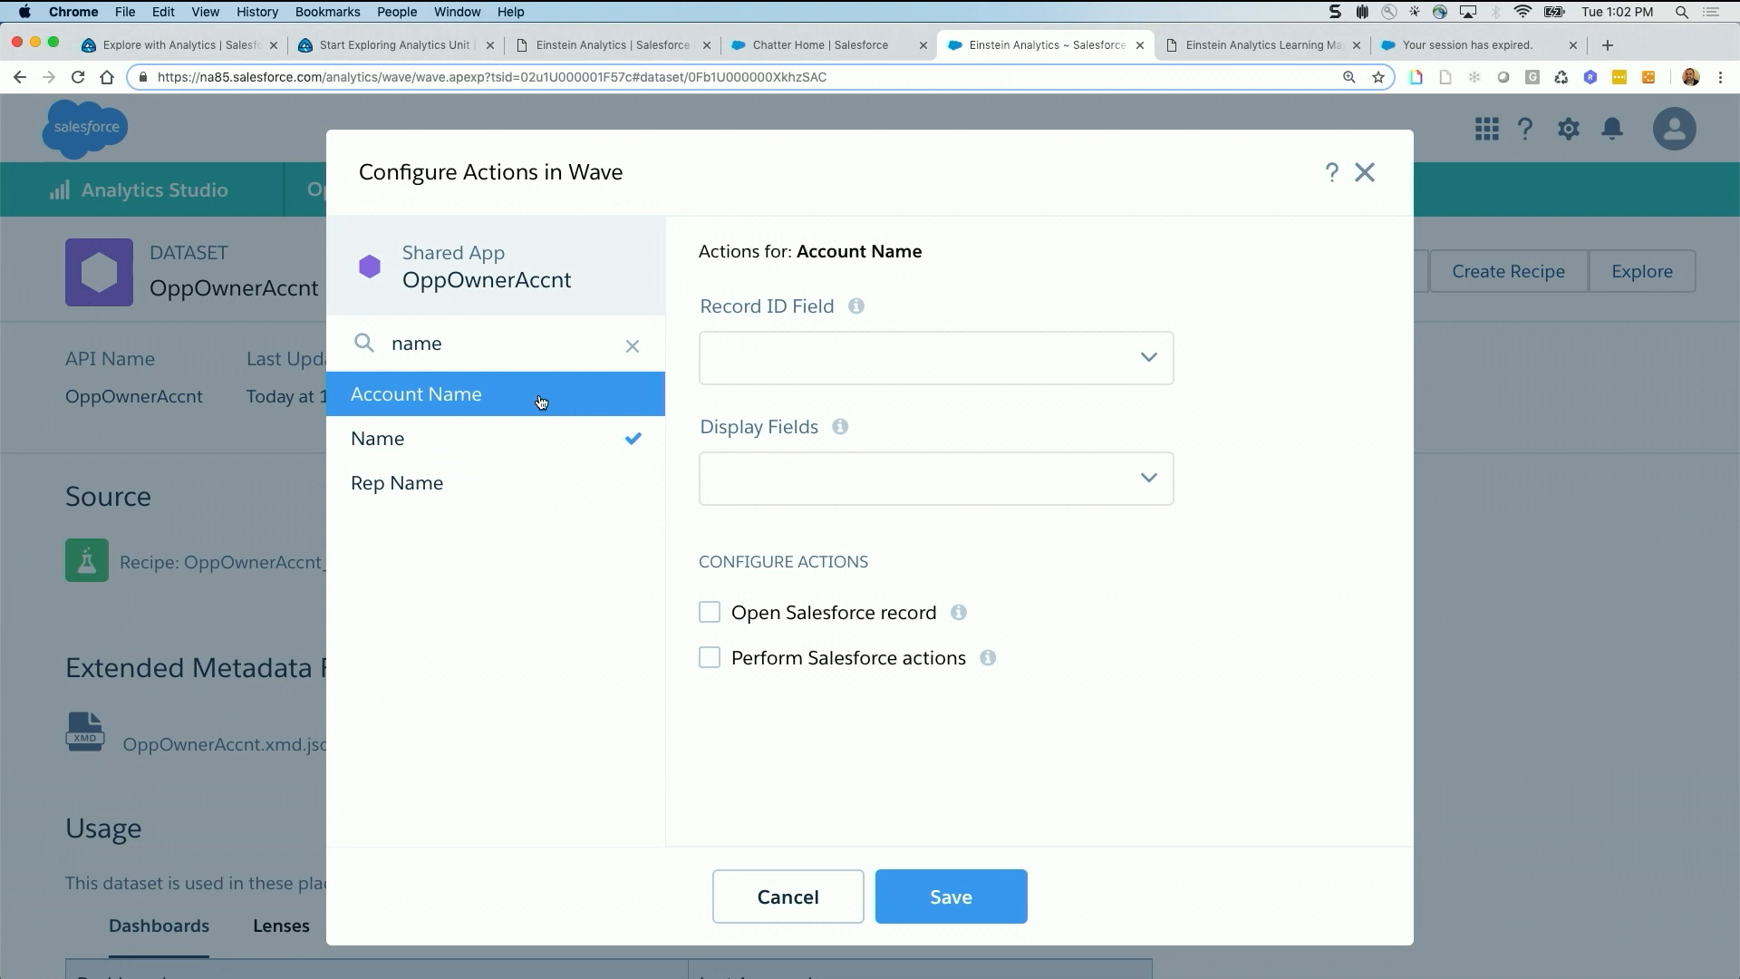
left_click(922, 366)
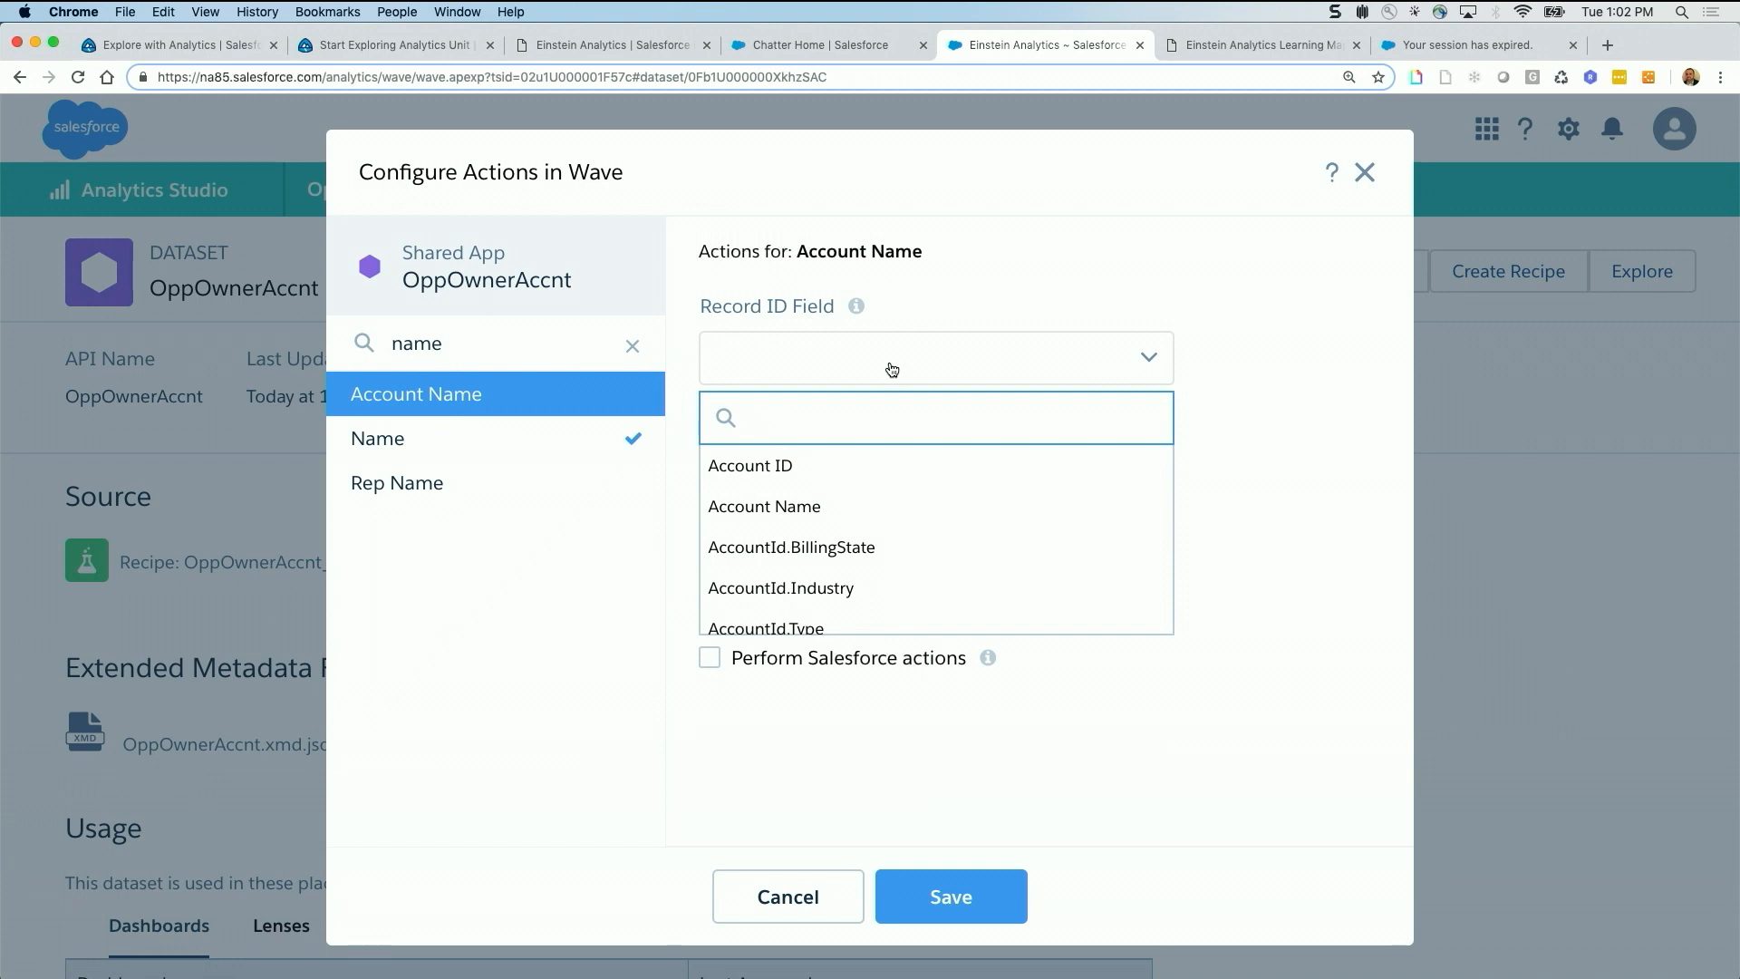
type("id")
left_click(778, 625)
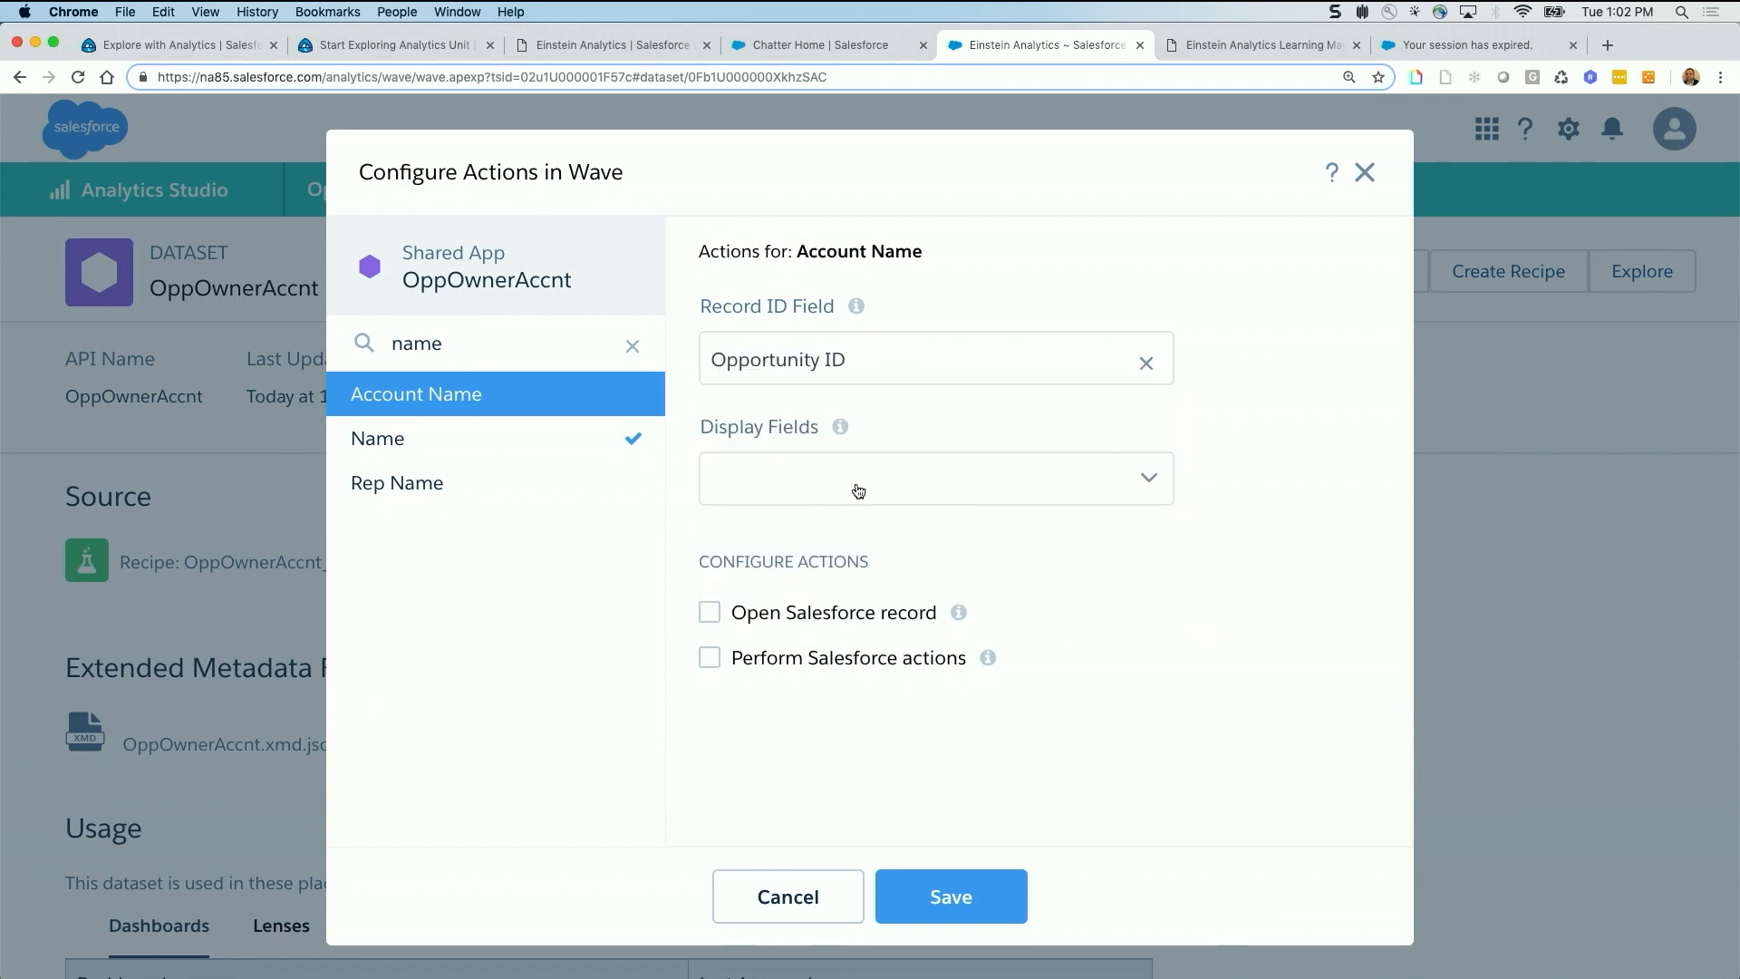
Set Account Name, Name and Rep Name as the display fields for the Account Name field's actions
left_click(1011, 489)
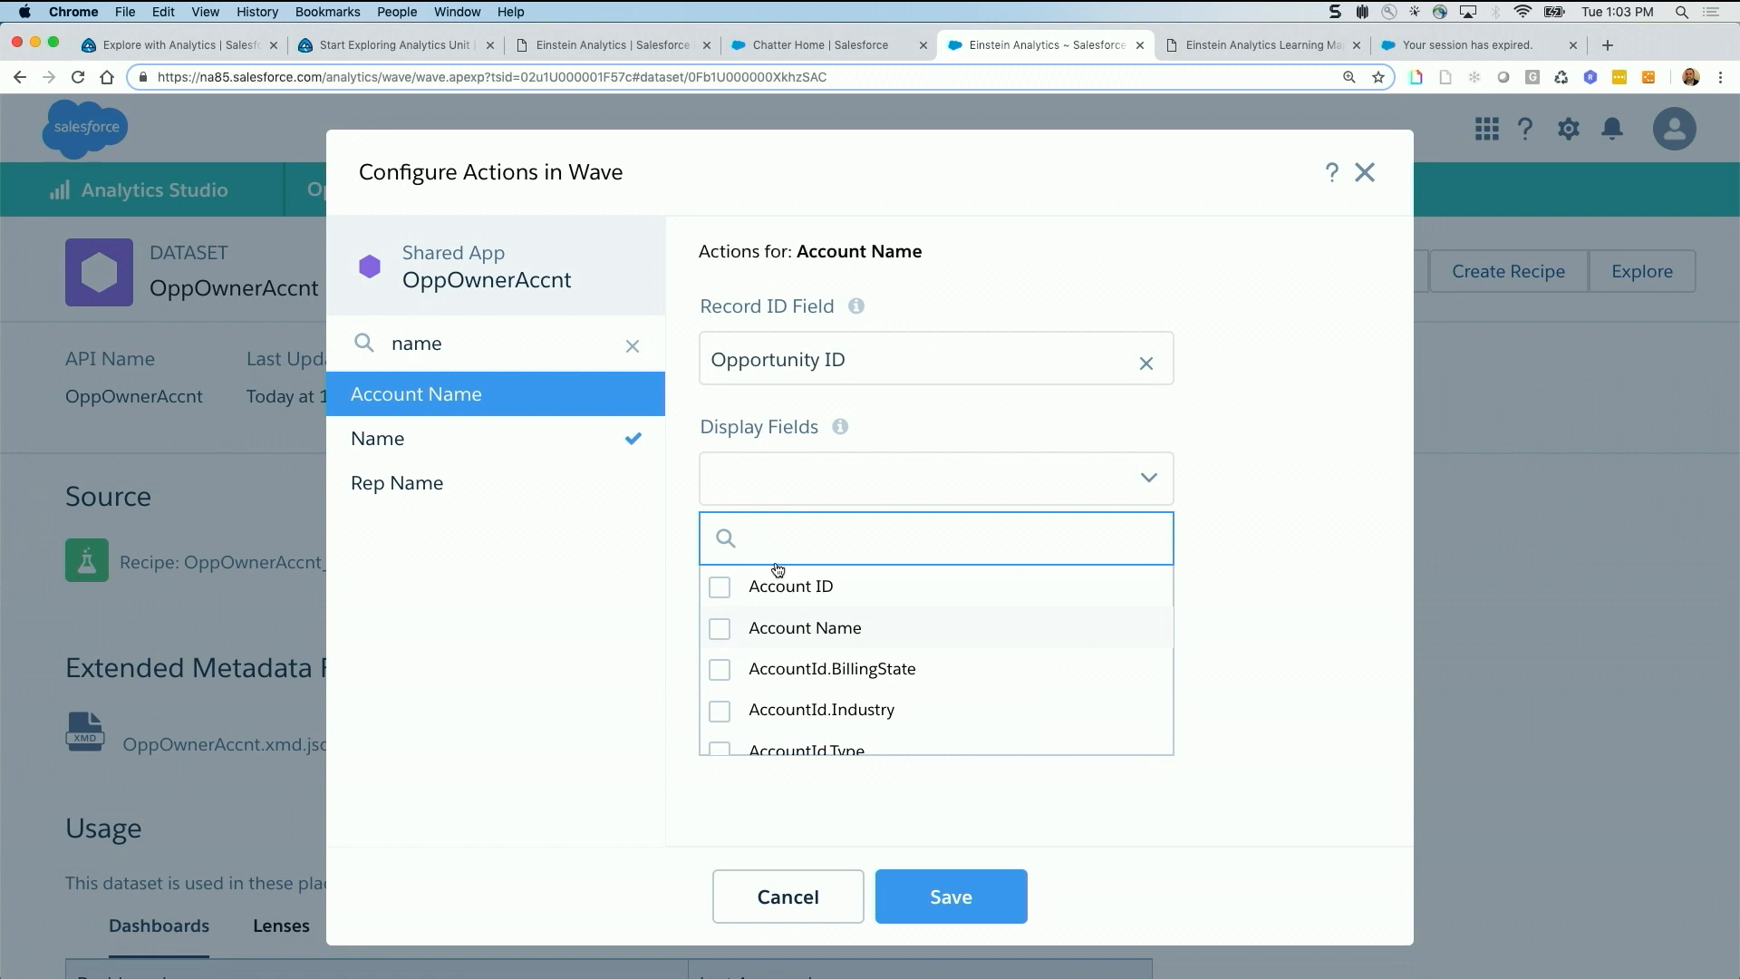
type("name")
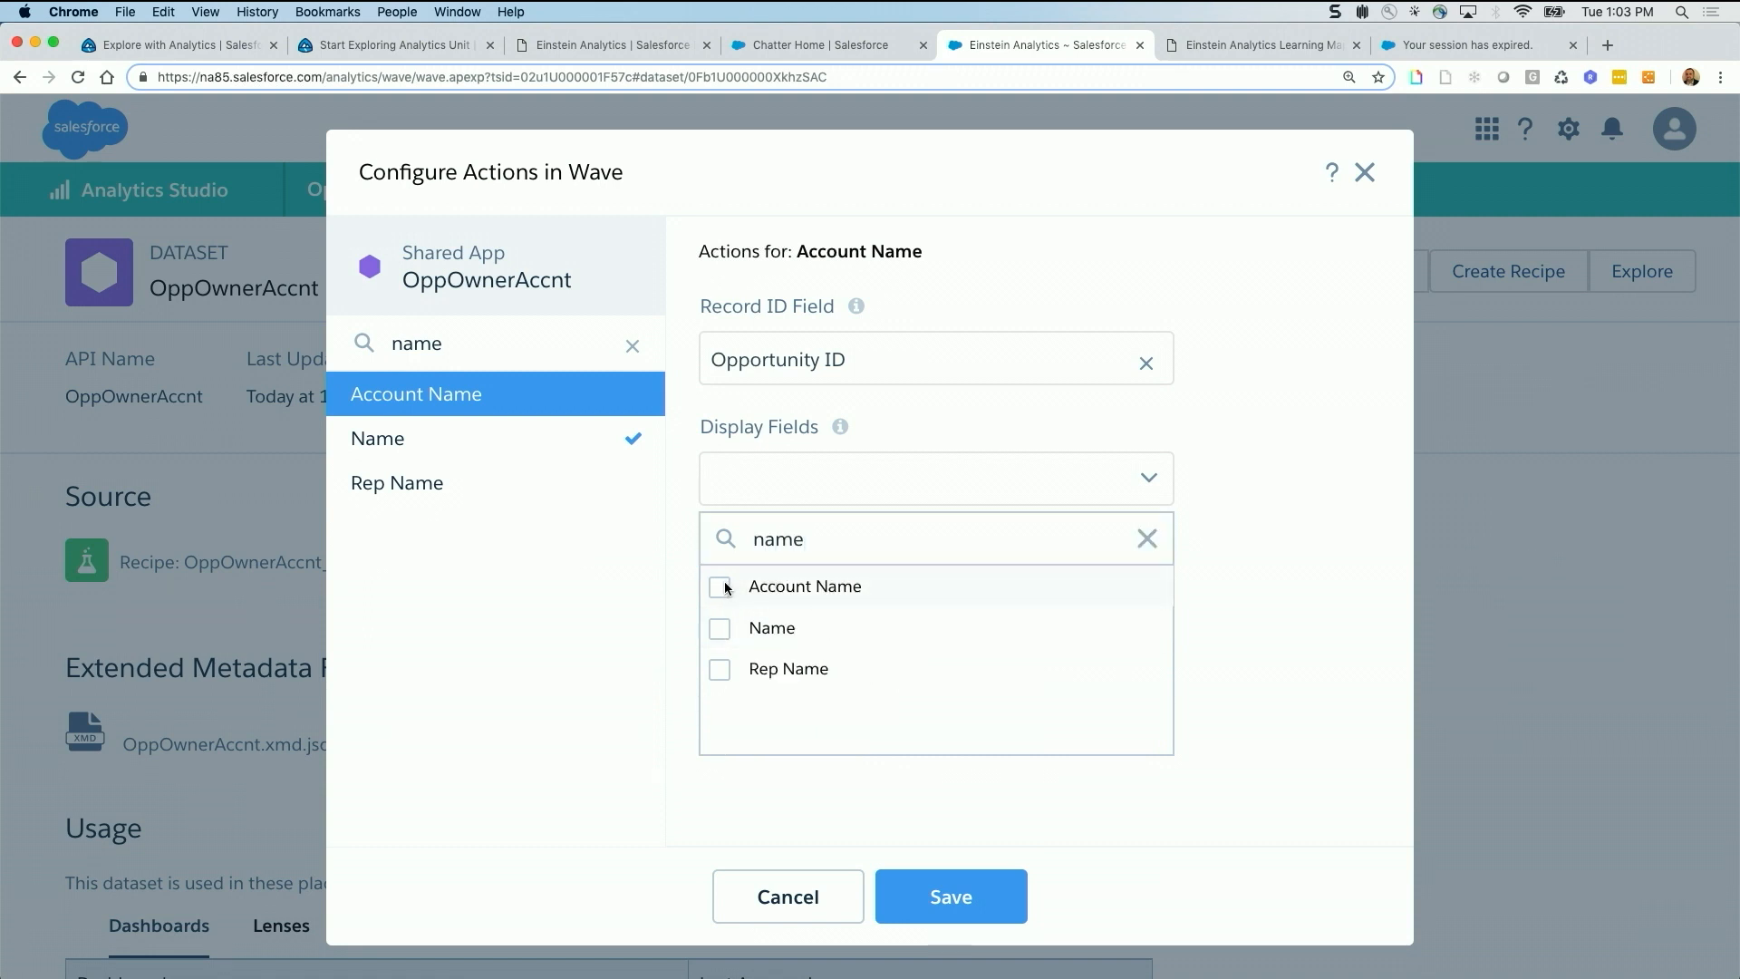
left_click(726, 587)
left_click(725, 629)
left_click(721, 672)
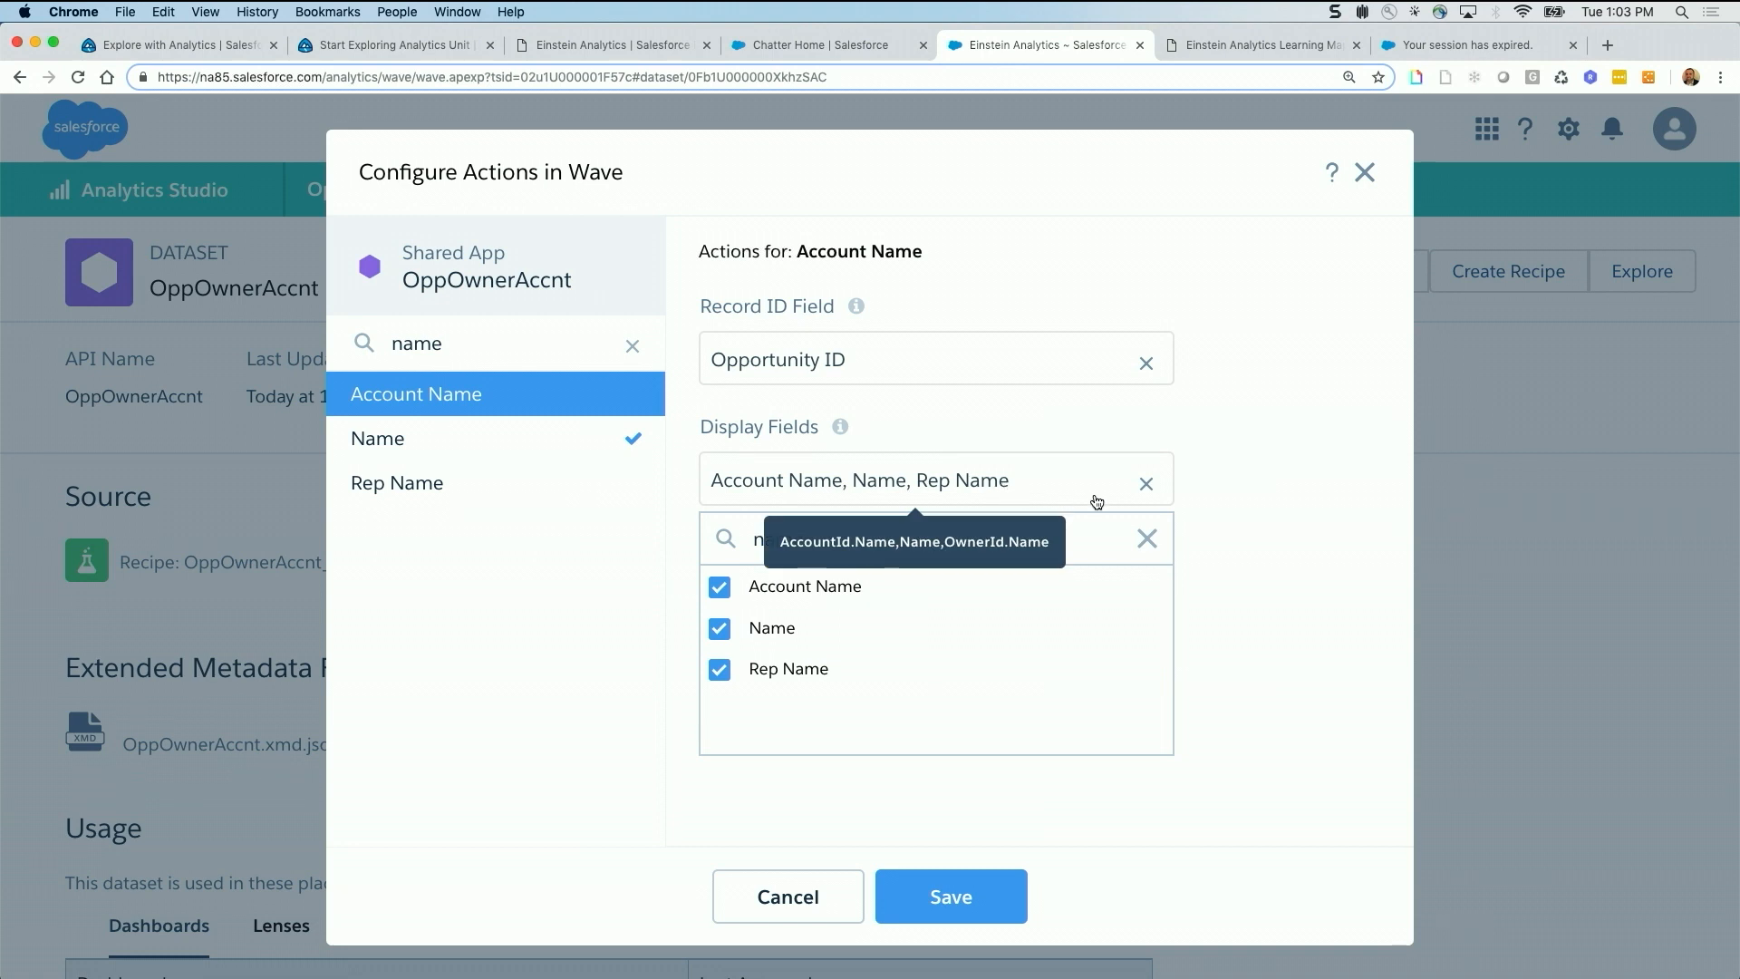
left_click(1274, 585)
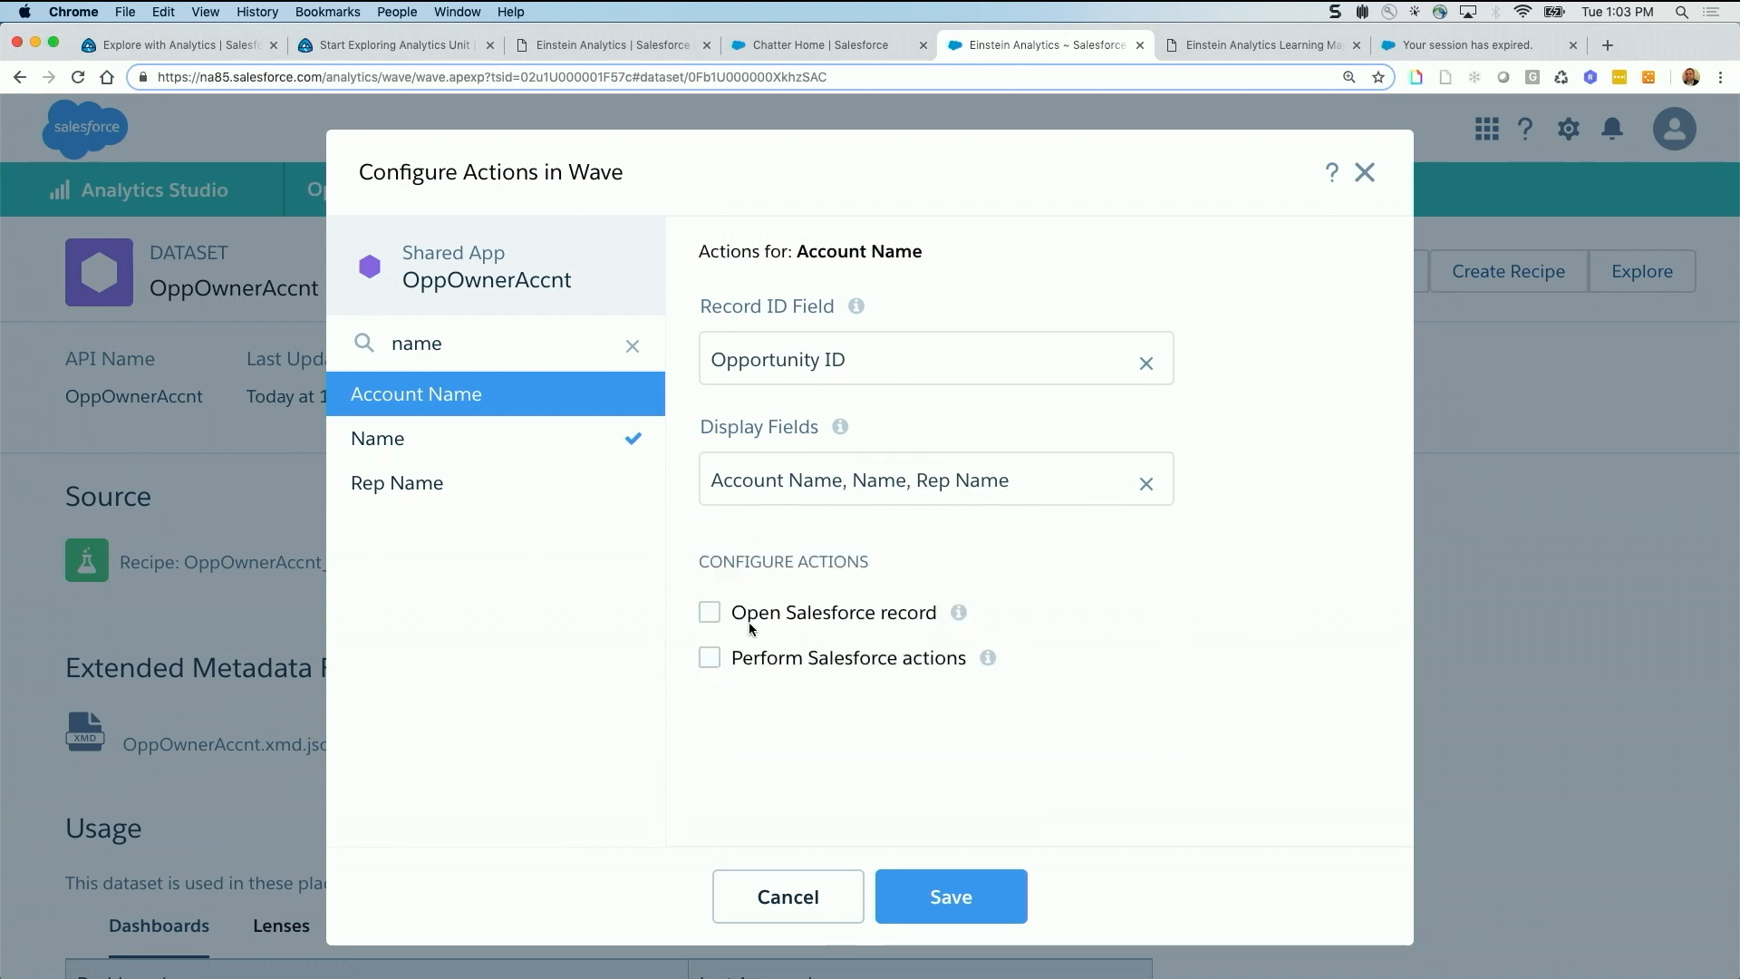
Enable opening the Salesforce record and performing all Salesforce actions for Account Name, and save the dataset's action configuration
left_click(710, 613)
scroll(705, 729, "down", 2)
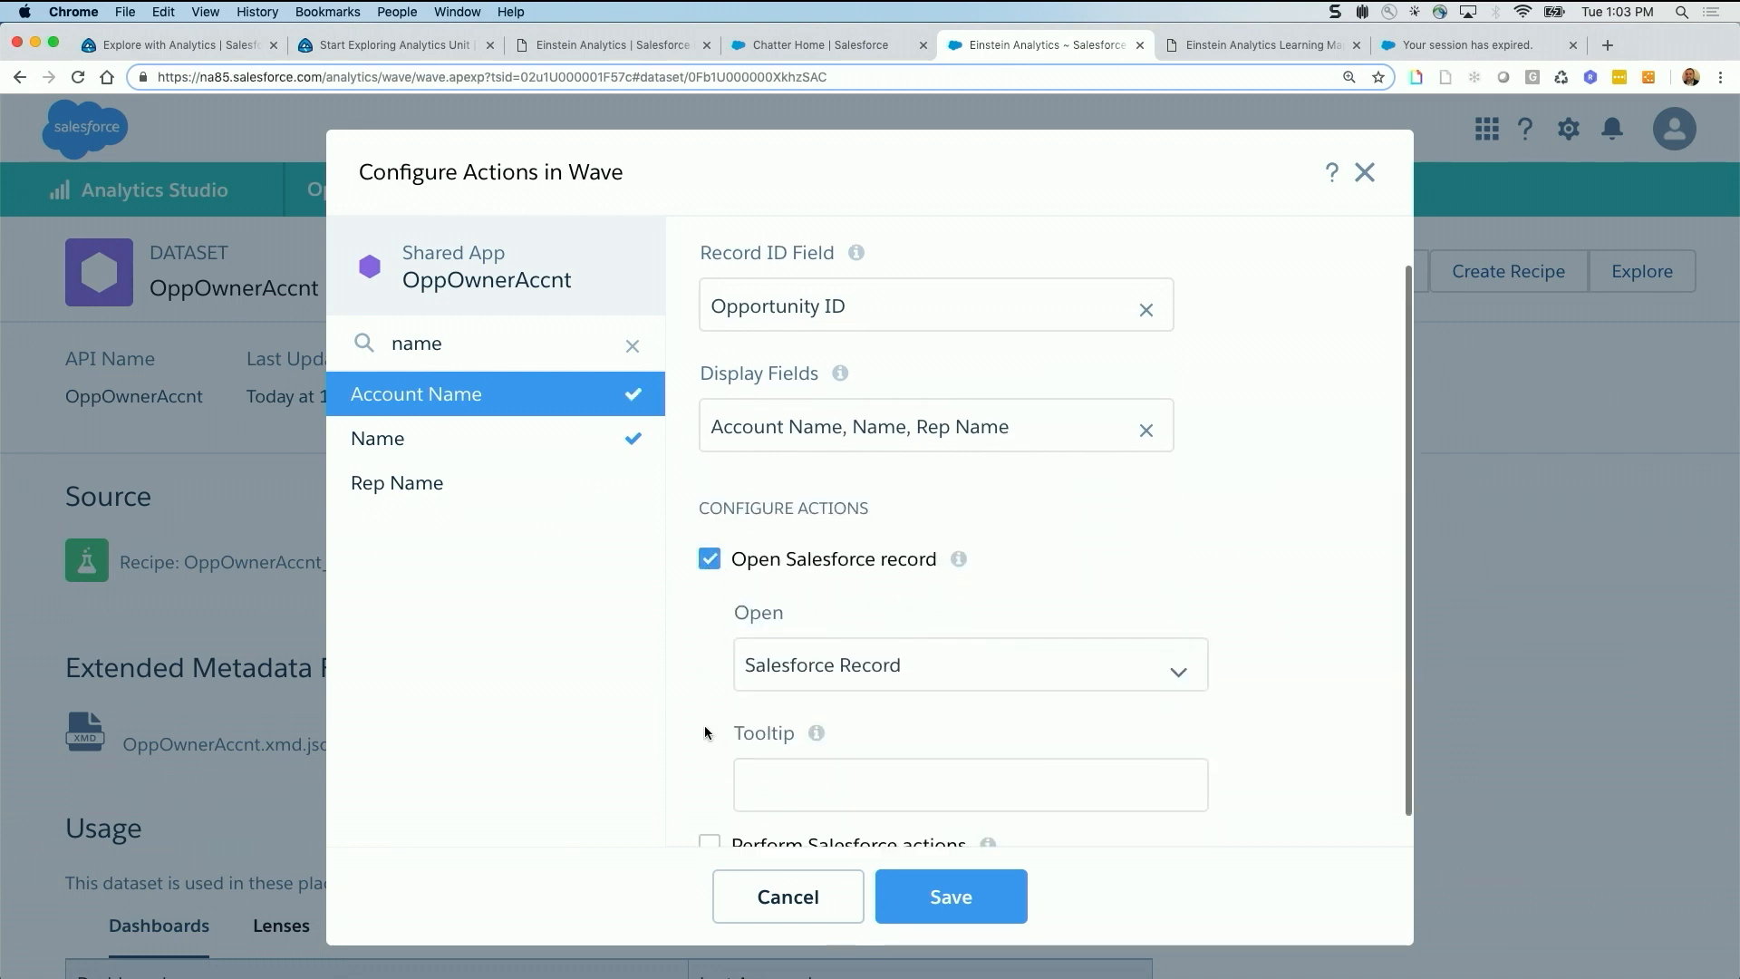
left_click(709, 812)
scroll(711, 807, "down", 2)
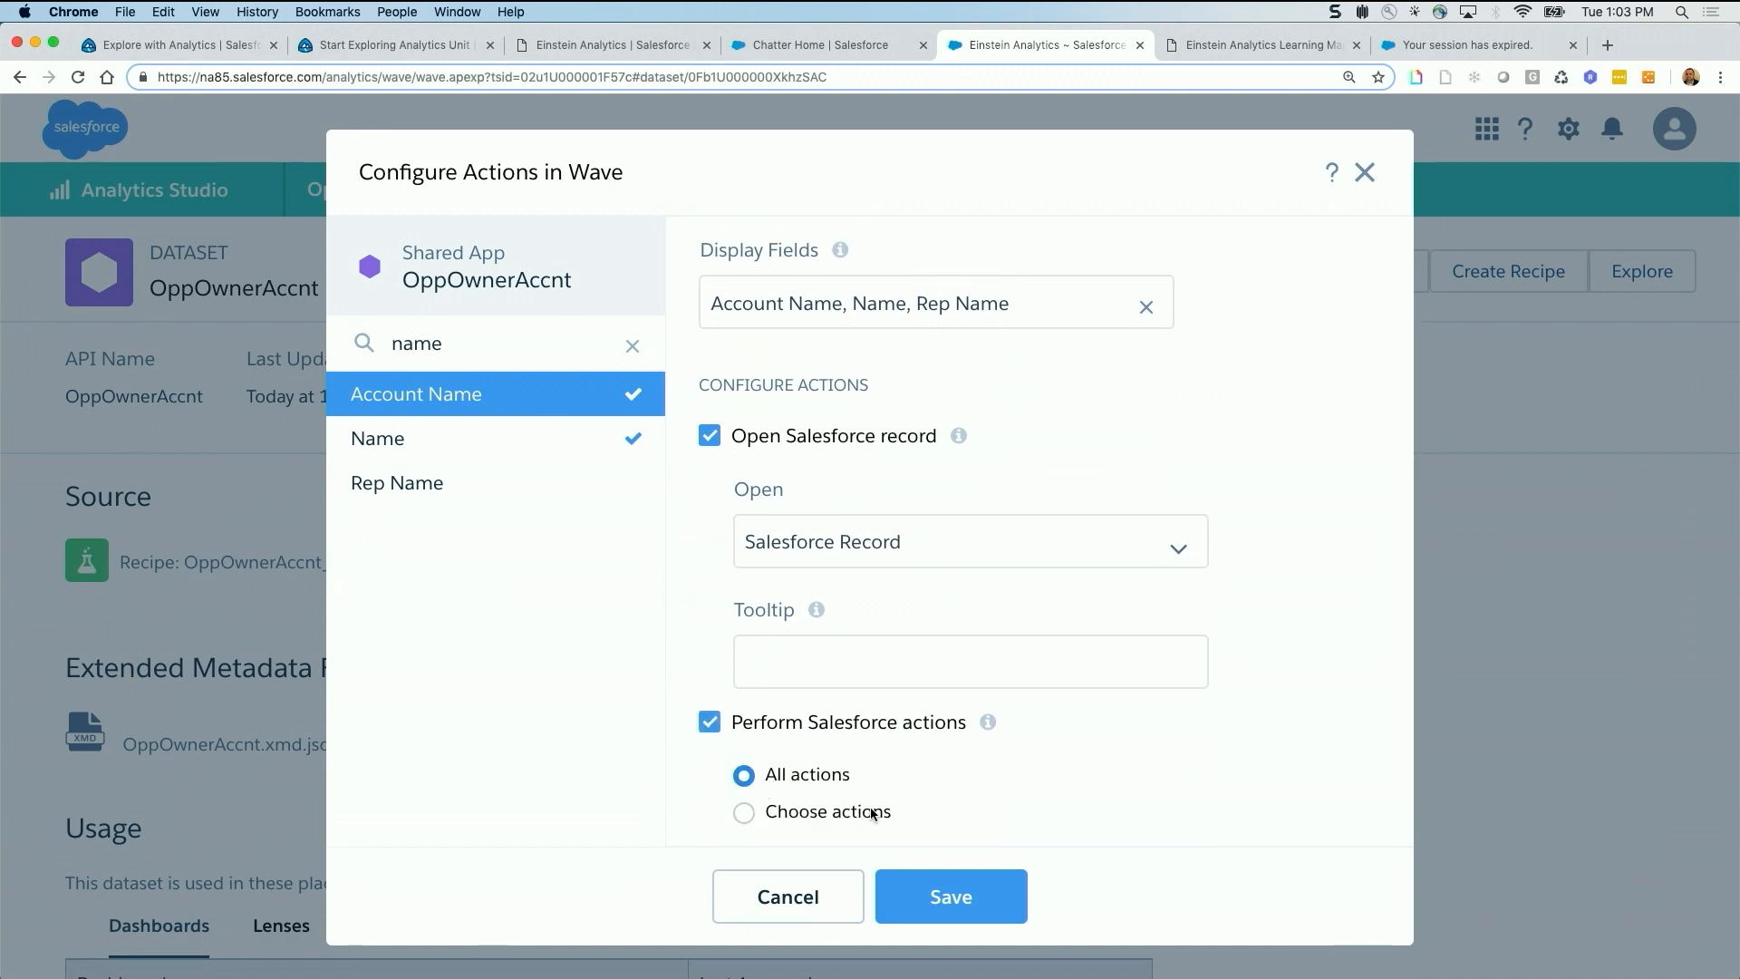
left_click(942, 899)
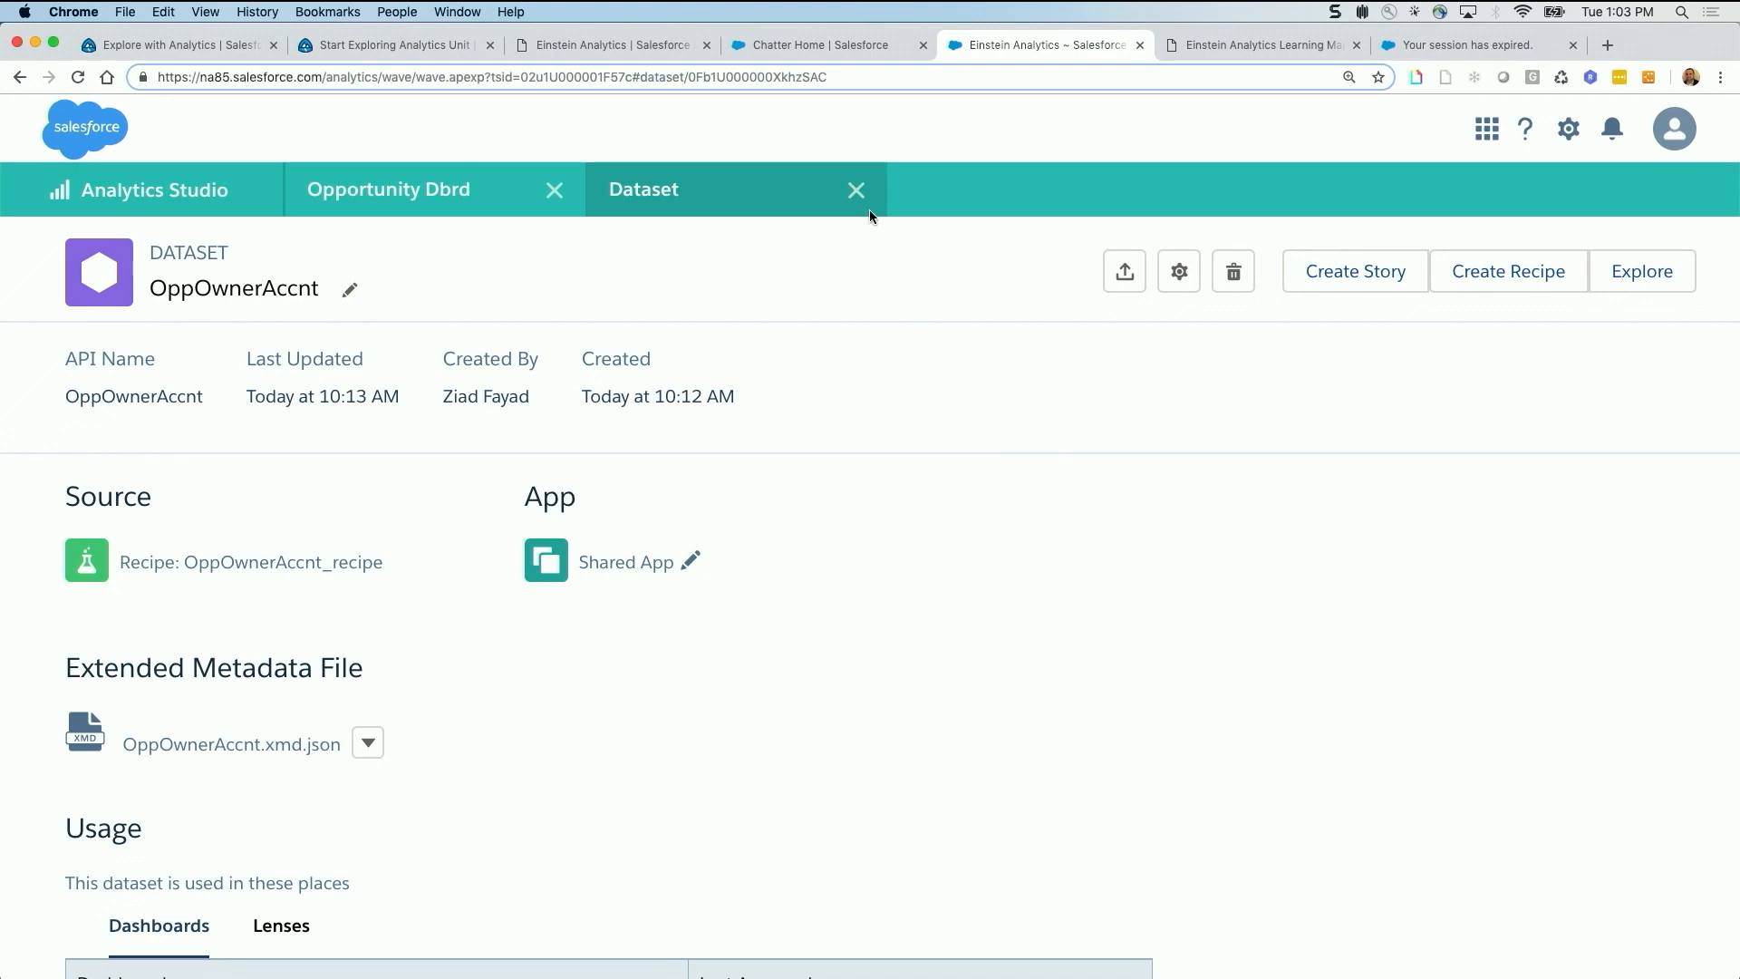
Close the dataset page, reload the Opportunity Dbrd dashboard without keeping unsaved changes, and preview it
left_click(856, 190)
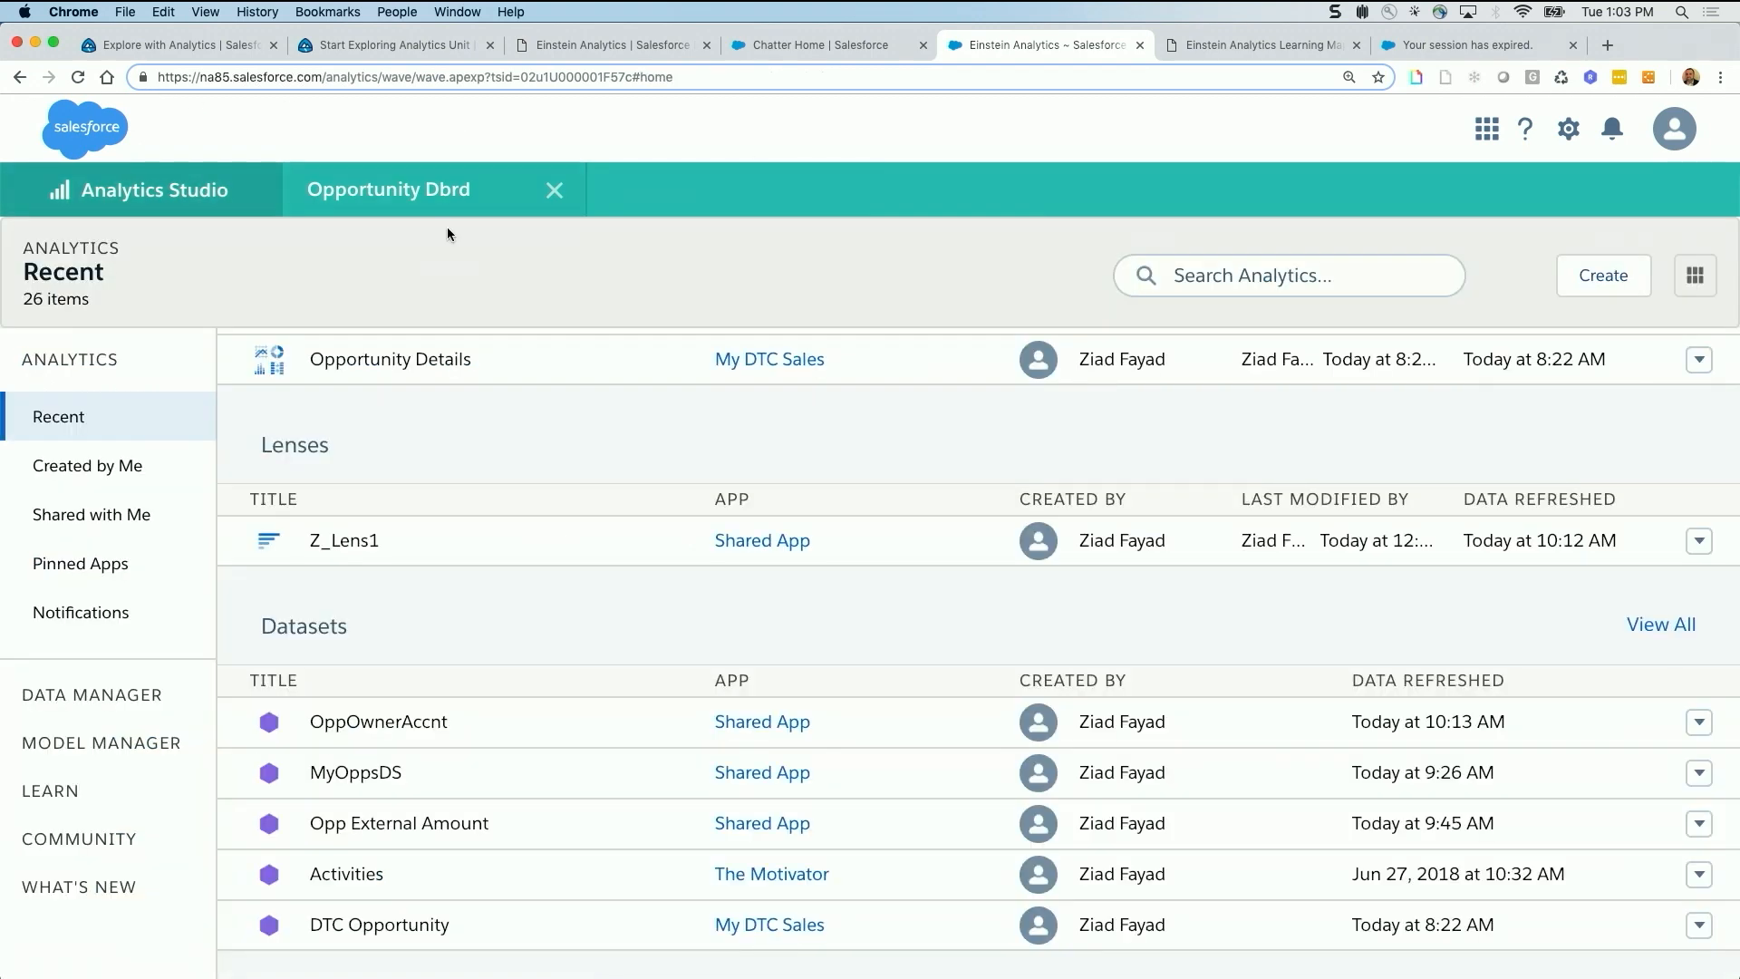
left_click(457, 188)
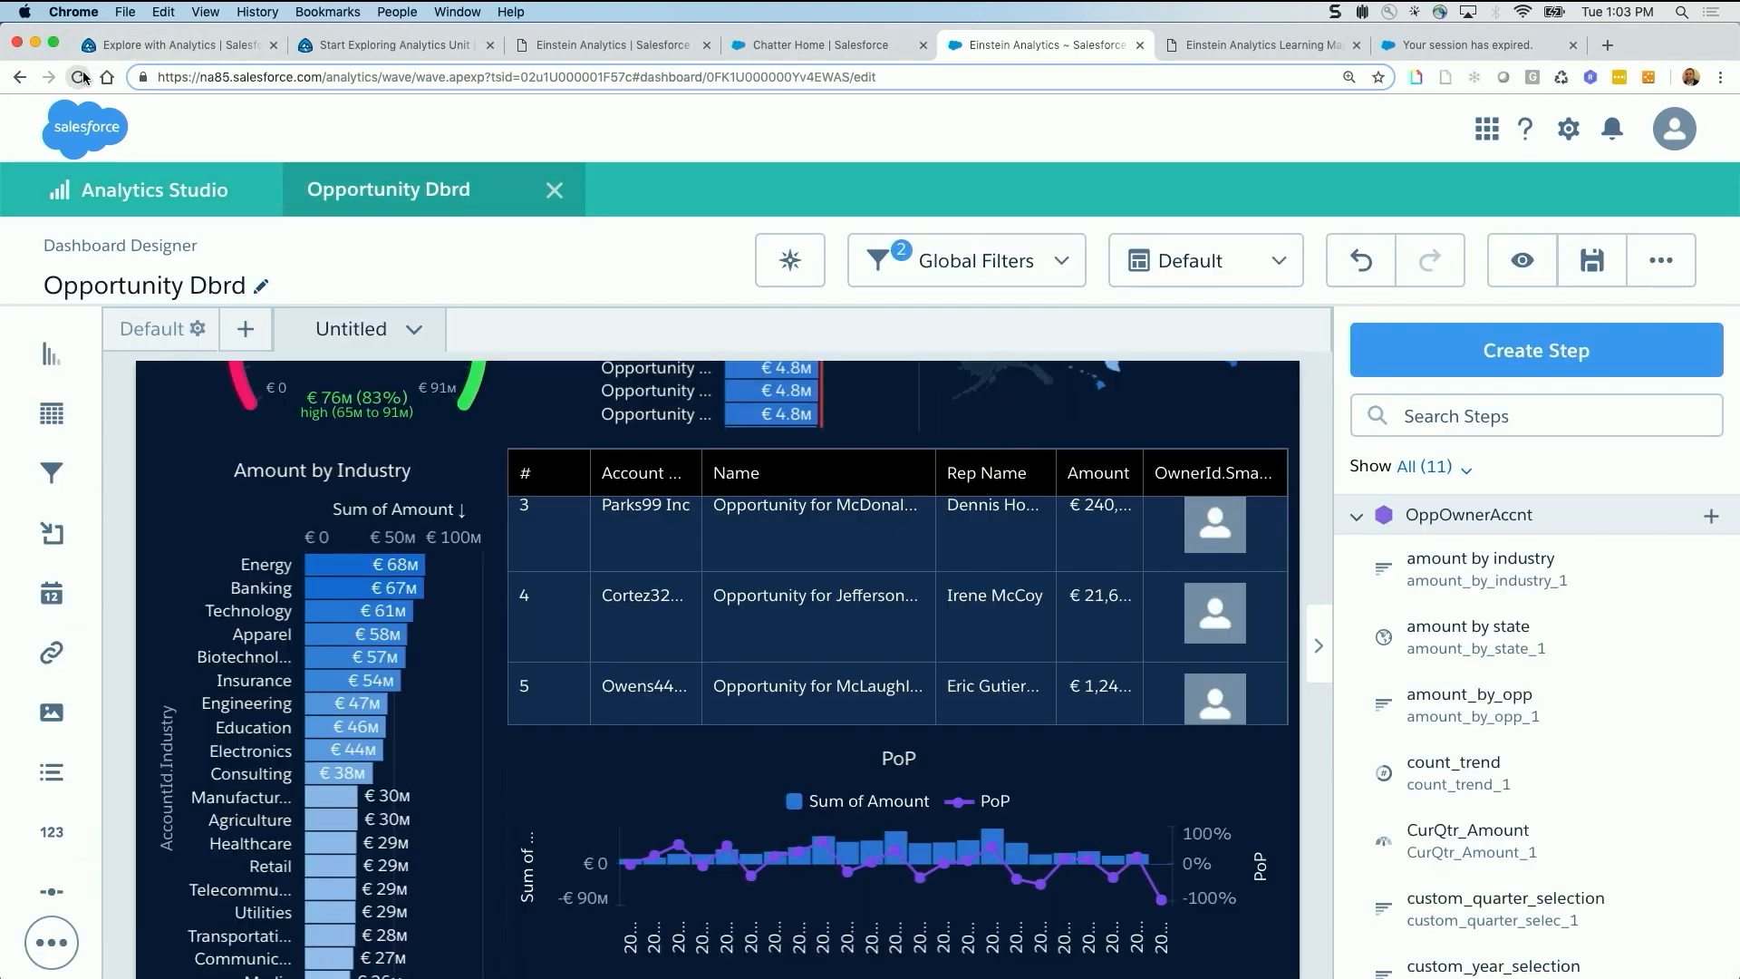
left_click(80, 77)
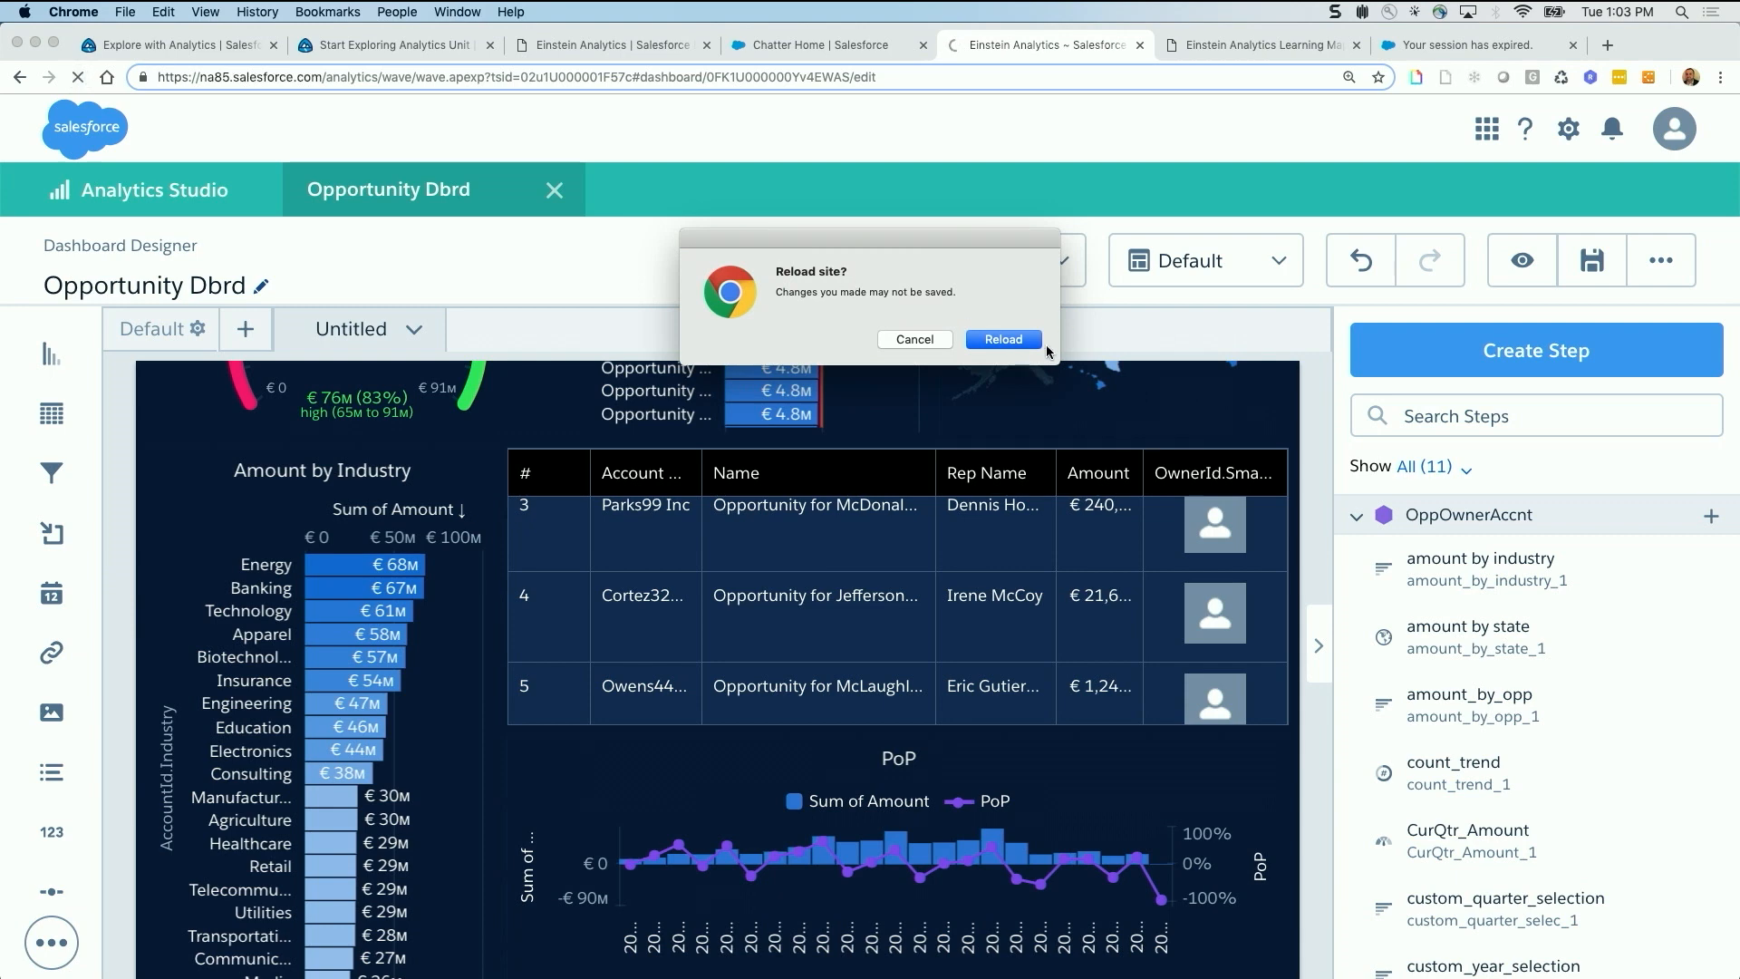
left_click(1020, 335)
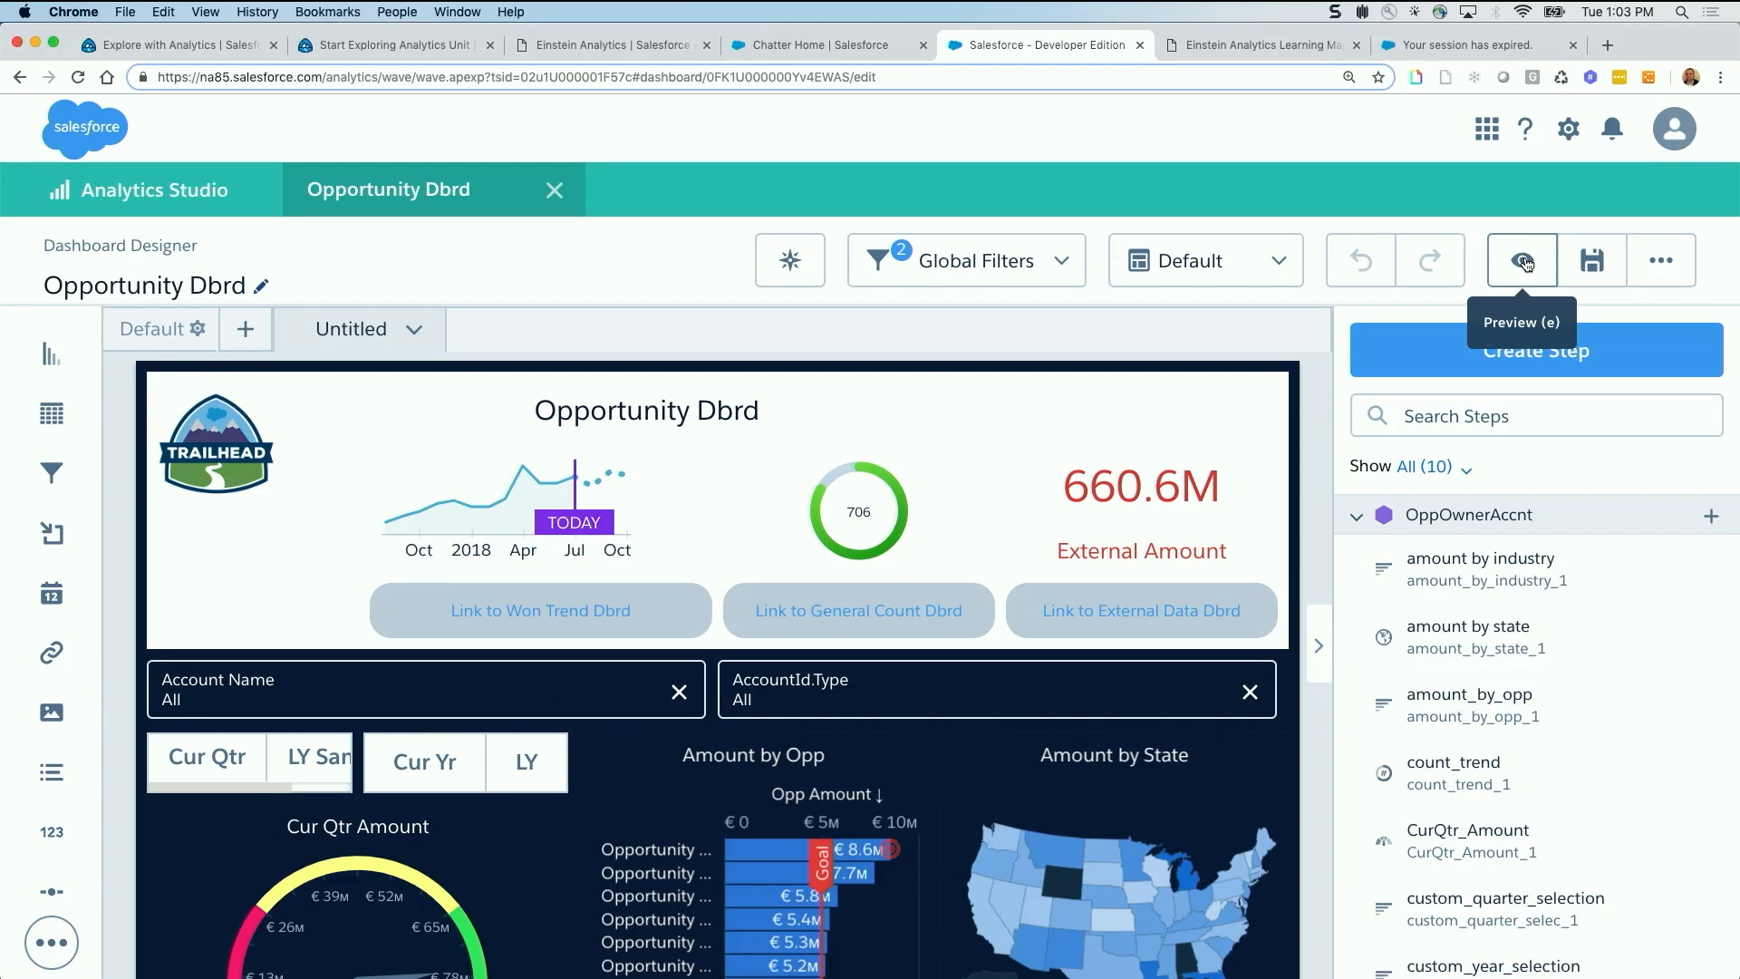
left_click(1526, 263)
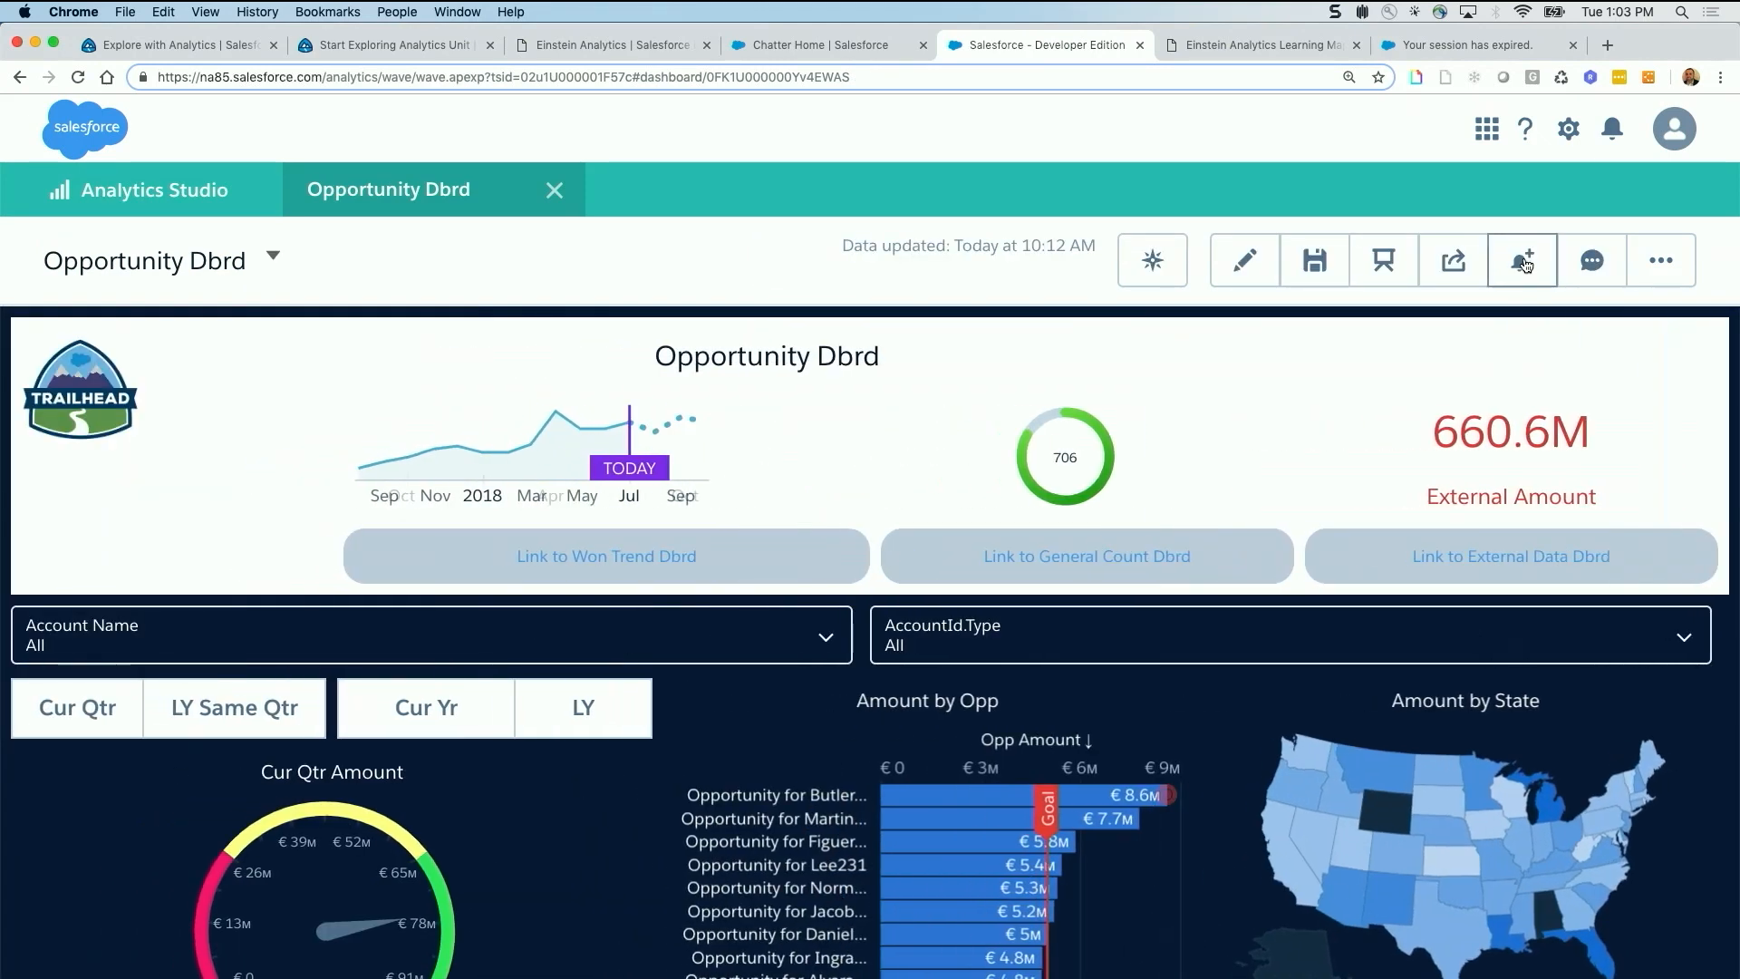
Open the Salesforce record of the first opportunity in the Amount by Opp chart, and return to the dashboard
mouse_move(867, 801)
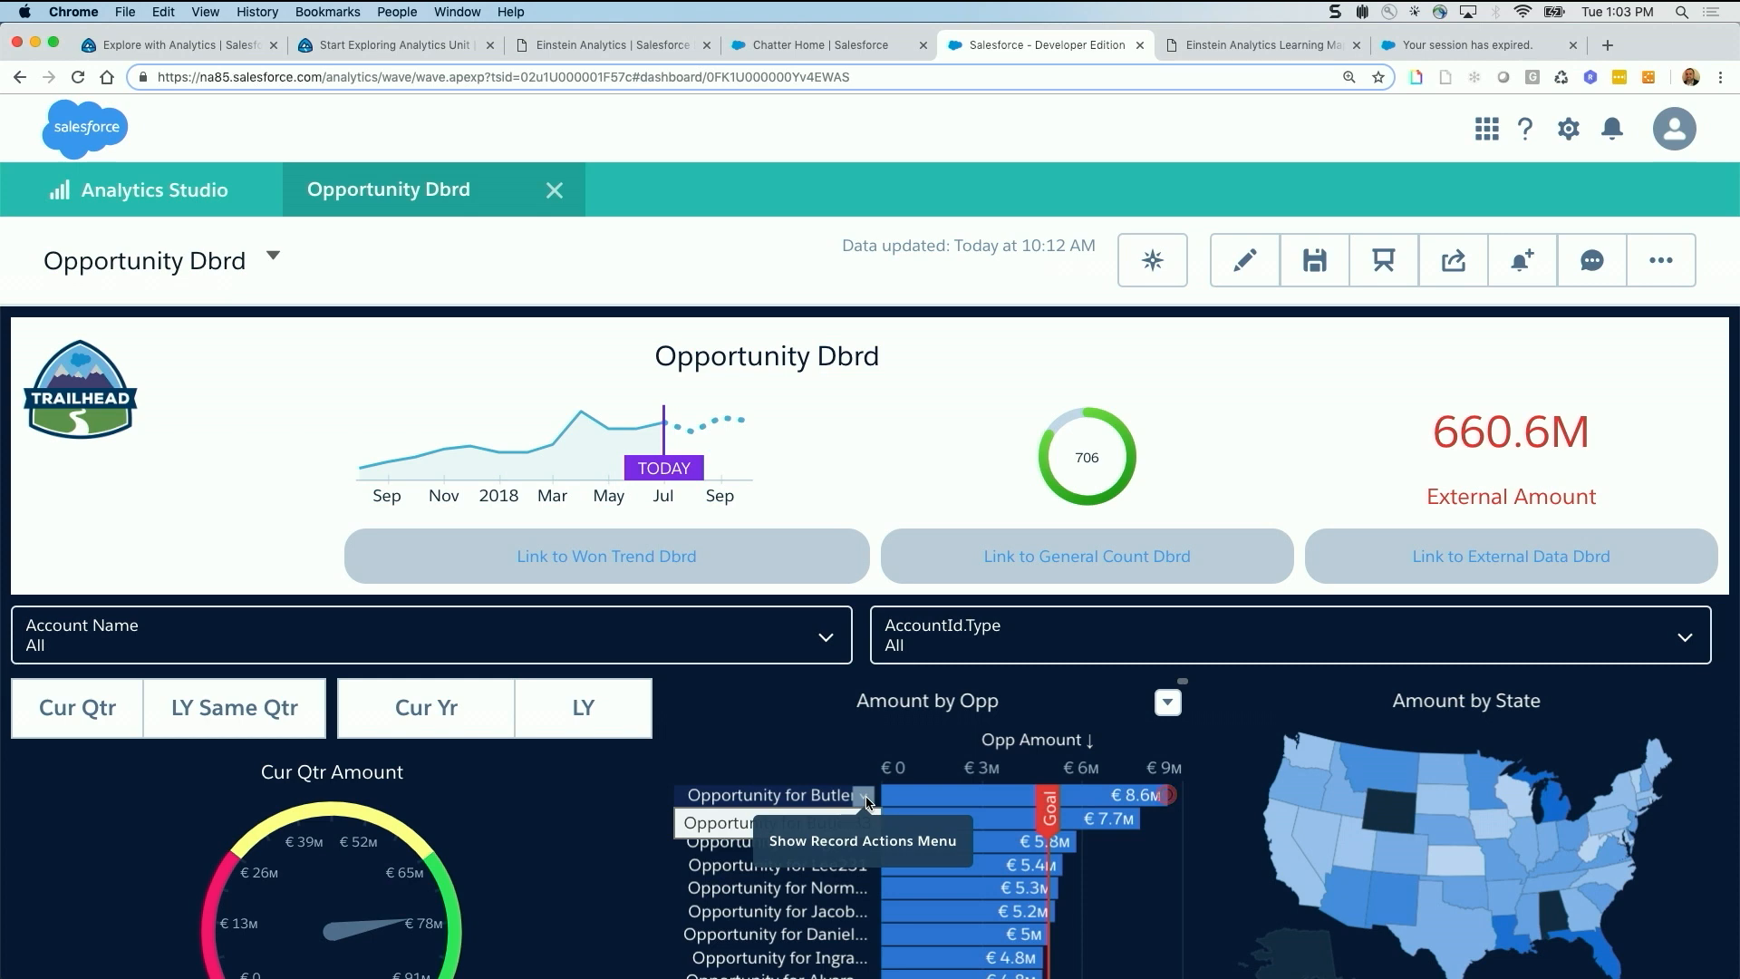
left_click(867, 801)
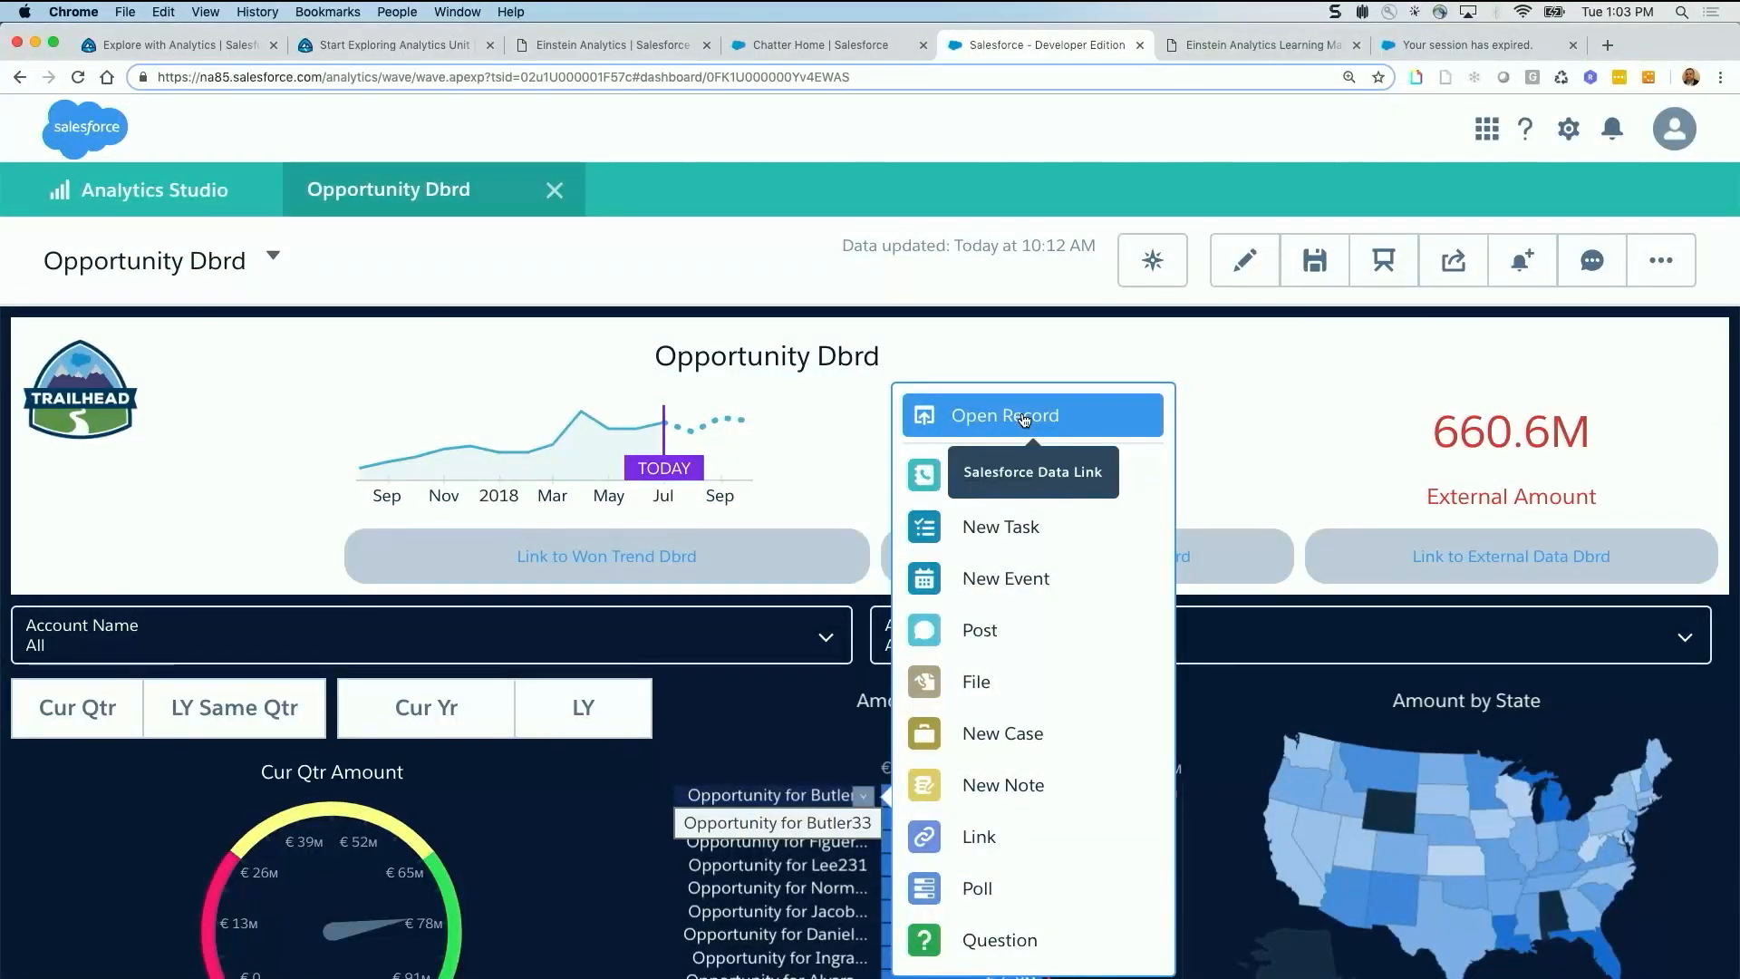
left_click(1024, 417)
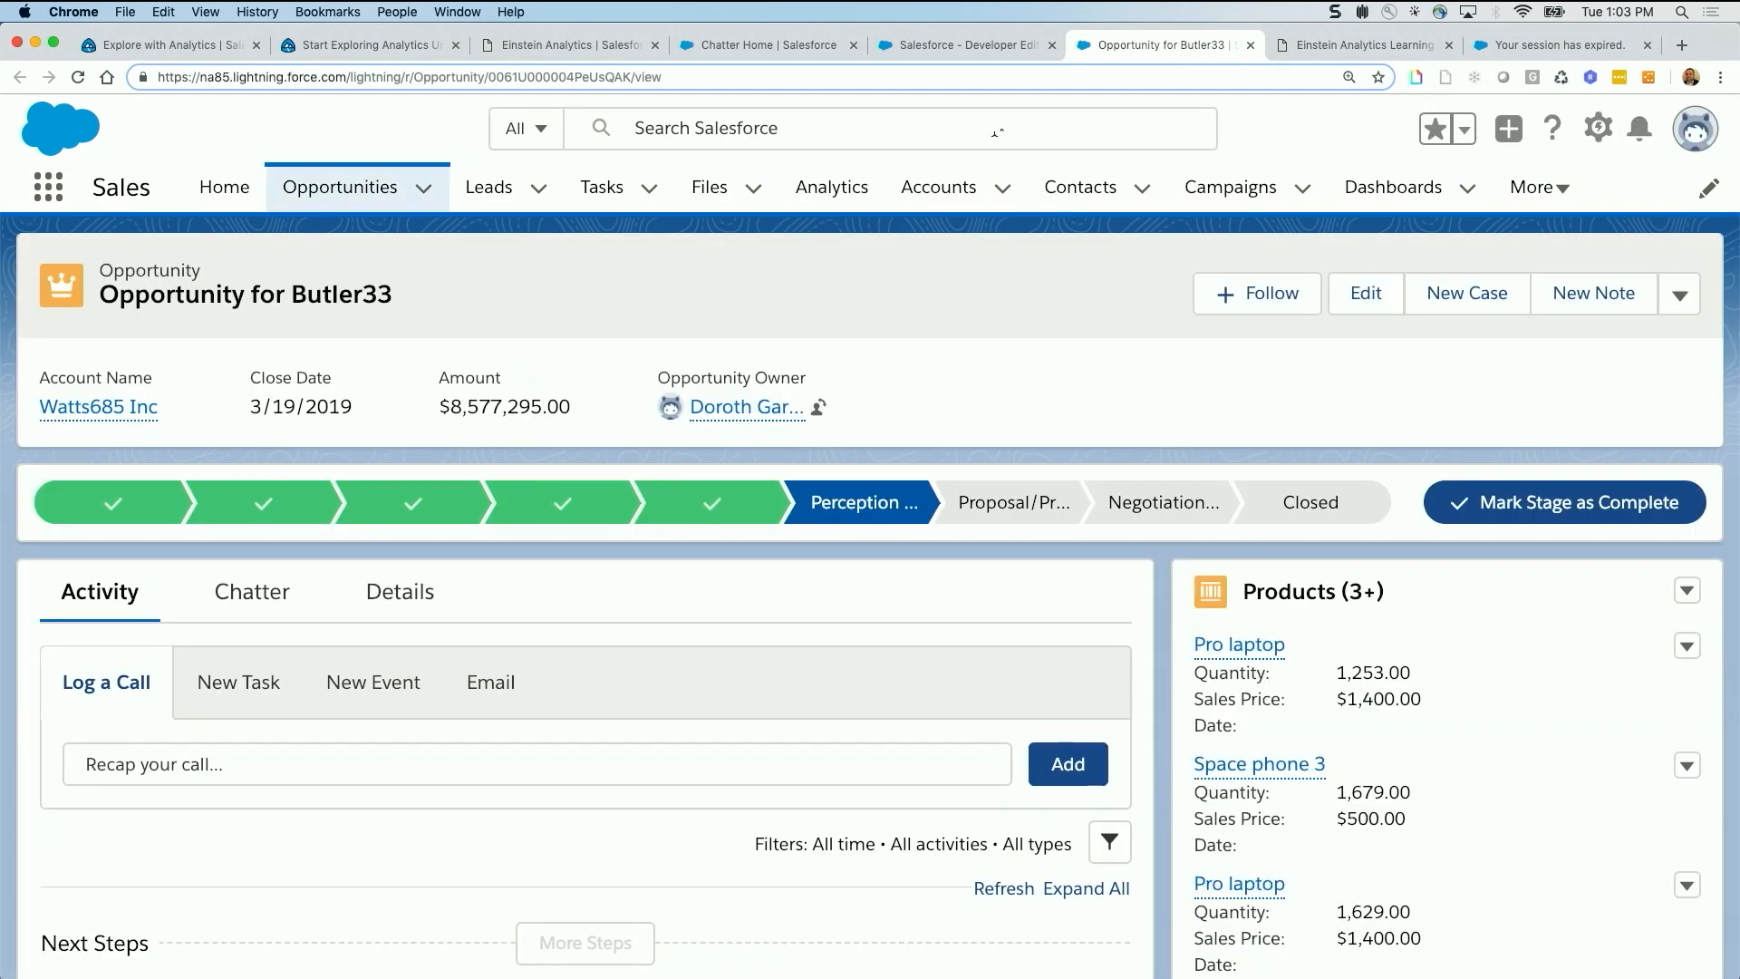
left_click(1004, 44)
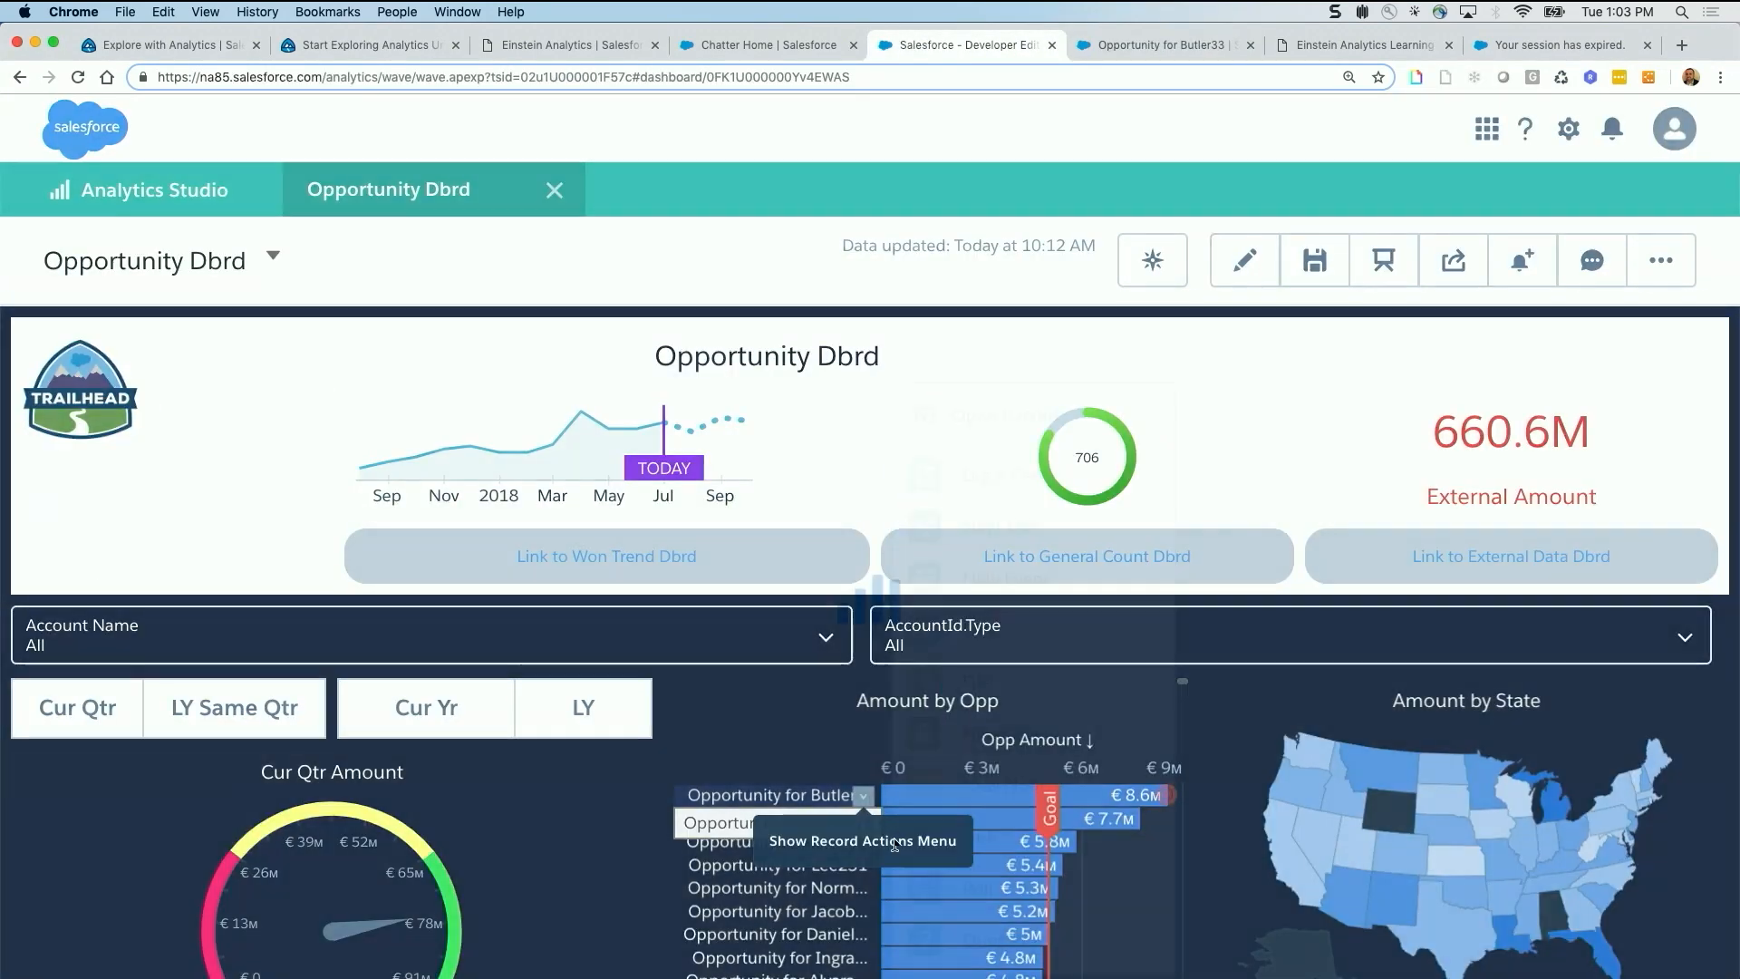
Check the New Event action for the first opportunity in Amount by Opp, leaving its form without creating an event
left_click(868, 797)
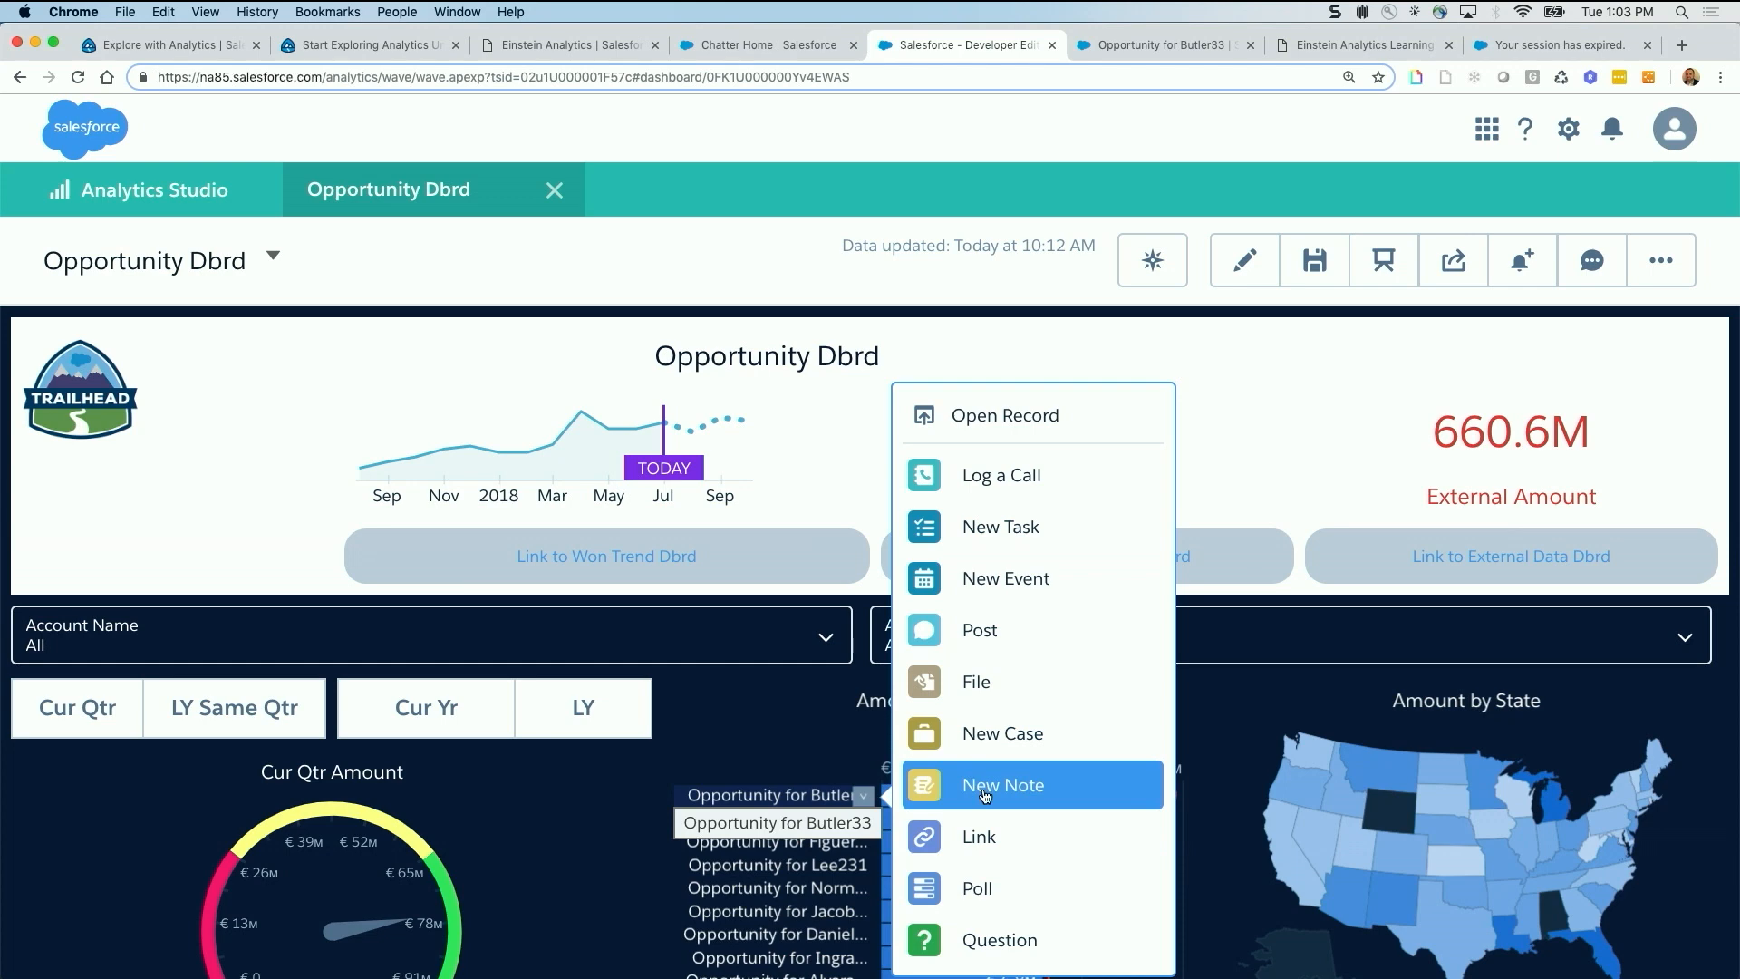
left_click(1003, 584)
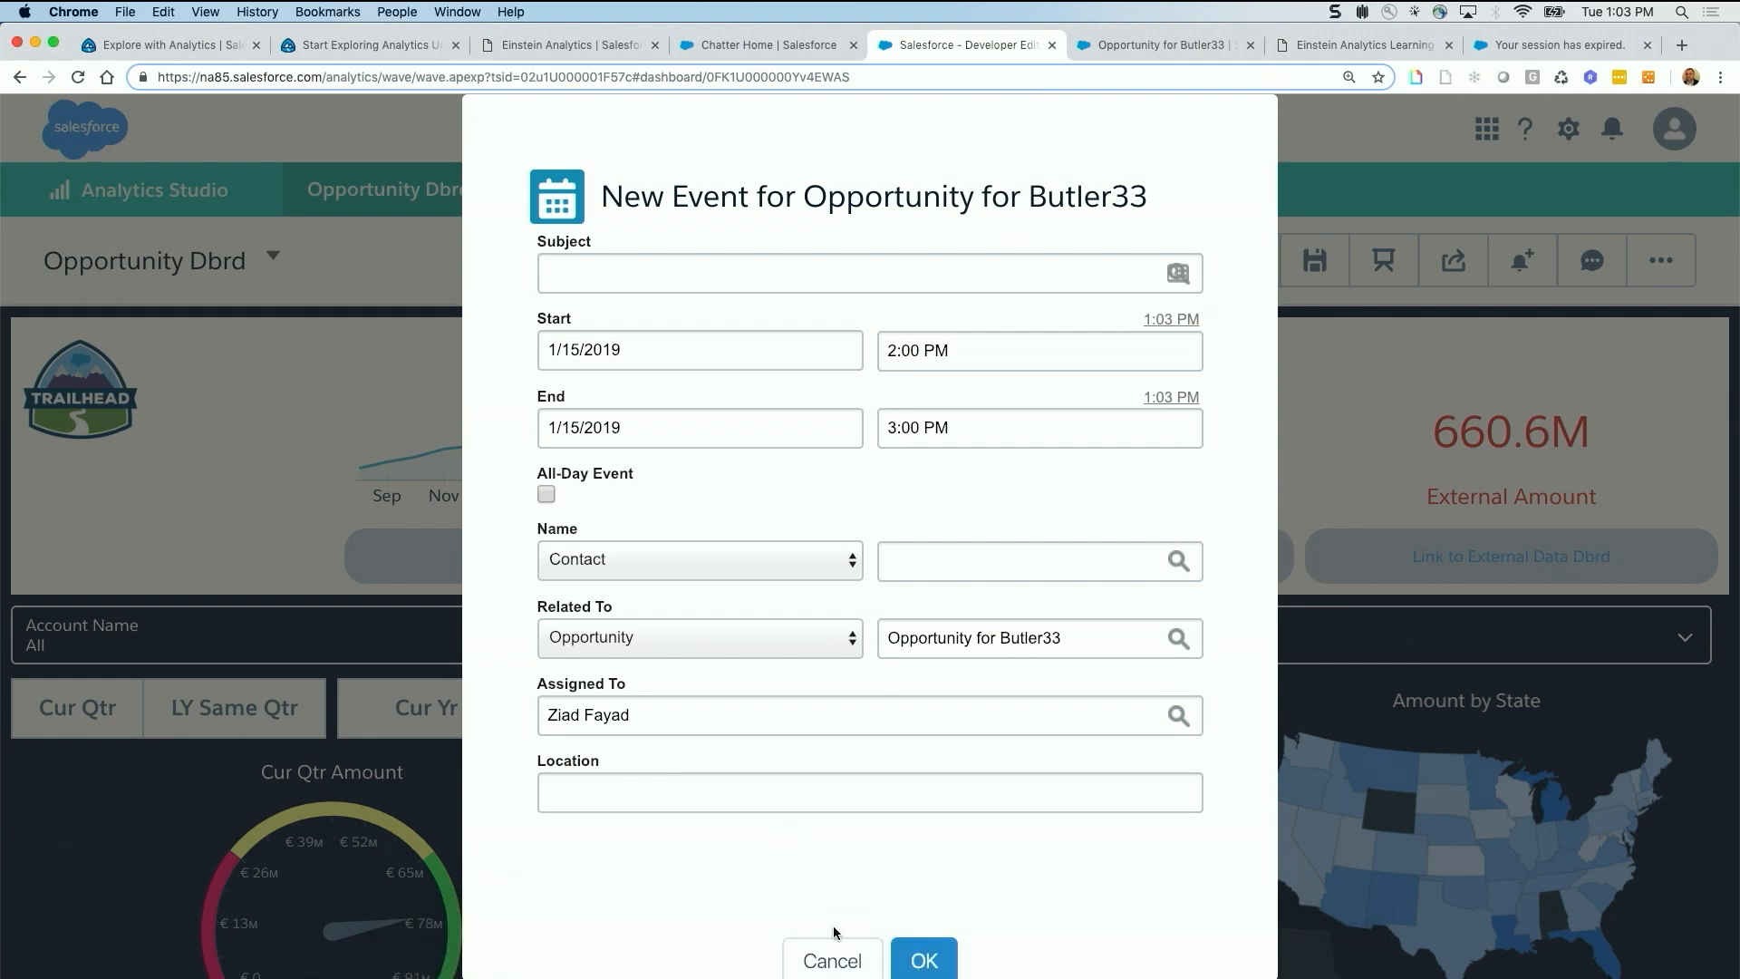
left_click(834, 957)
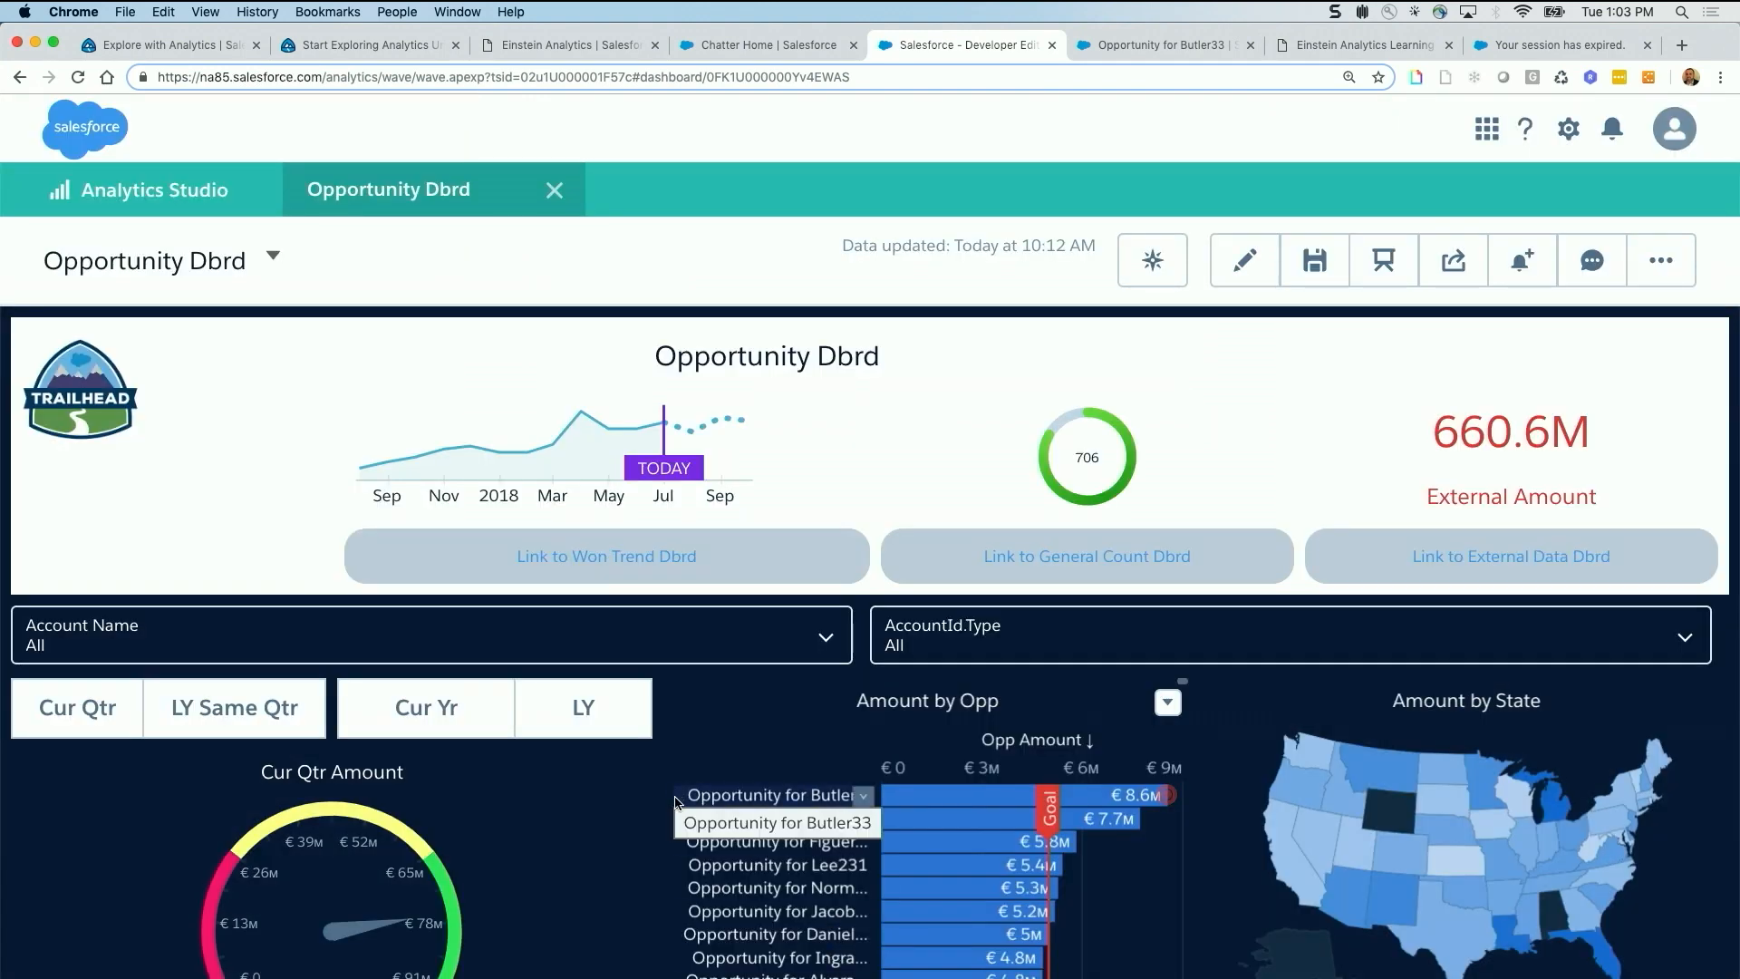
Open the Salesforce record from the account name Thomas148 Inc in the opportunity table, and return to the dashboard
scroll(676, 801, "down", 5)
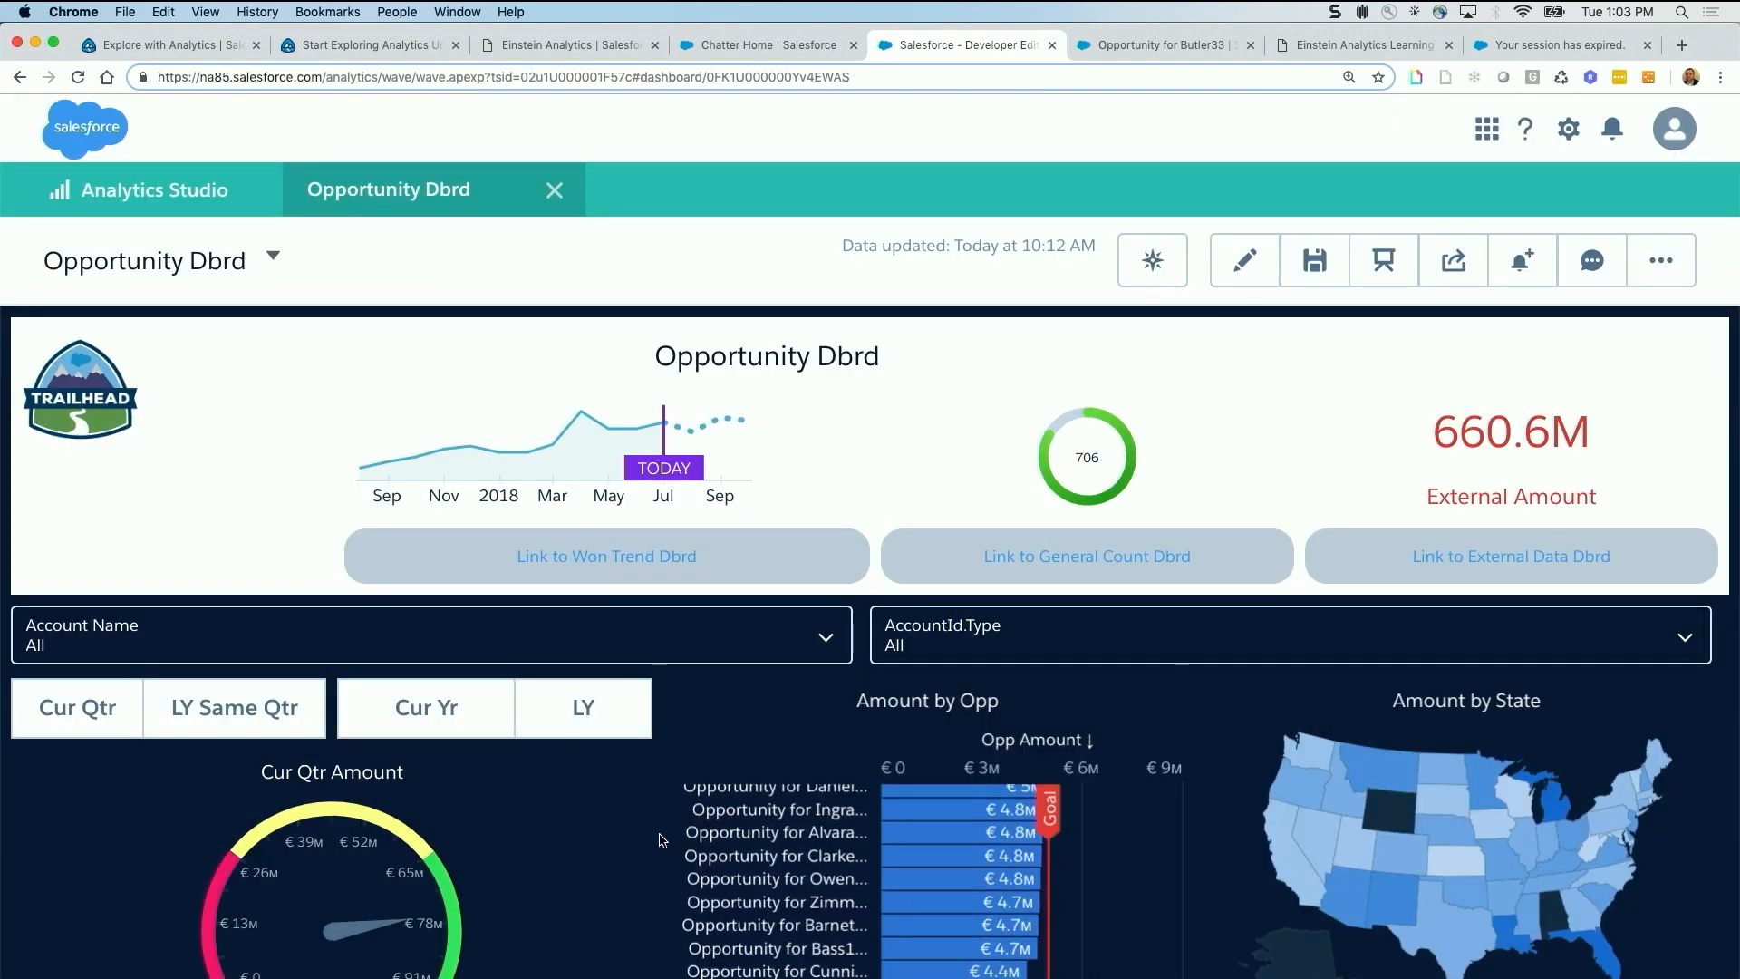
scroll(657, 834, "down", 3)
scroll(661, 840, "down", 1)
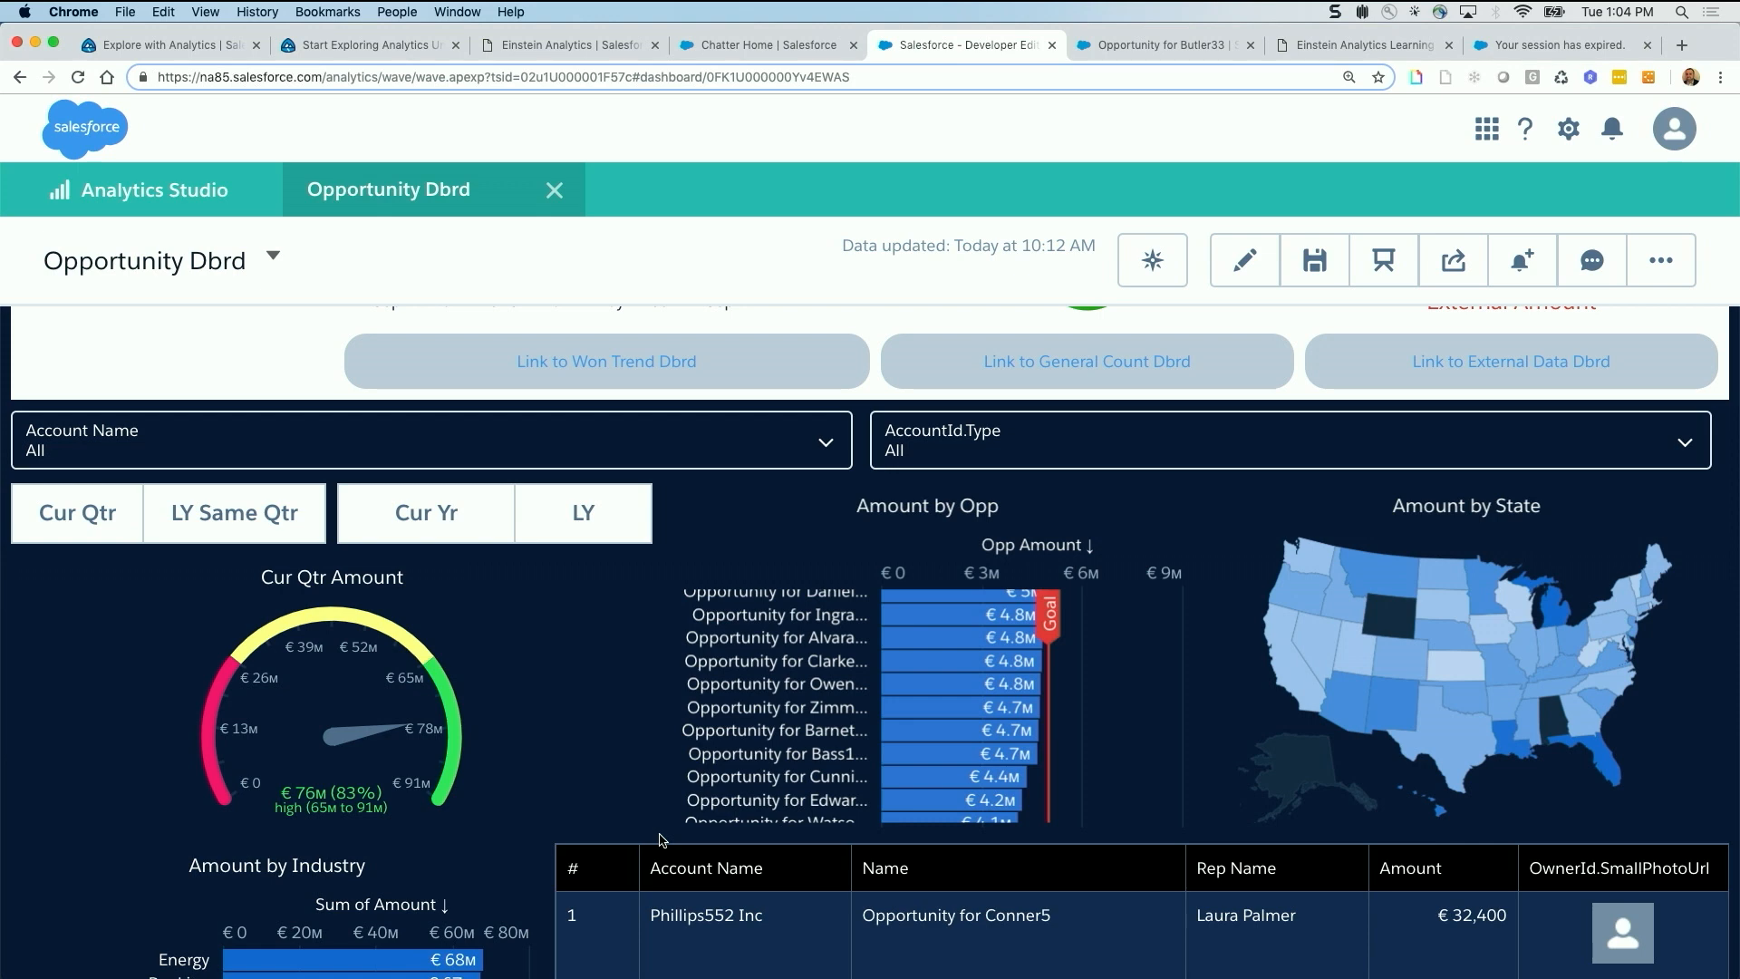
scroll(554, 866, "down", 4)
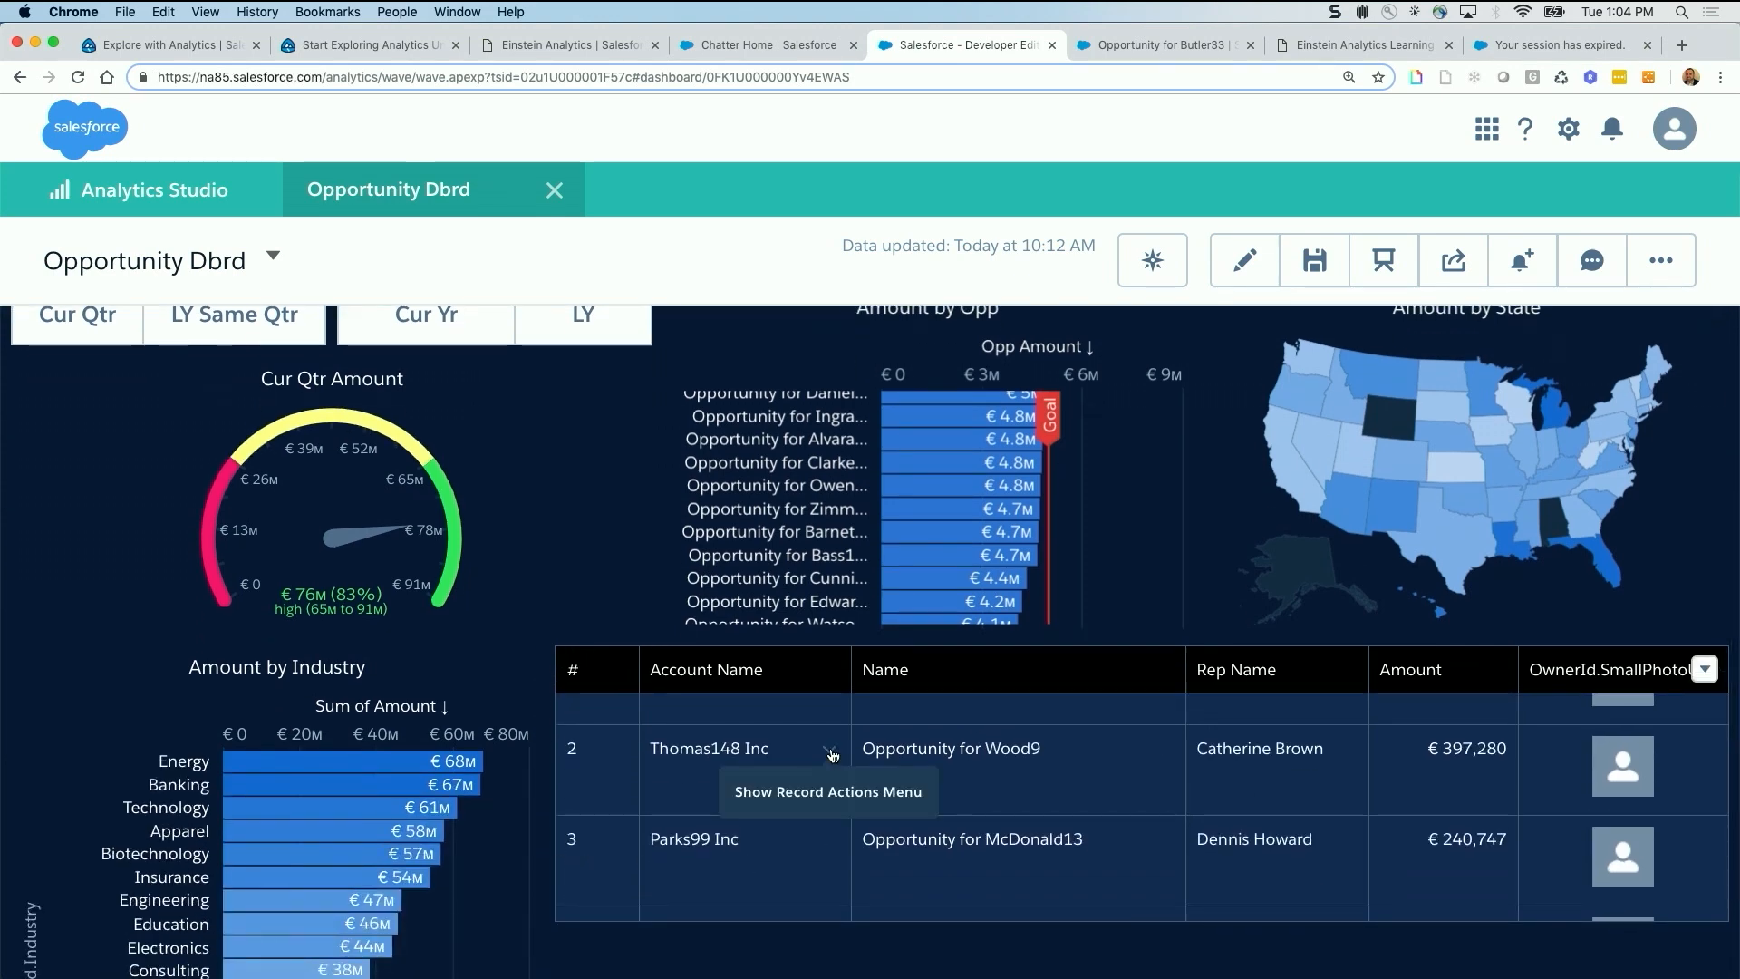
left_click(830, 752)
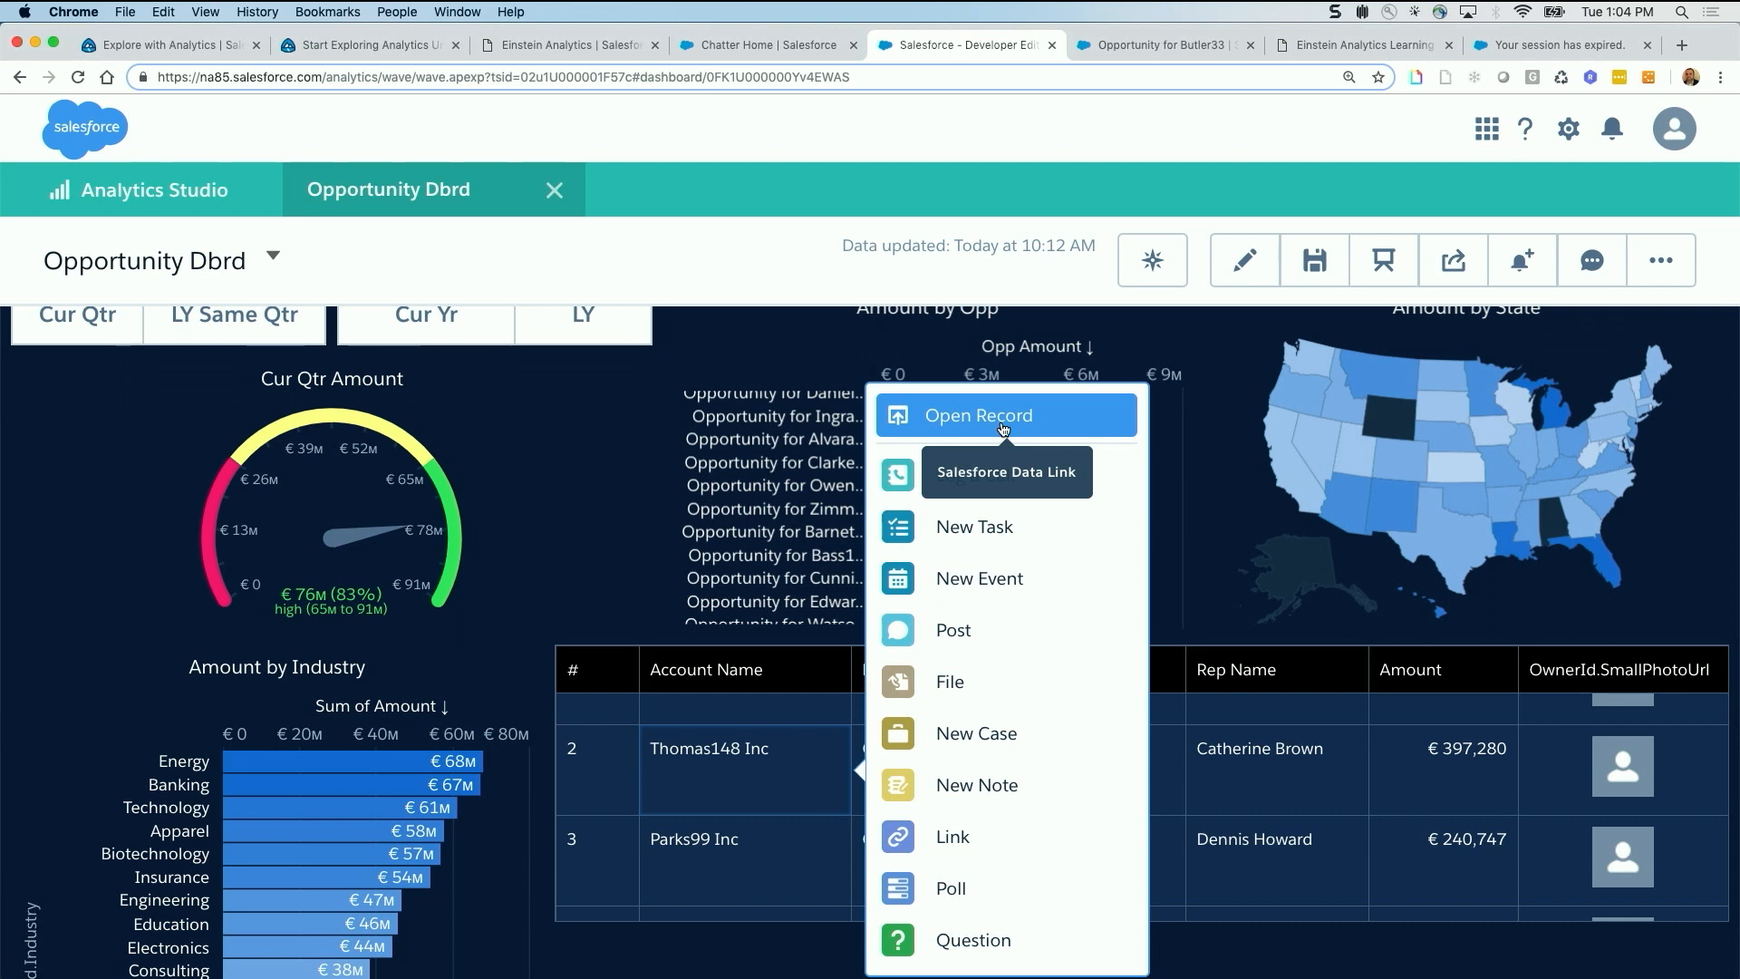
left_click(1002, 419)
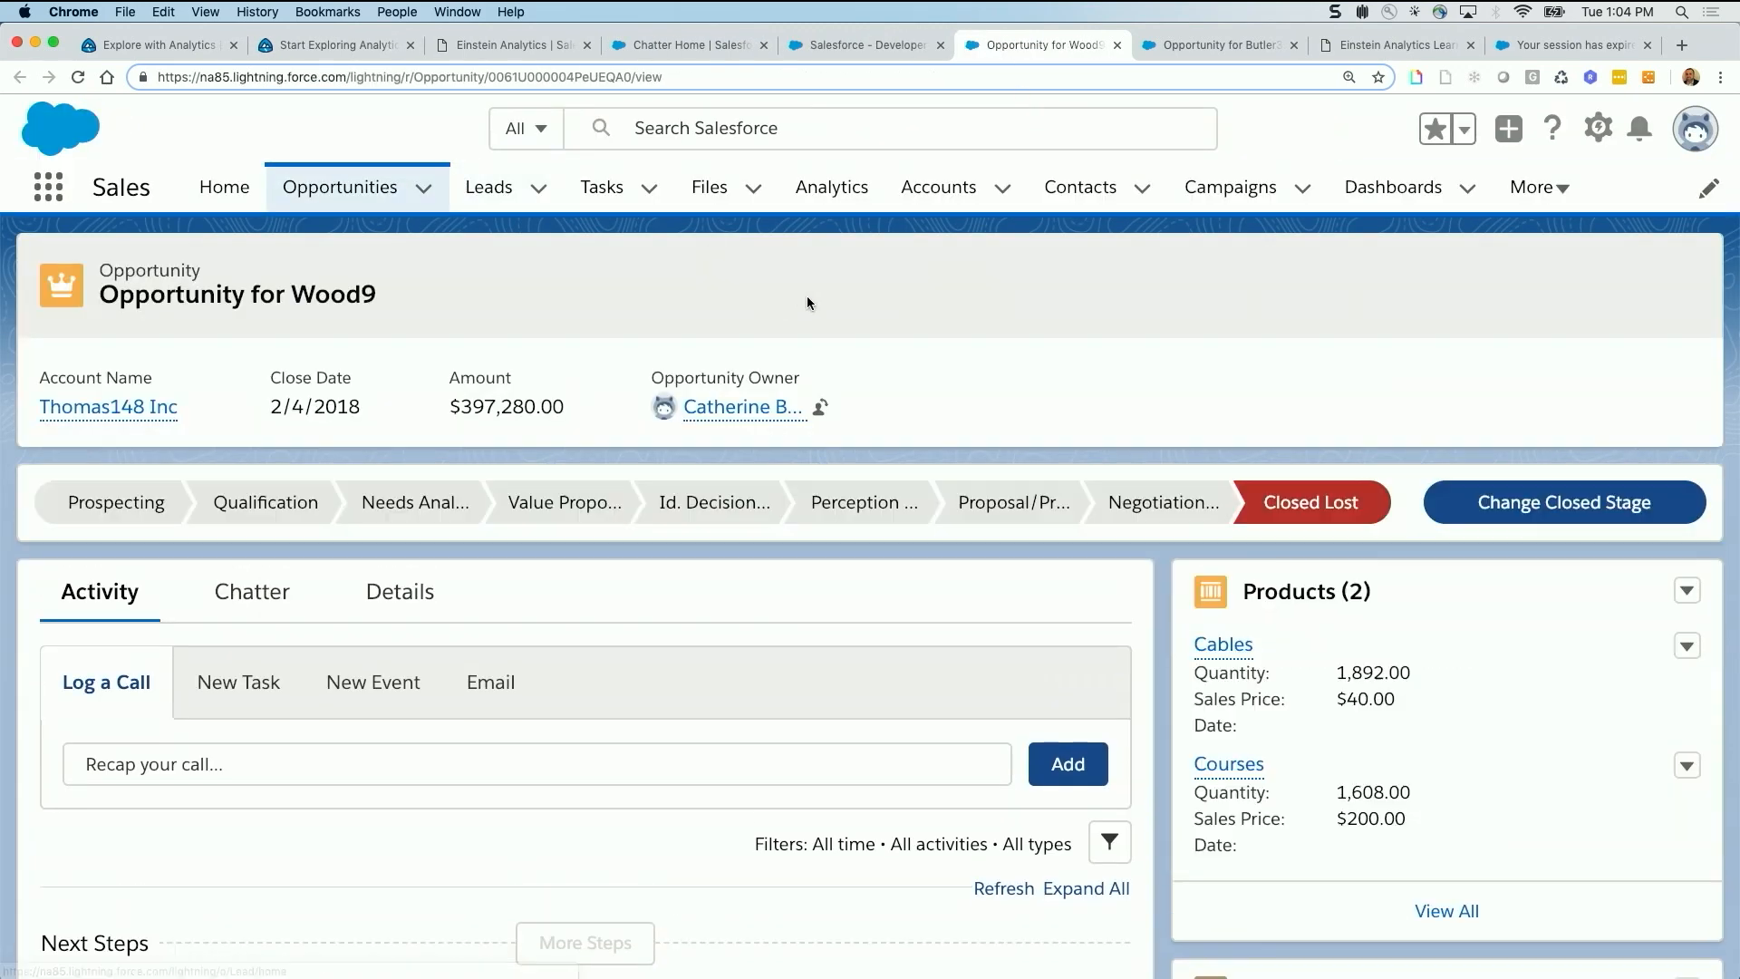
left_click(897, 44)
Open a Salesforce record from the account name Gibson62 Inc in the table, choosing its first matching opportunity
scroll(752, 861, "down", 5)
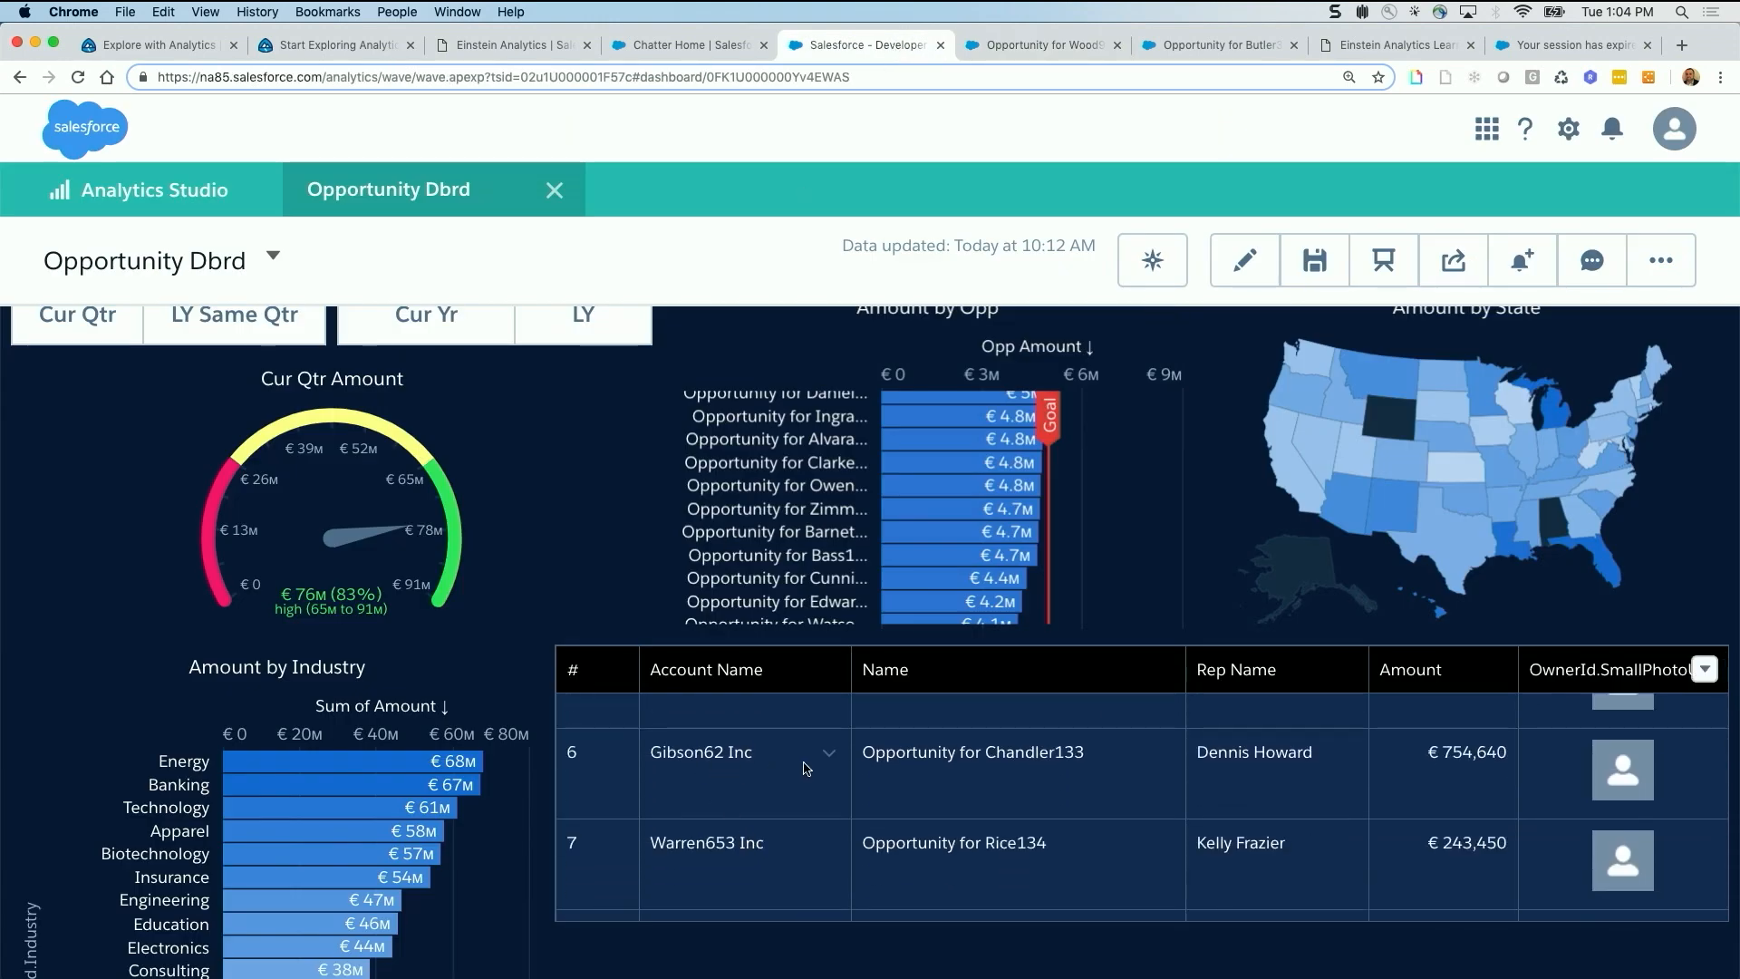
left_click(826, 760)
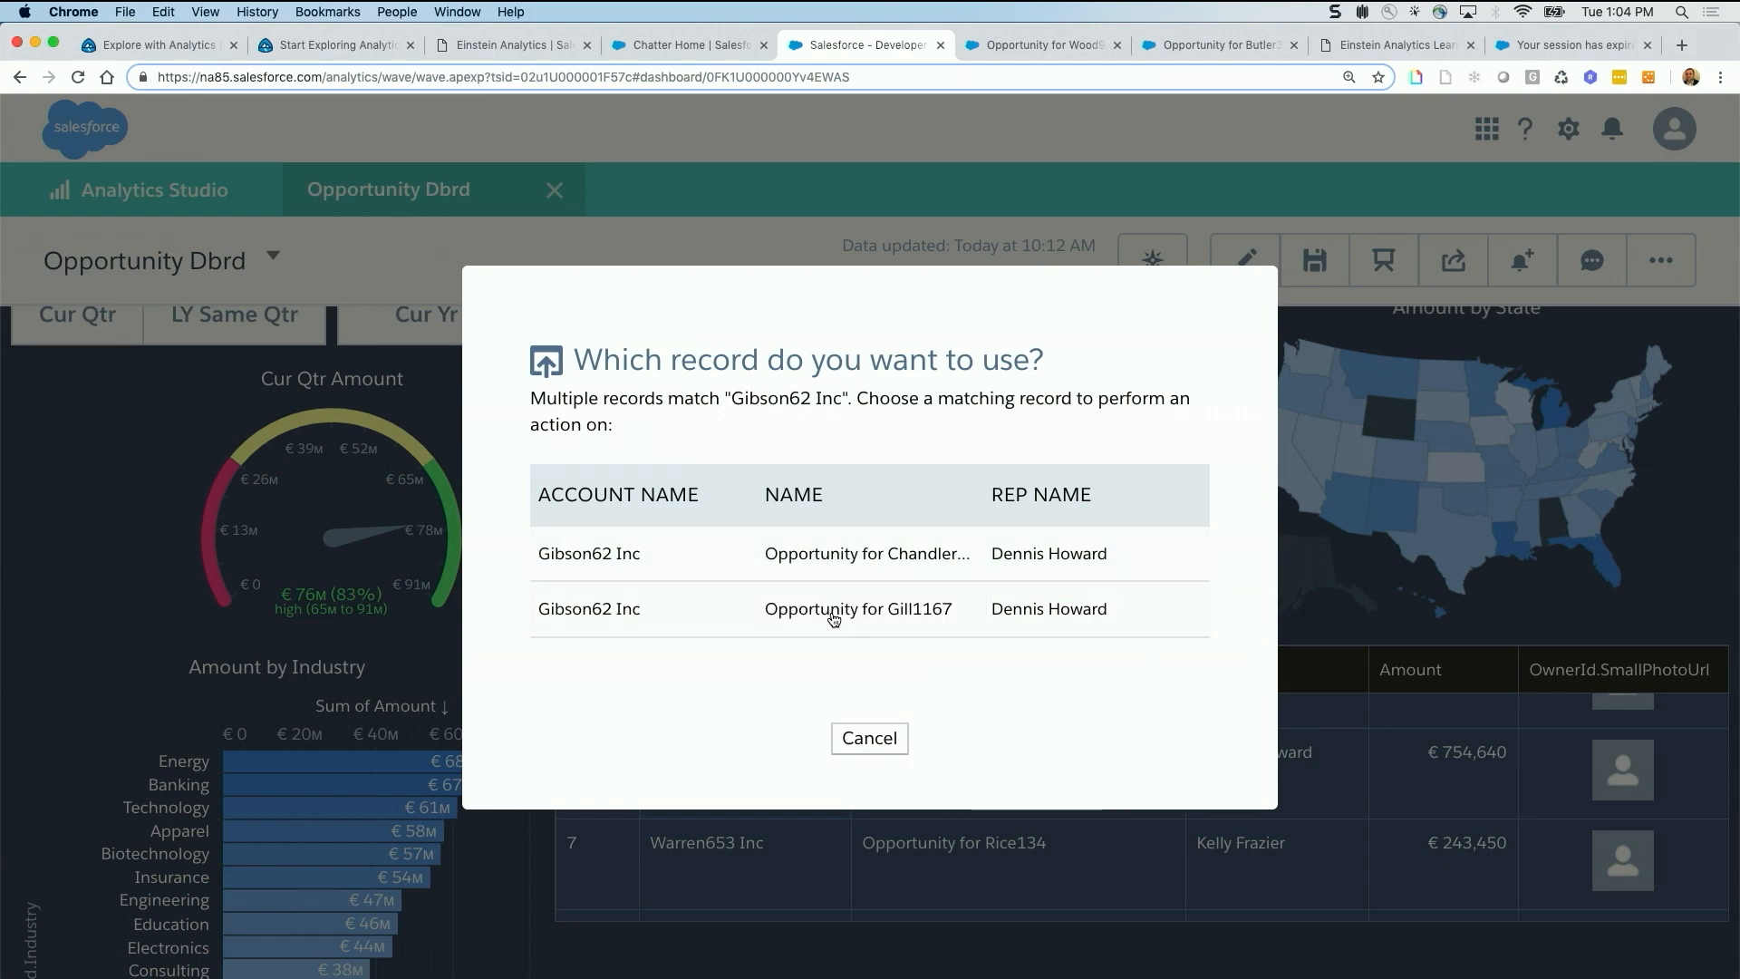
left_click(825, 556)
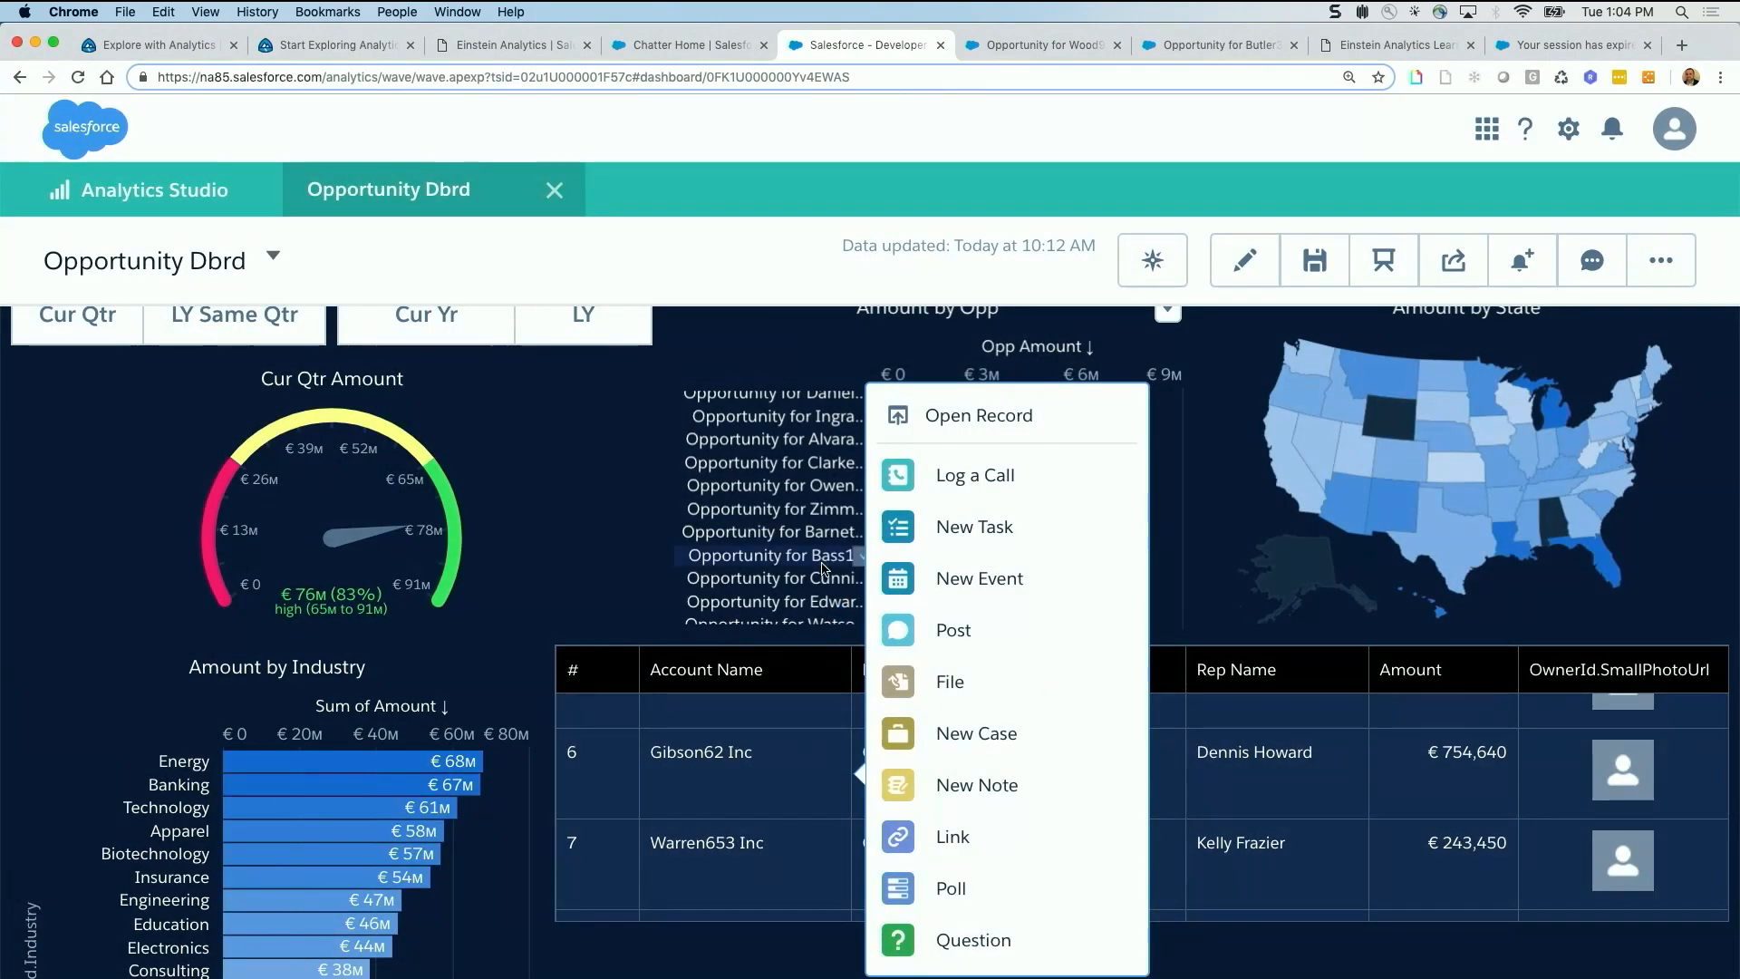
left_click(962, 419)
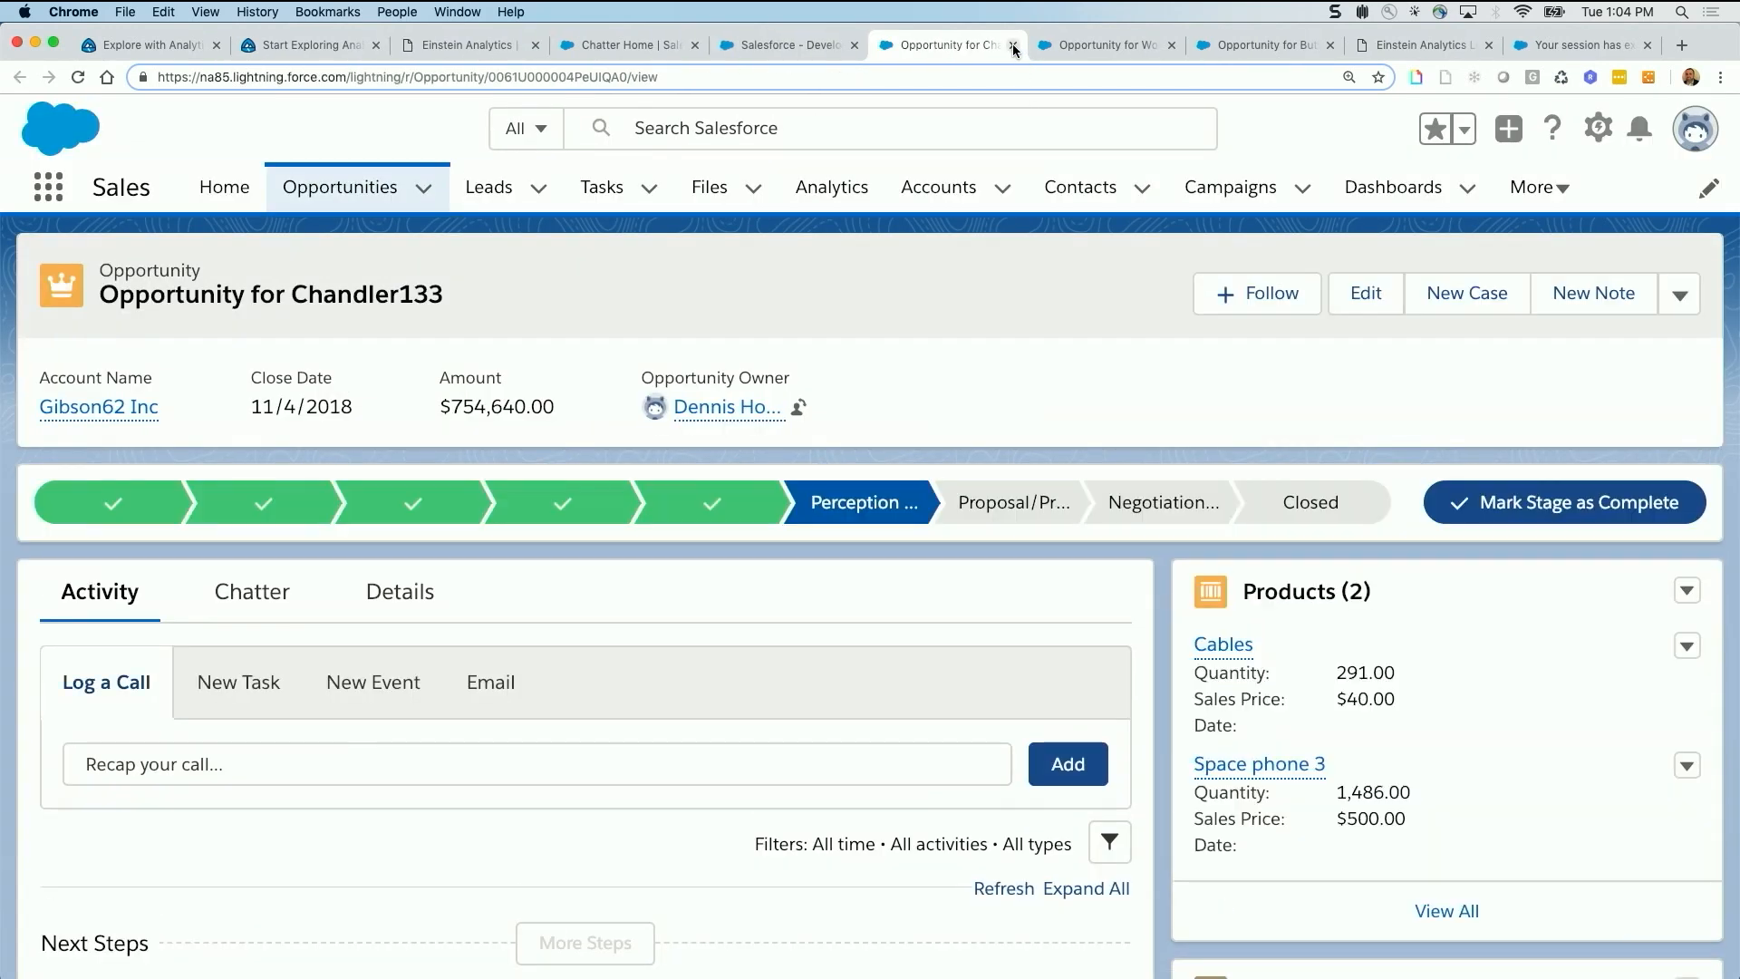
Close the three opened opportunity record pages to get back to the dashboard preview
left_click(1013, 45)
left_click(1013, 45)
left_click(1013, 46)
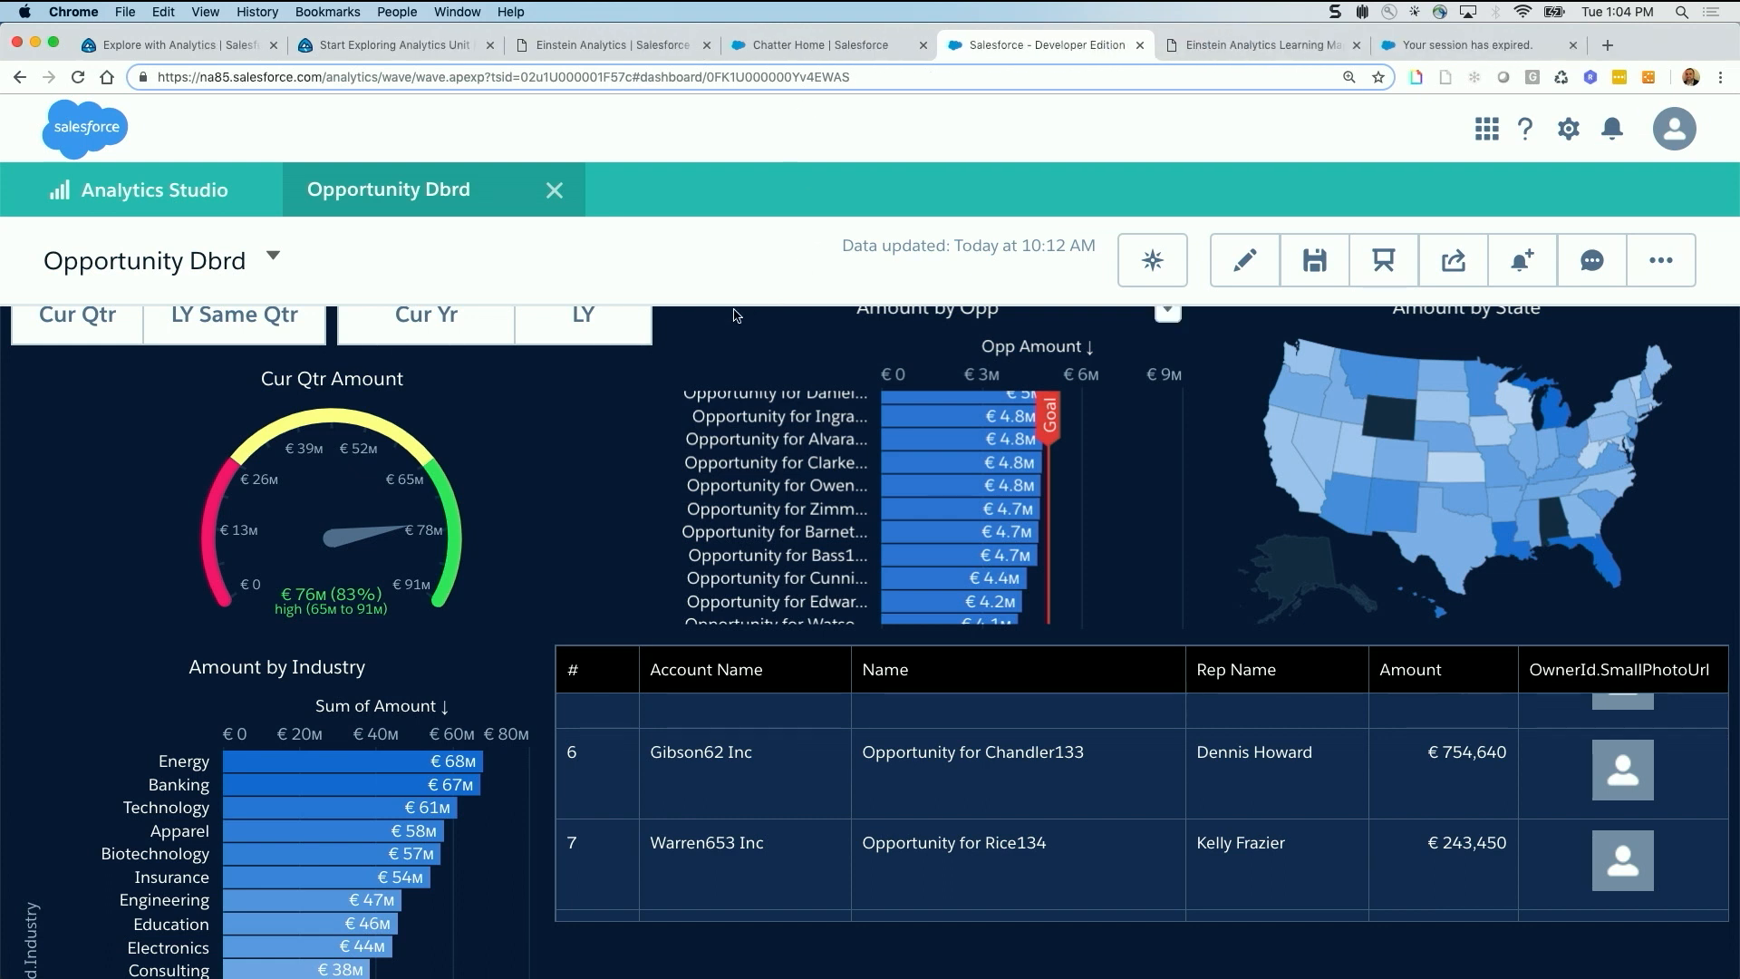